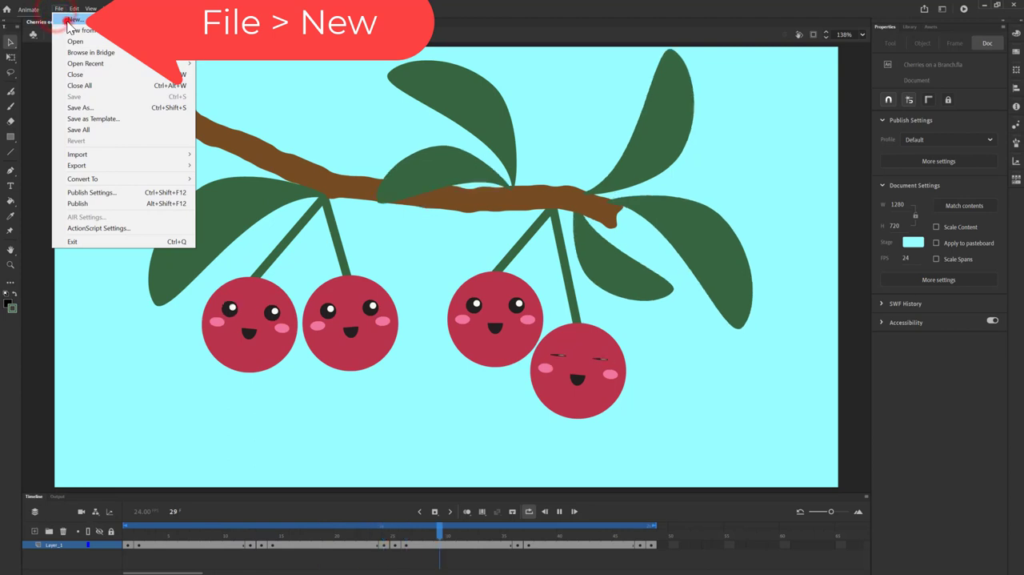
Step: Create a new Character Animation document with the HD preset, 1280 x 720 pixels, 24 fps, ActionScript 3.0
click(61, 19)
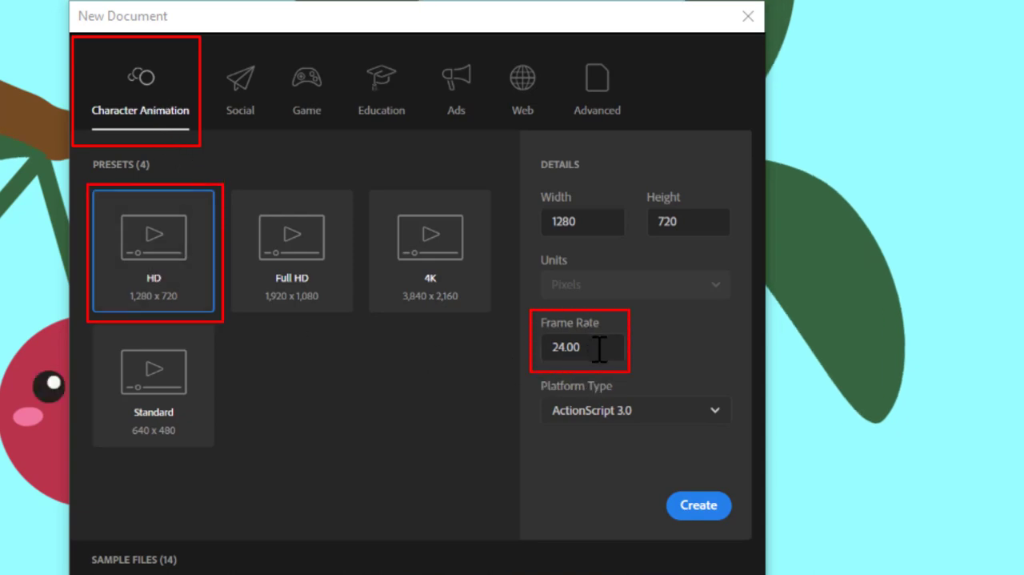
click(698, 505)
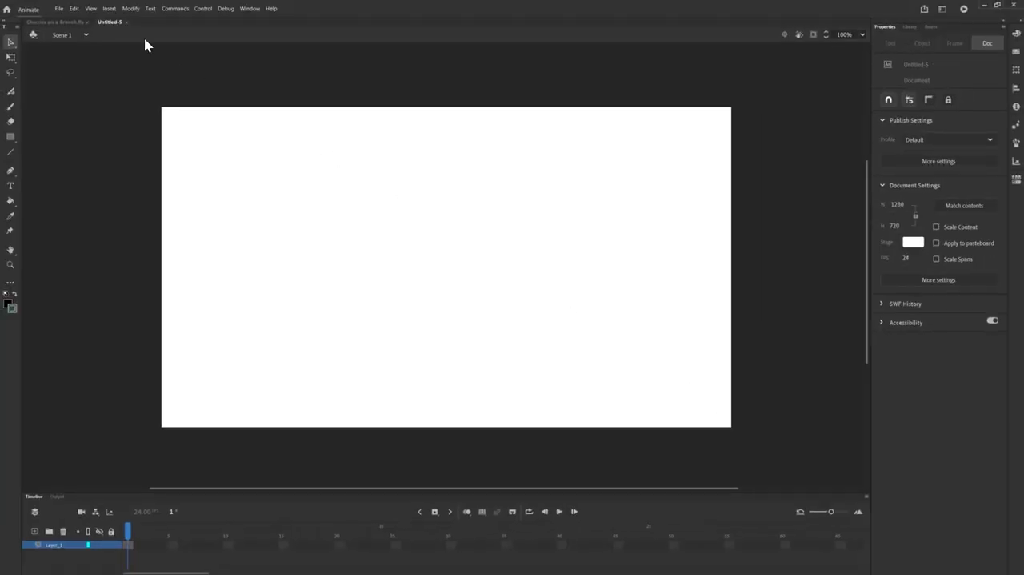
Step: Import the Cherry Branch Illustrator file from Downloads to the stage, showing All Files and placing objects at their original position
click(59, 8)
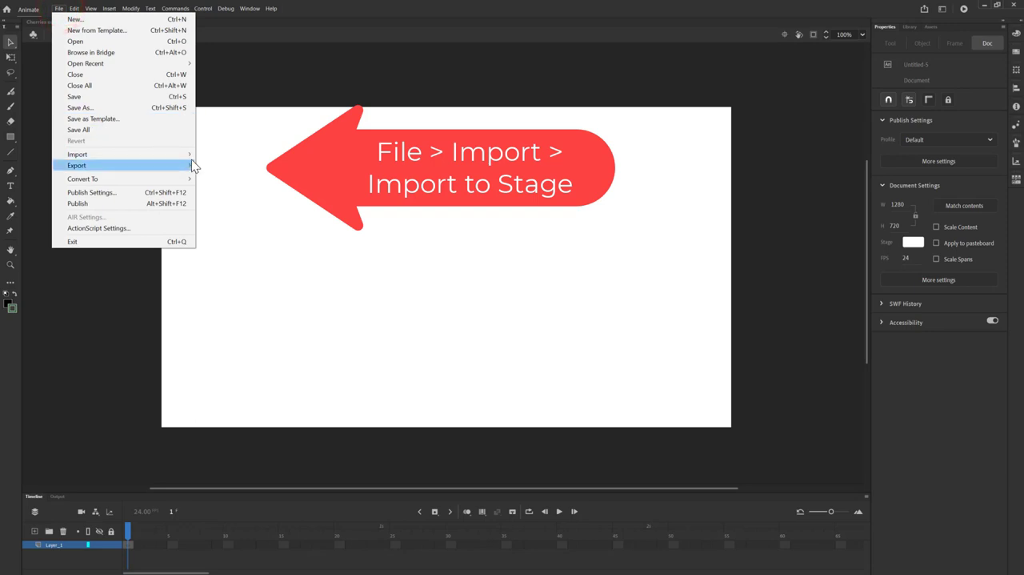
mouse_move(191, 158)
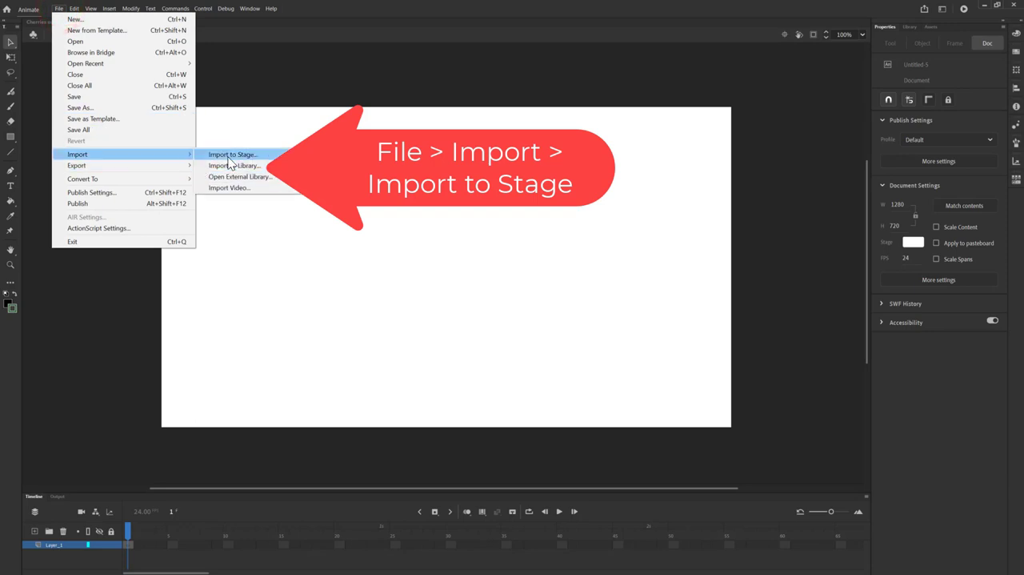
click(228, 156)
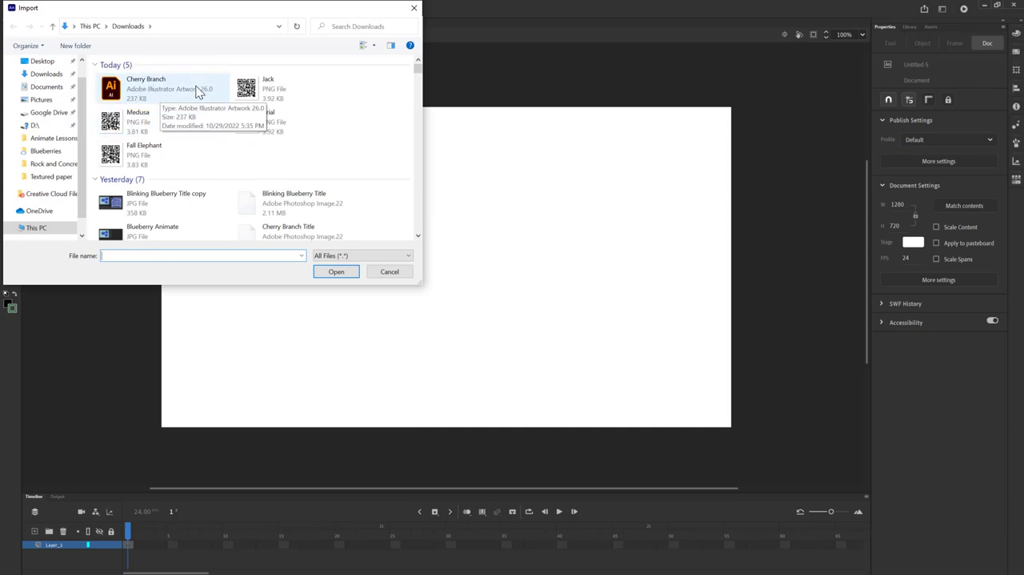
click(407, 256)
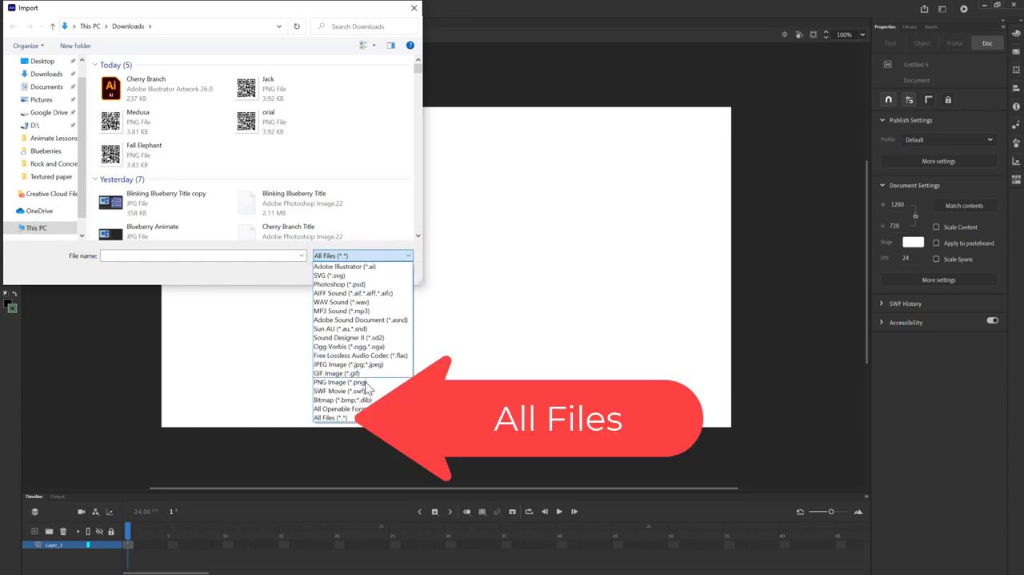
click(335, 419)
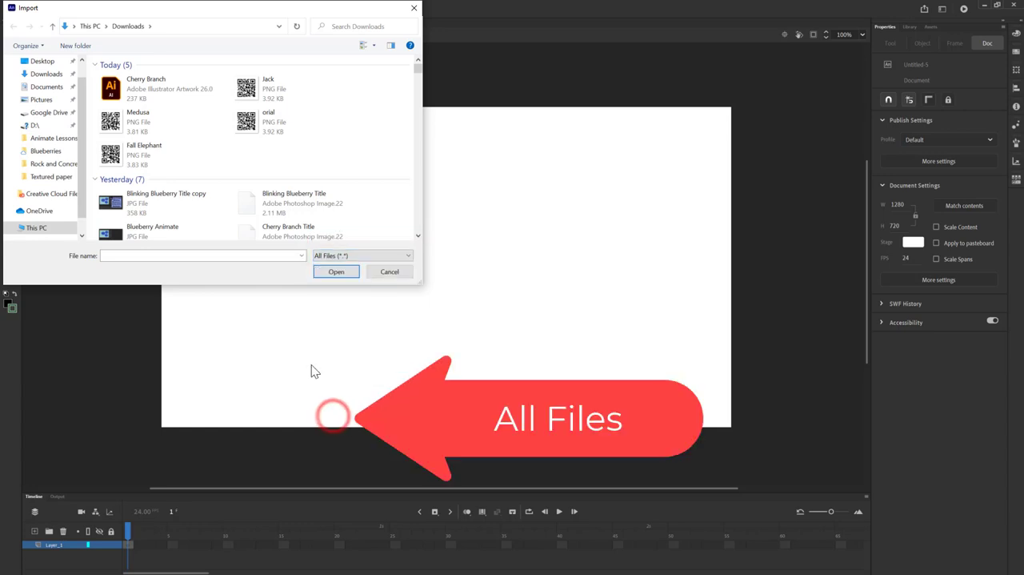
click(130, 89)
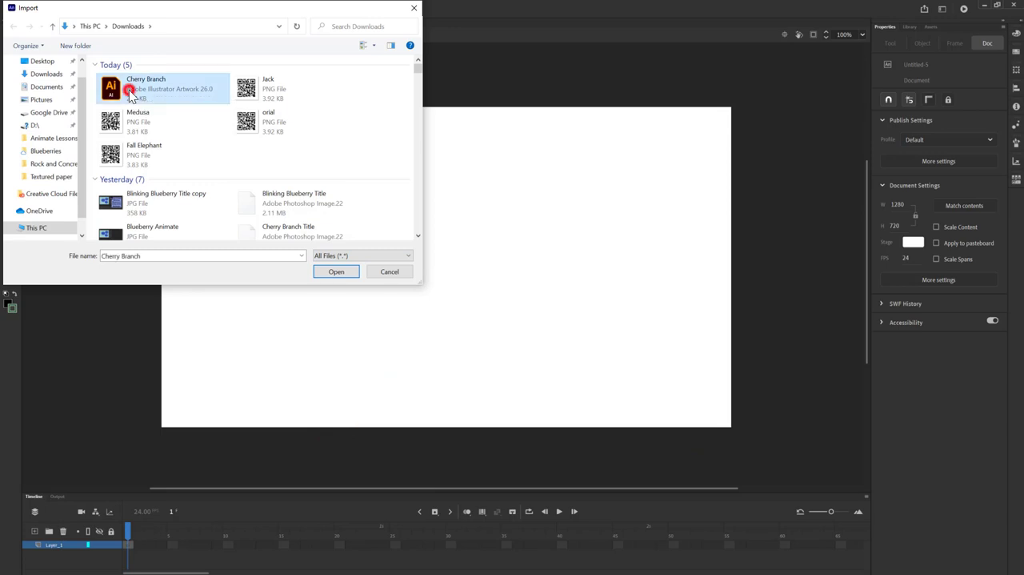
click(340, 273)
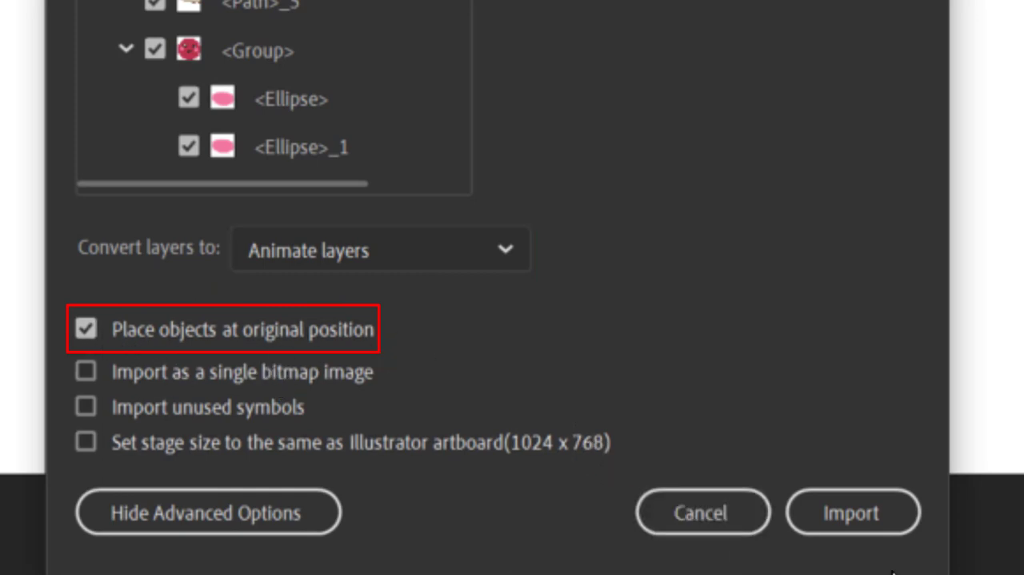
click(869, 506)
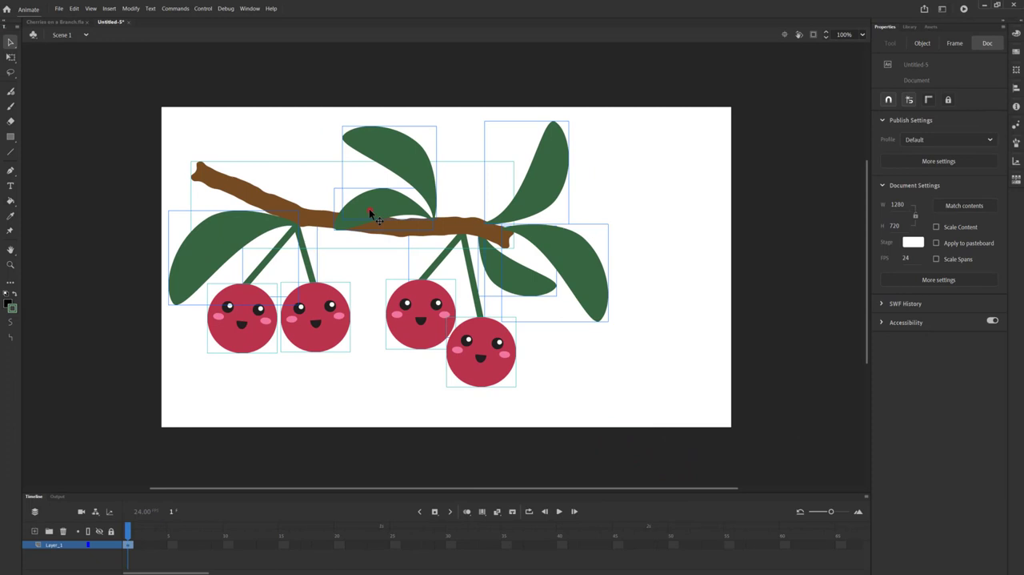
Step: Shift the imported cherry branch artwork slightly sideways on the stage and deselect it
click(369, 210)
drag(405, 208, 423, 205)
click(304, 384)
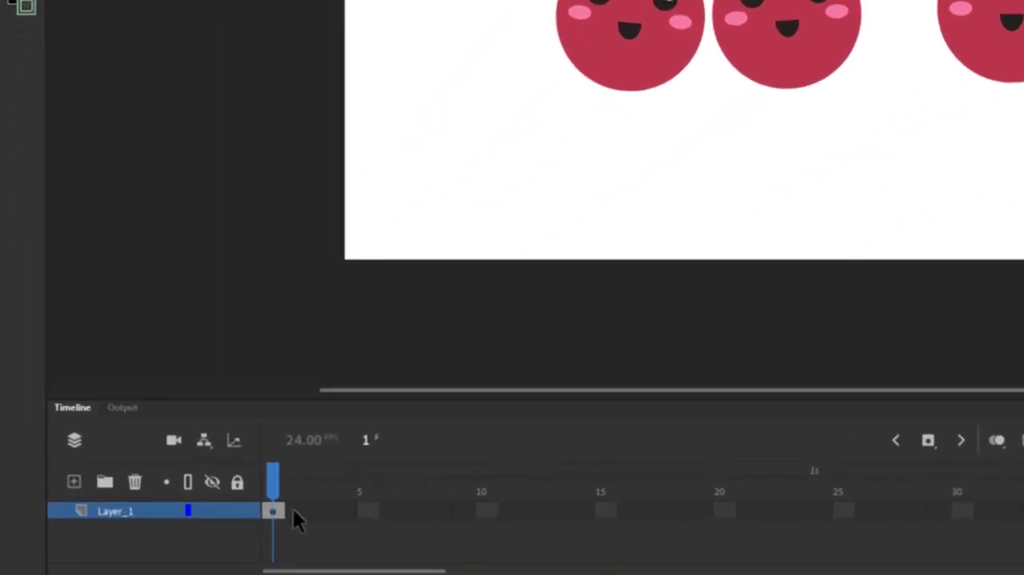
Step: Insert a keyframe at frame 2 of Layer_1
click(293, 509)
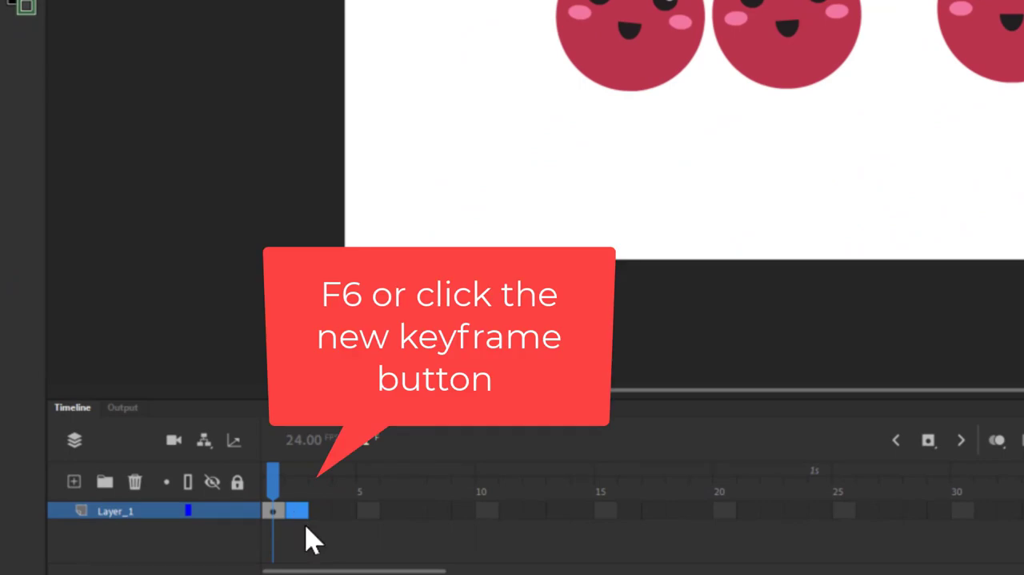
key(F6)
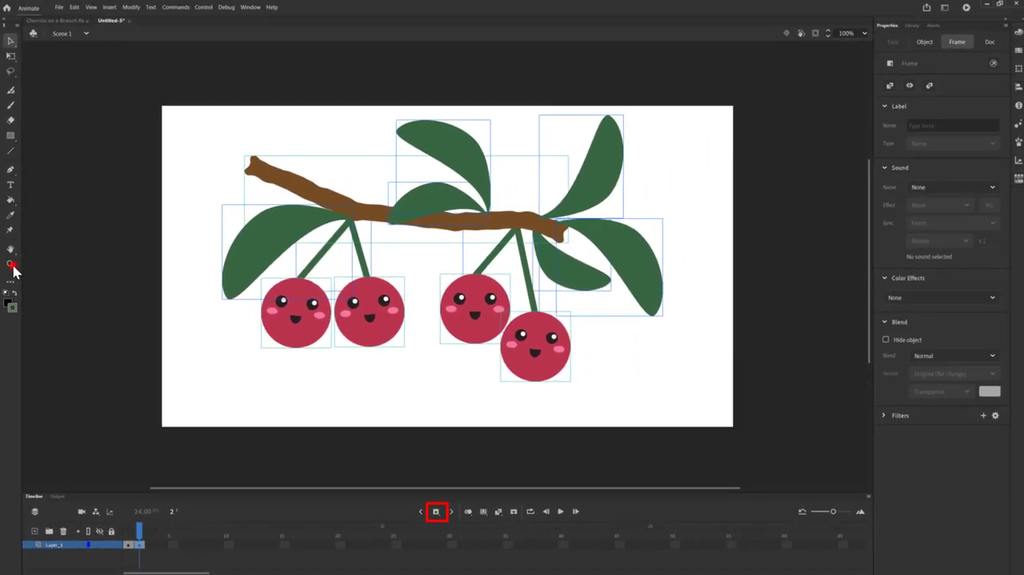
Step: On the third cherry from the left, flatten the left eye's black circle with Free Transform to about 1.9 px high
click(11, 264)
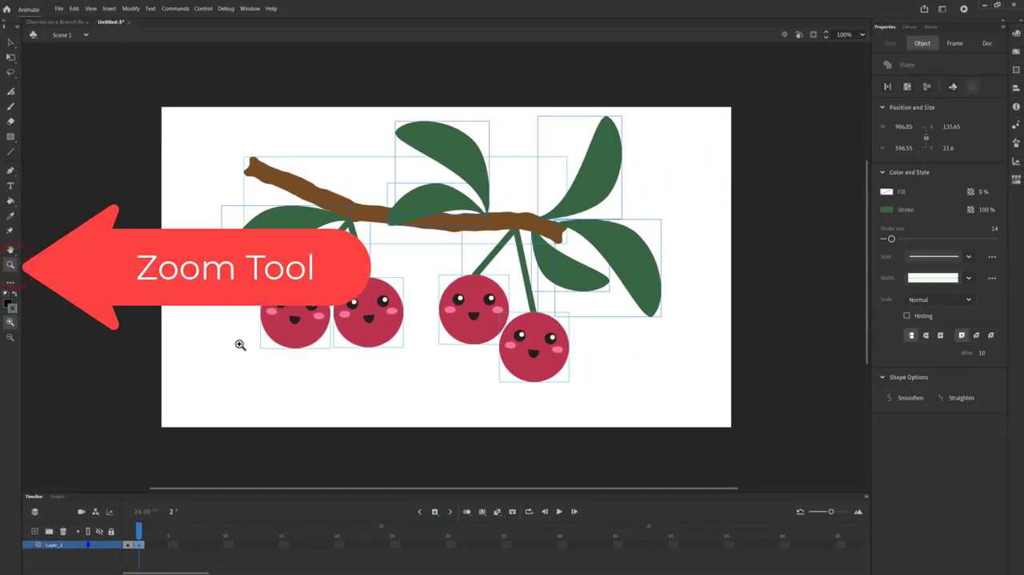
drag(442, 281, 504, 315)
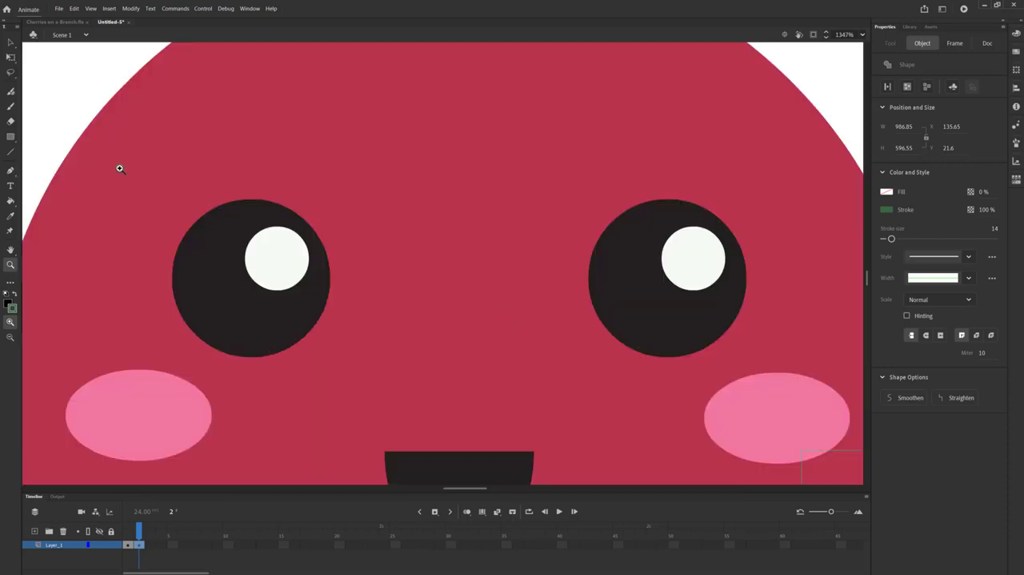
click(10, 58)
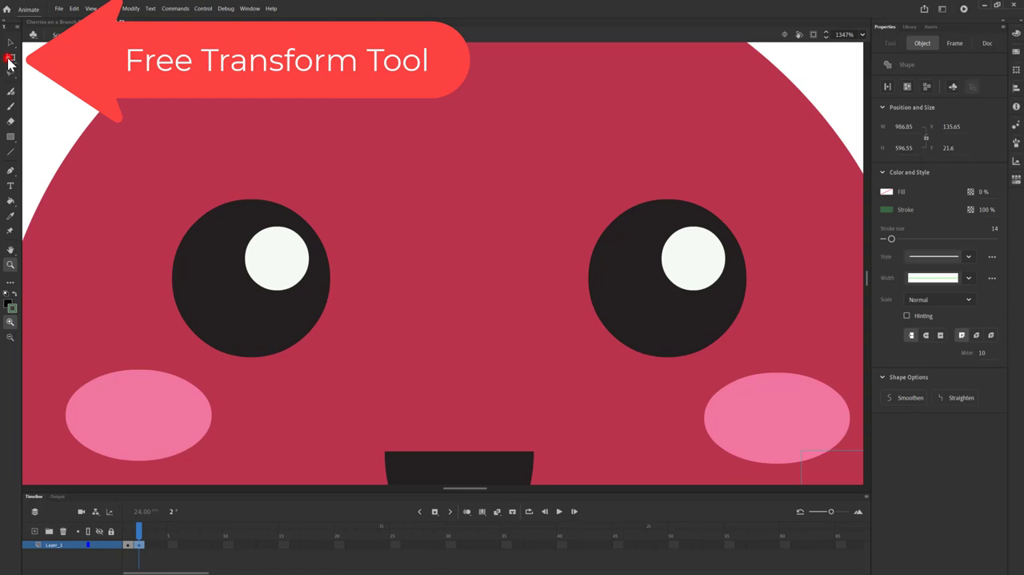
click(218, 267)
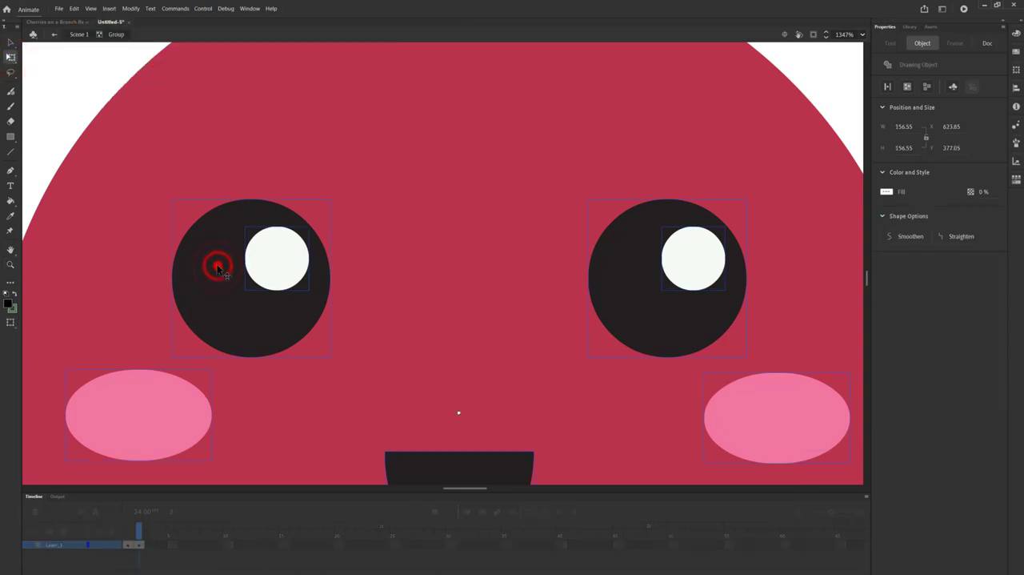
double_click(218, 266)
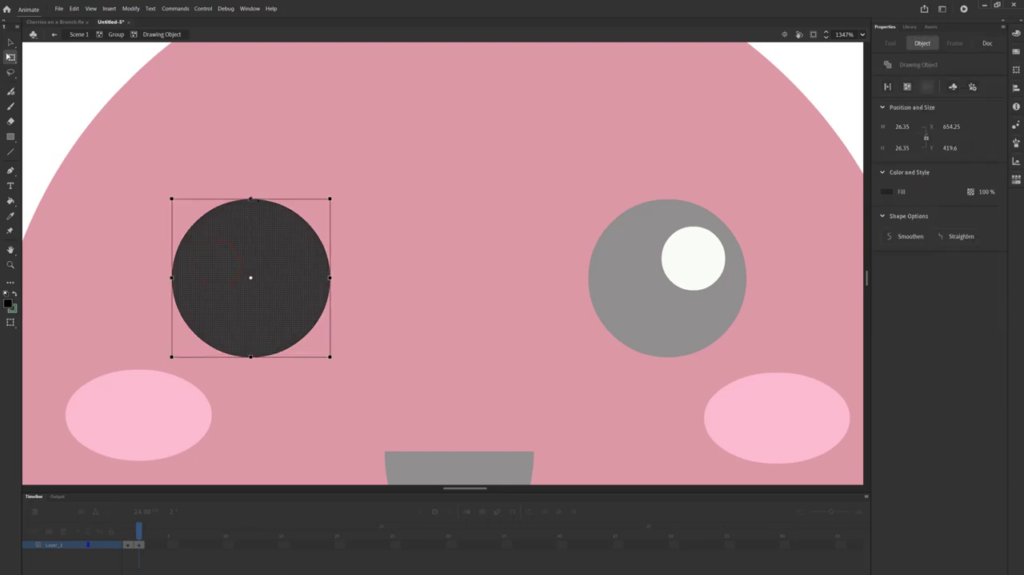
drag(250, 196, 276, 269)
Step: Flatten the left eye's white highlight into a thin line and nudge it down onto the flattened black eye shape
double_click(276, 253)
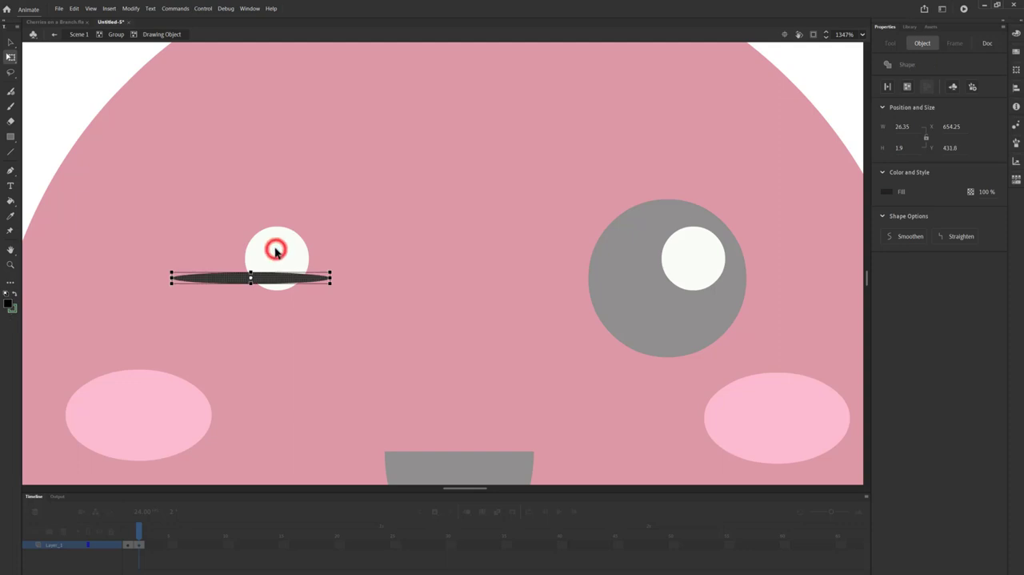
double_click(278, 244)
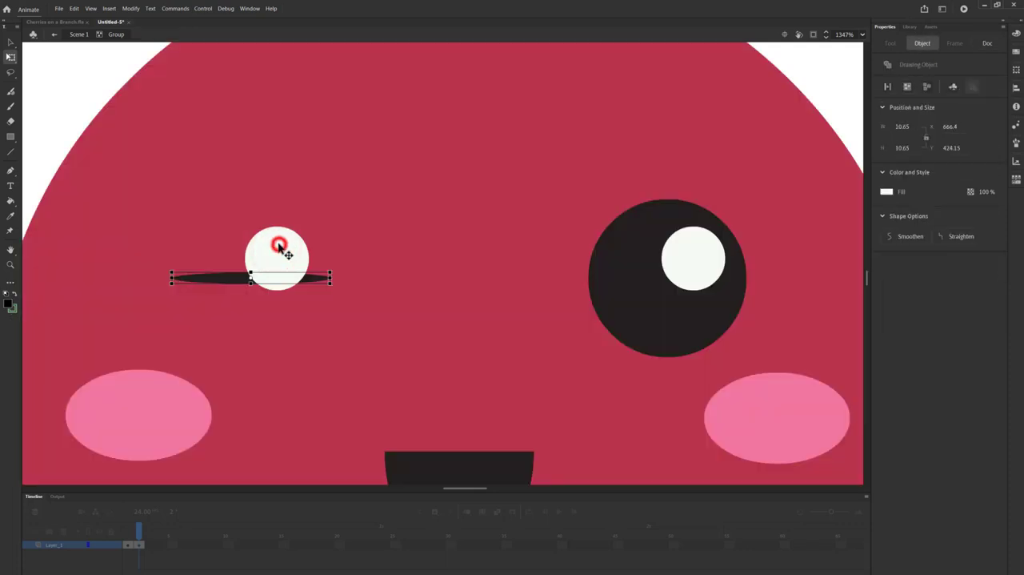
click(279, 242)
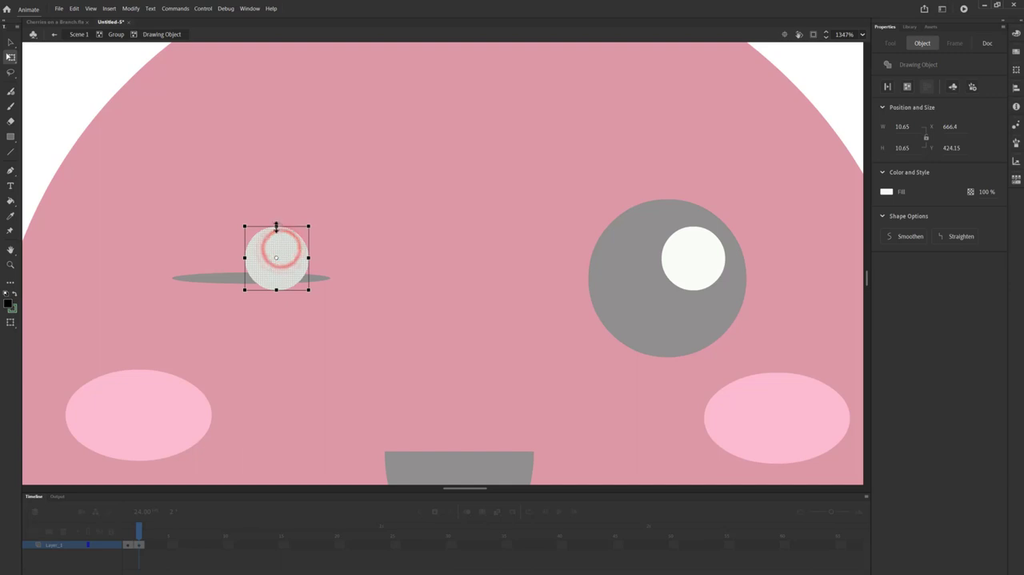
drag(276, 224, 283, 256)
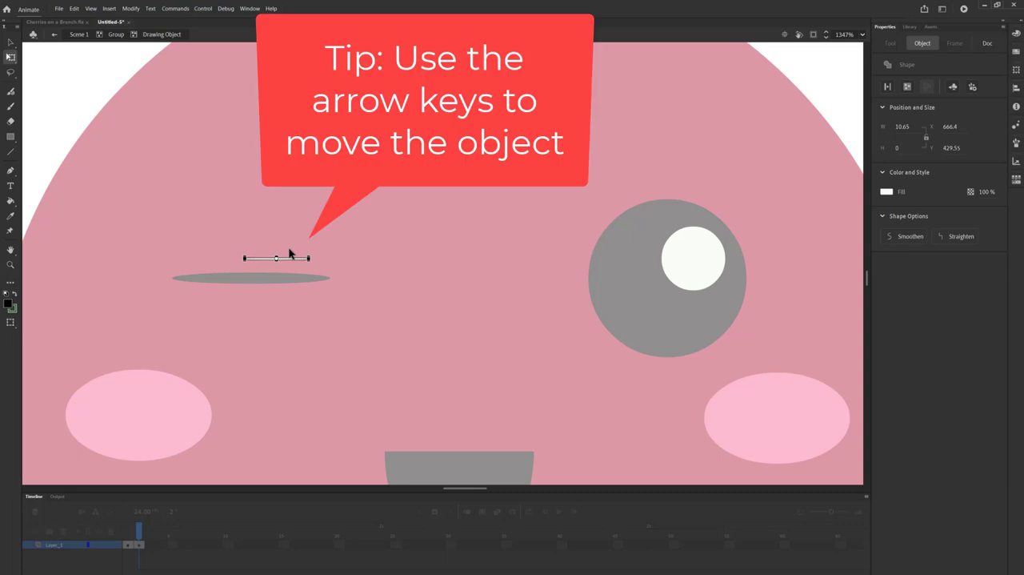
key(Down)
key(Down)
key(Down)
key(Down)
key(Down)
key(Down)
key(Down)
key(Down)
key(Down)
key(Down)
key(Down)
key(Down)
key(Down)
key(Down)
key(Down)
key(Down)
key(Down)
key(Down)
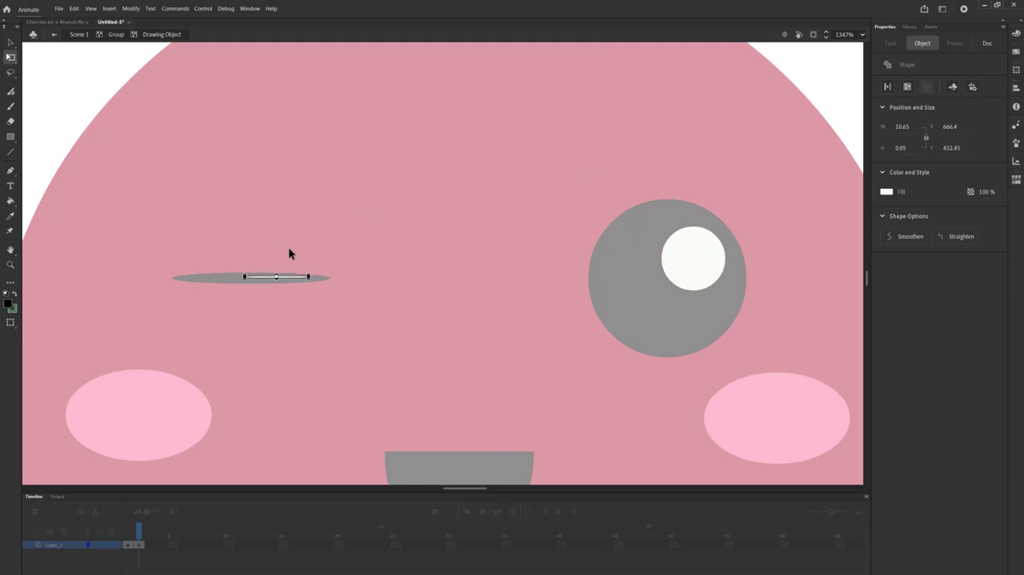
key(Down)
Step: Flatten the right eye's black circle on the same cherry to a sliver about 1.2 px high
click(619, 266)
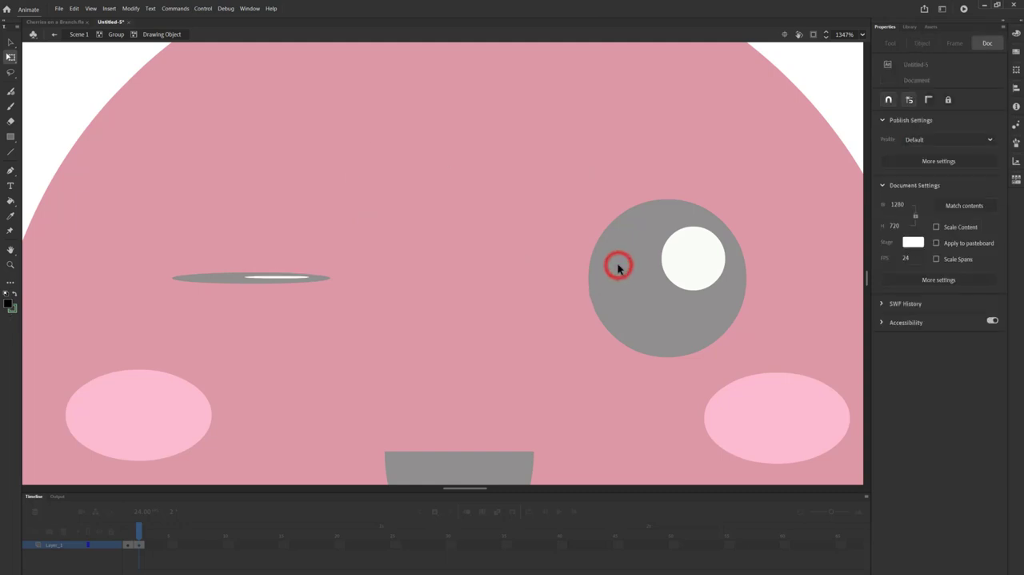
double_click(619, 265)
click(618, 266)
double_click(618, 266)
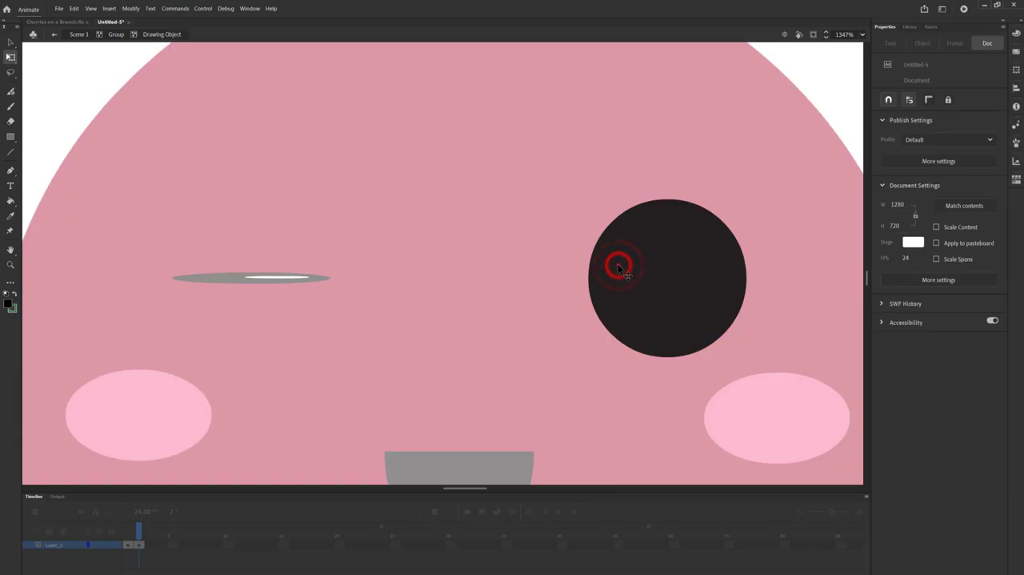
click(619, 265)
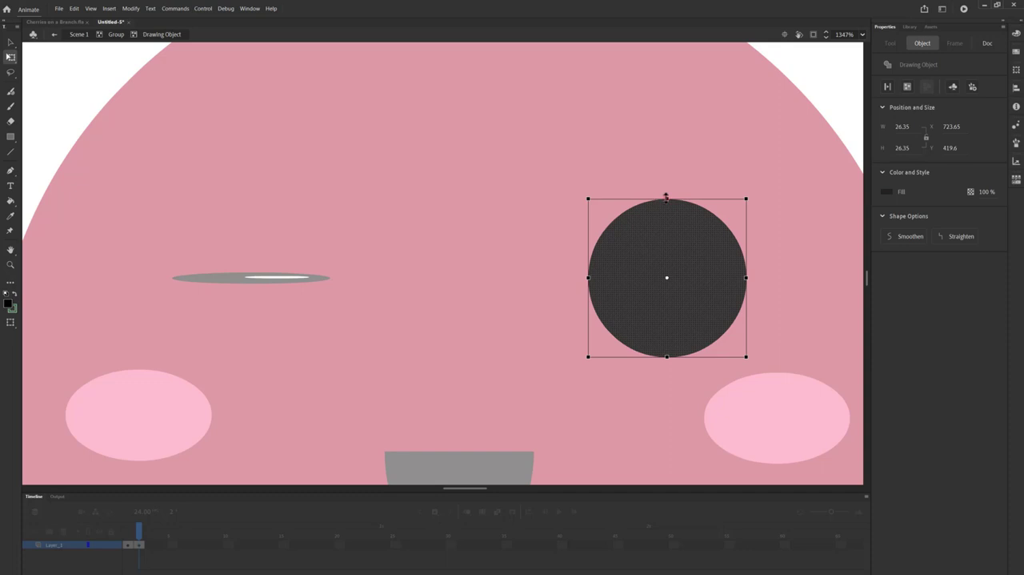
drag(665, 196, 690, 277)
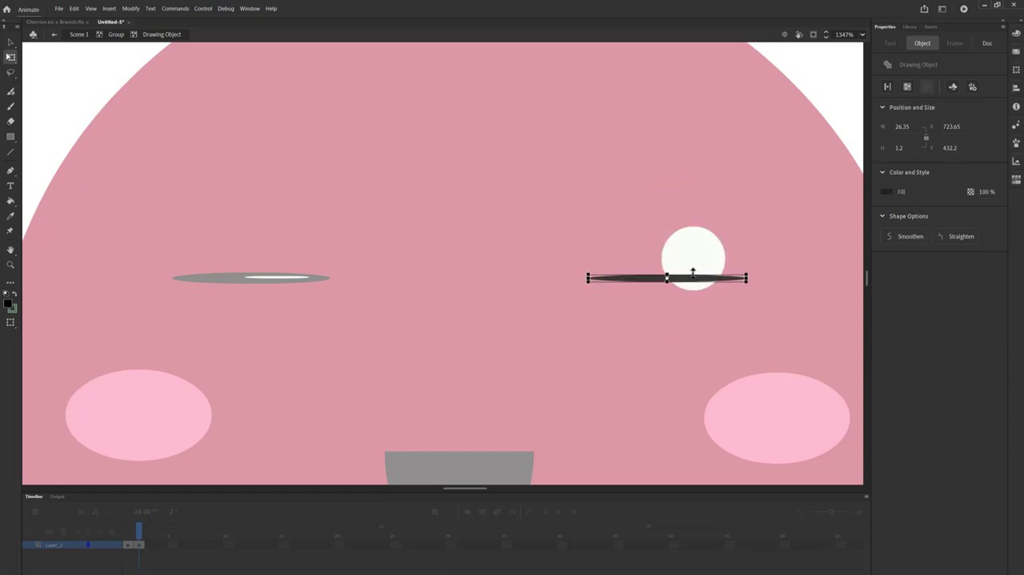
Step: Flatten the right eye's white highlight to about 0.4 px high, nudge it down onto the black sliver, and return to Scene 1
double_click(699, 255)
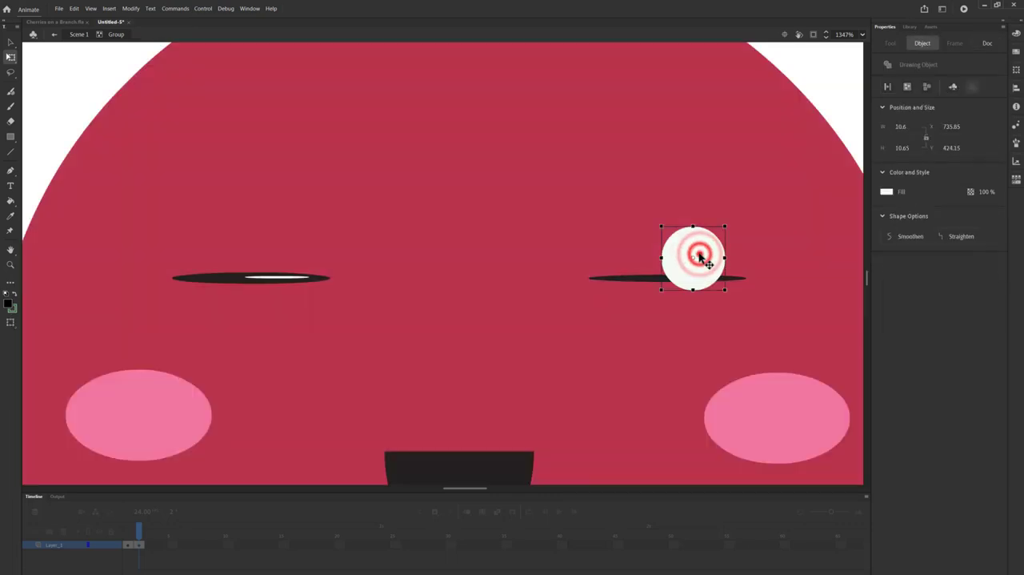
double_click(699, 255)
click(702, 257)
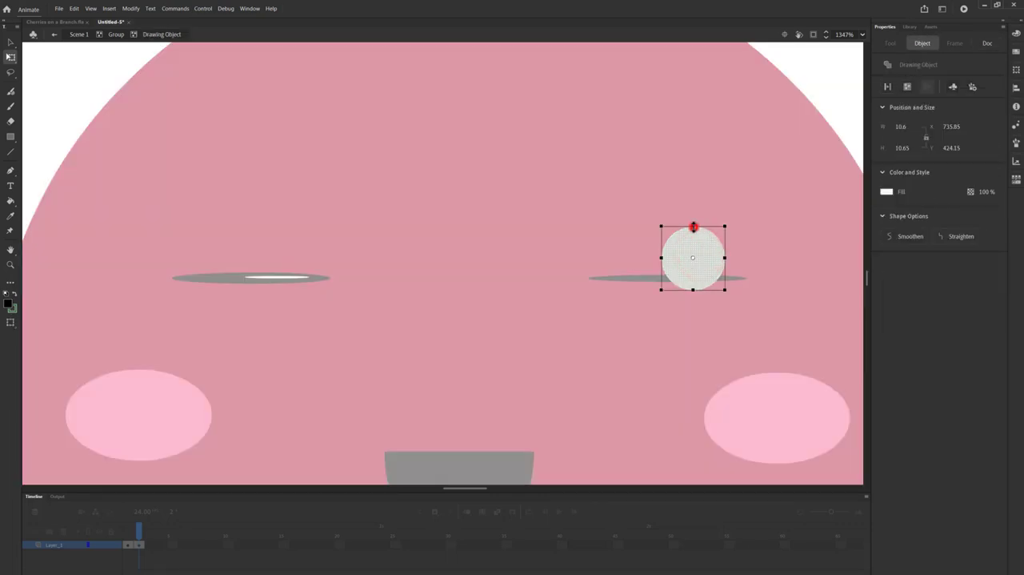
drag(693, 227, 693, 260)
key(Down)
key(Down)
key(Down)
key(Down)
key(Down)
key(Down)
key(Down)
key(Down)
key(Down)
key(Down)
key(Down)
key(Down)
key(Down)
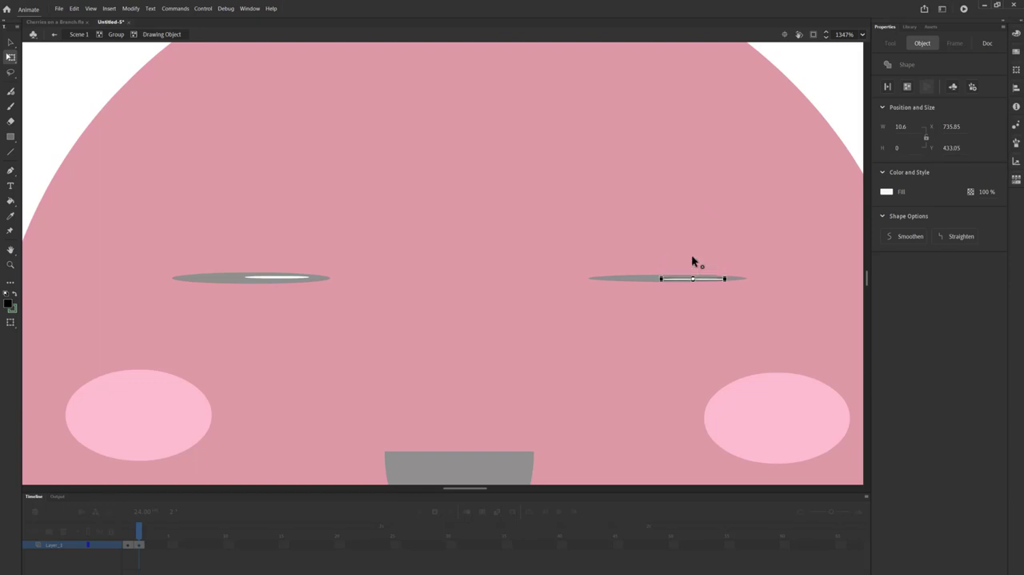
click(56, 37)
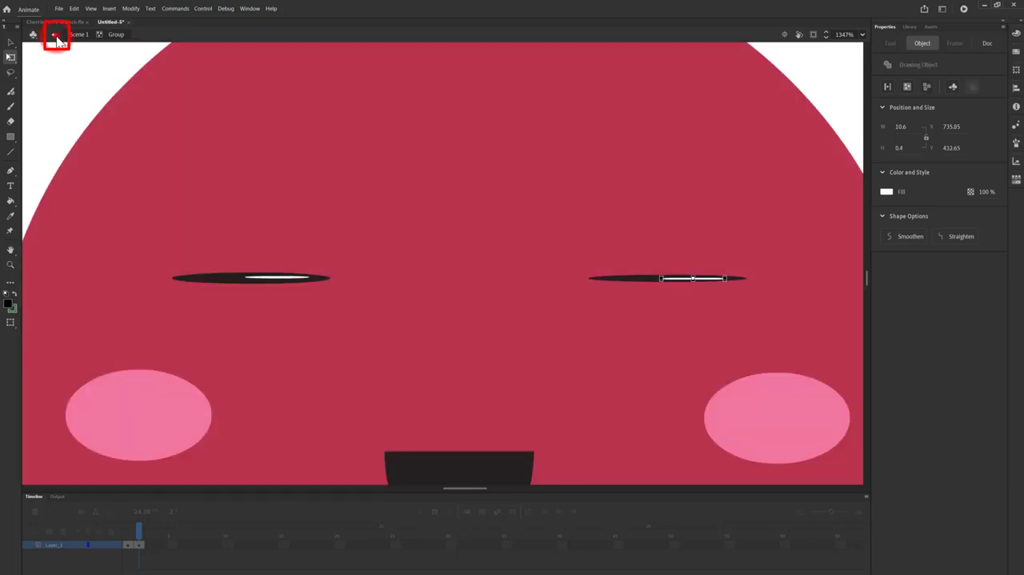
Step: Fit the stage in the window and insert a keyframe at frame 14 of Layer_1
click(860, 35)
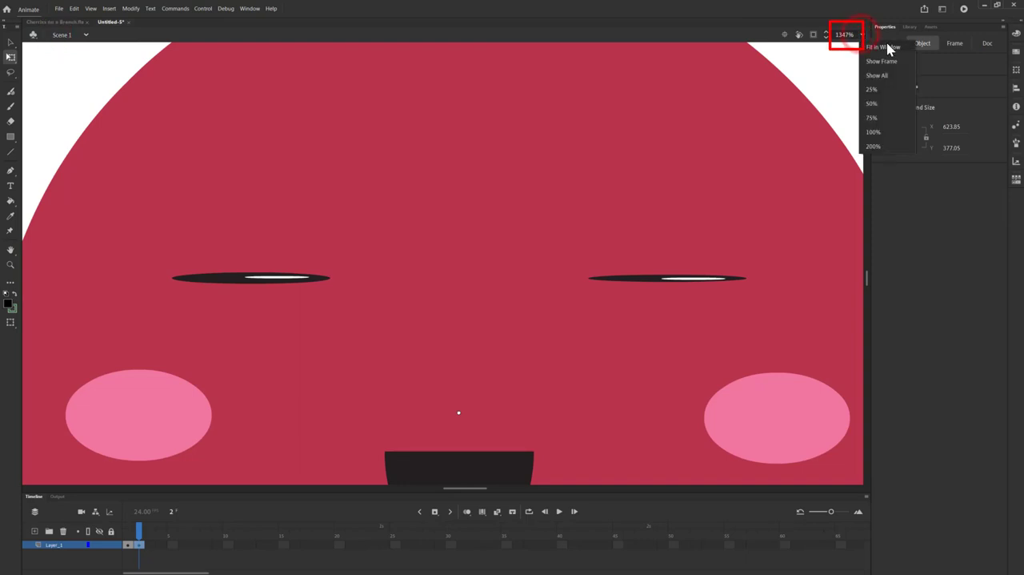
click(883, 48)
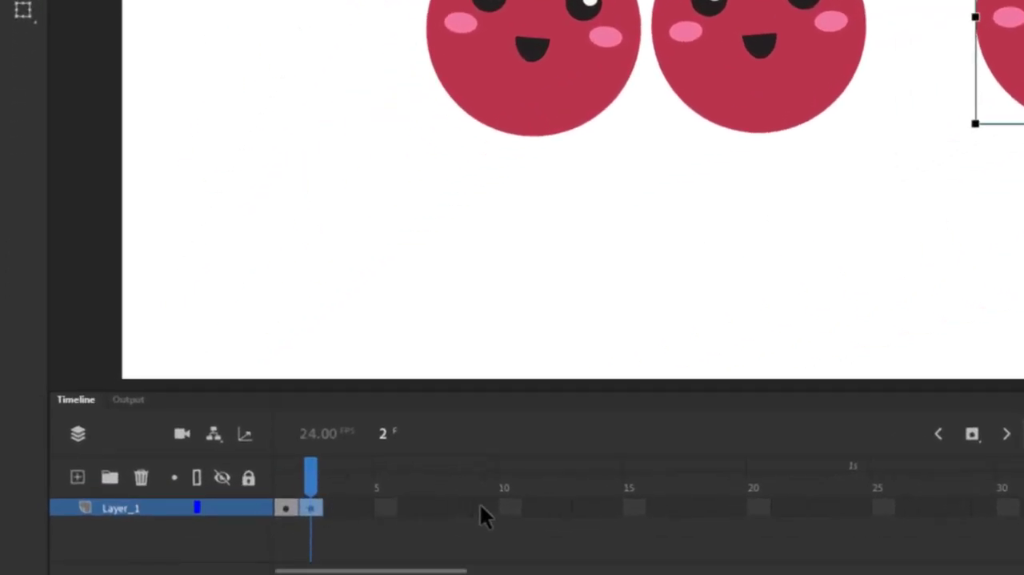
click(605, 507)
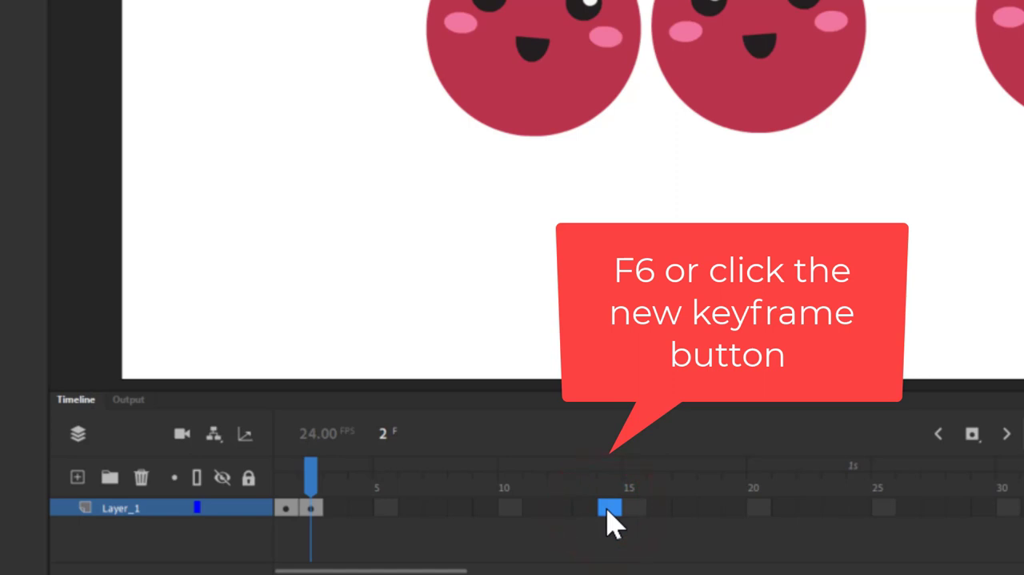
key(F6)
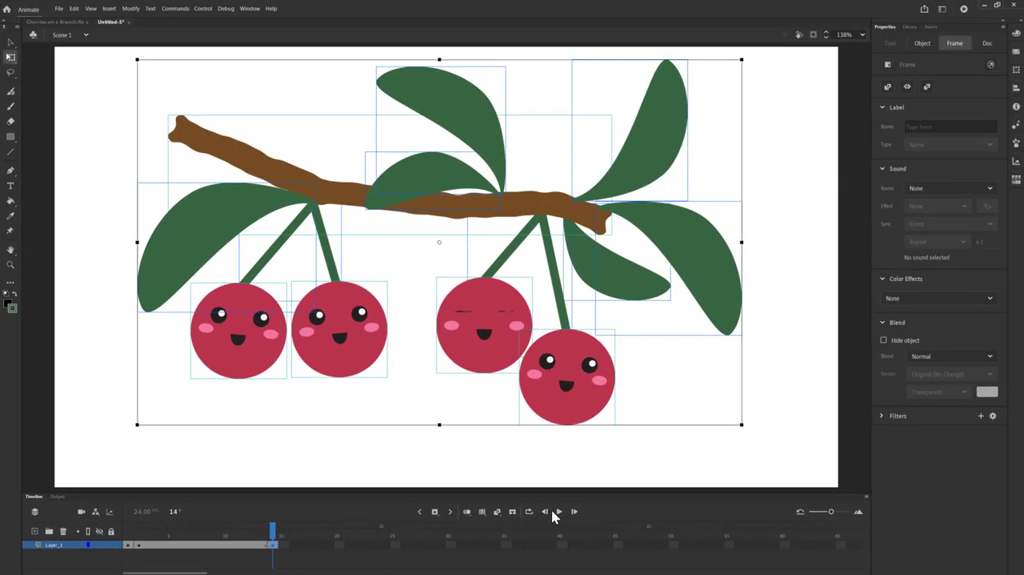
Step: Play the timeline to preview the cherry's blink
click(559, 512)
click(560, 512)
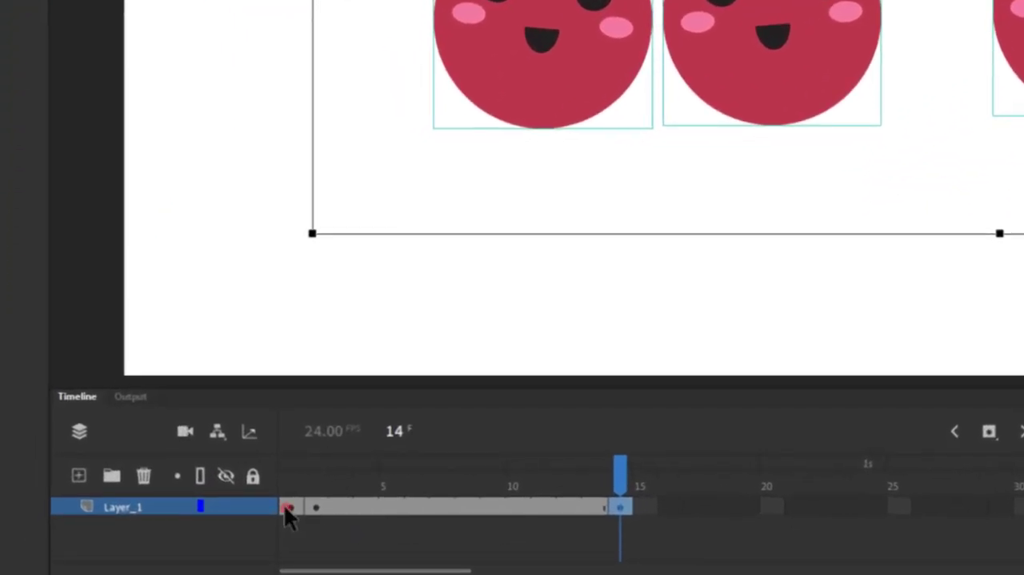
Step: Copy the open-eyed keyframe at frame 1 of Layer_1, paste it at frame 15, and make frame 15 current
right_click(284, 504)
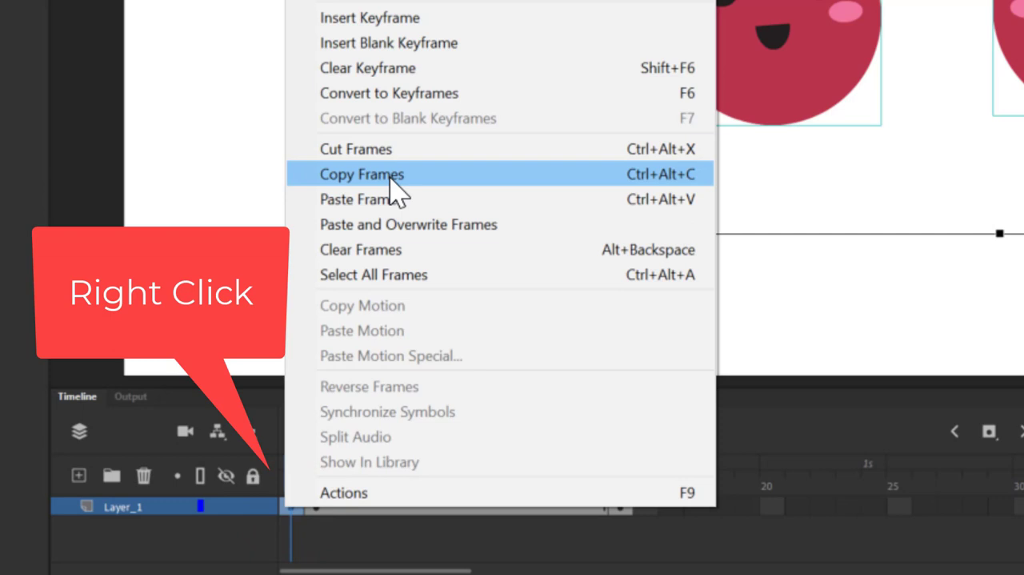
click(390, 175)
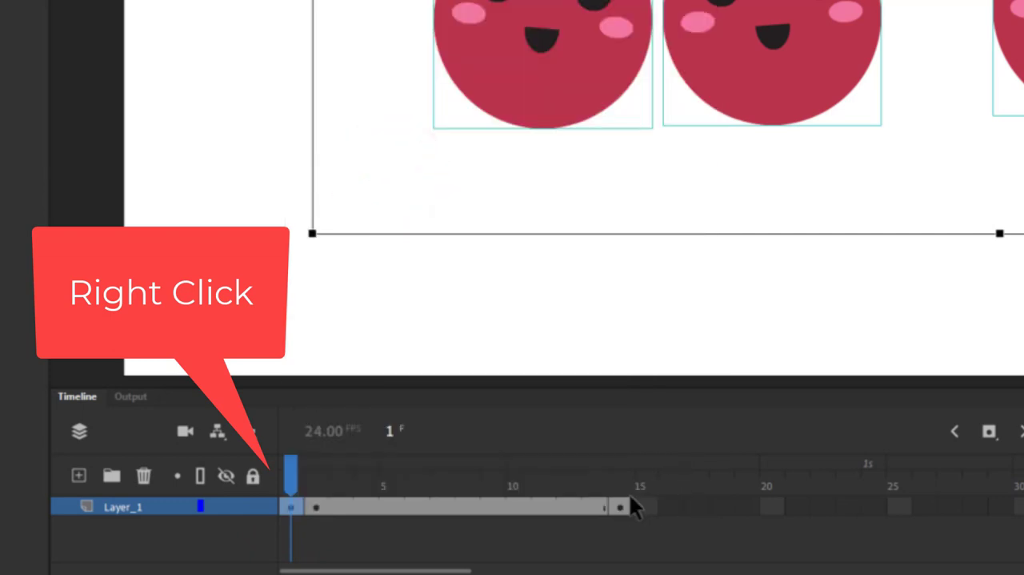
click(639, 505)
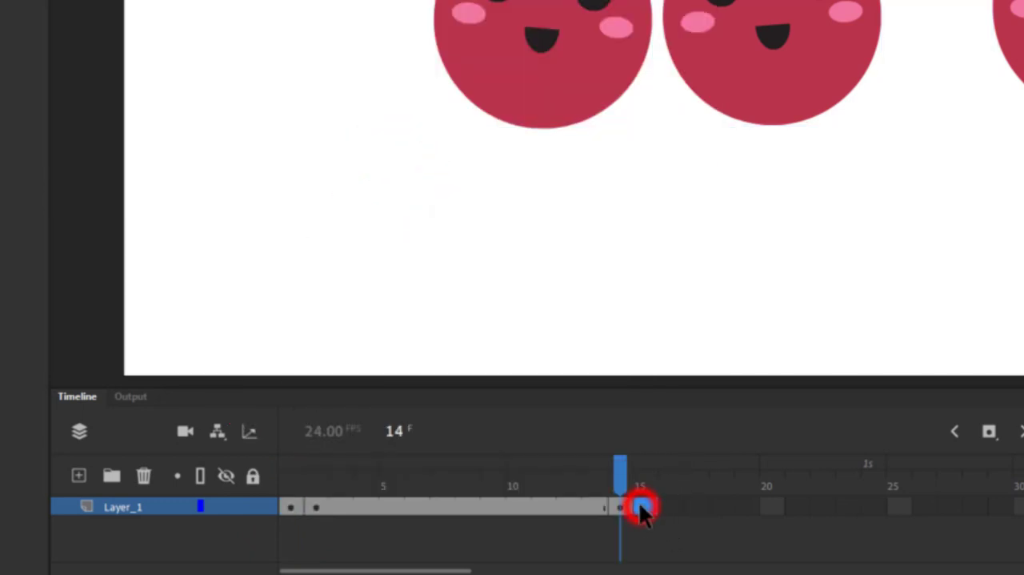
right_click(638, 500)
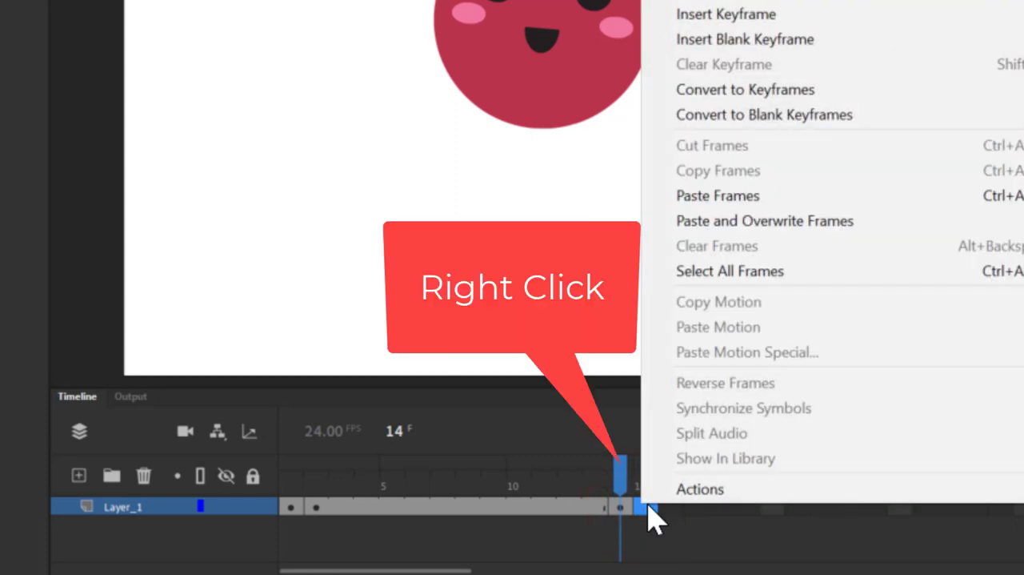
click(719, 194)
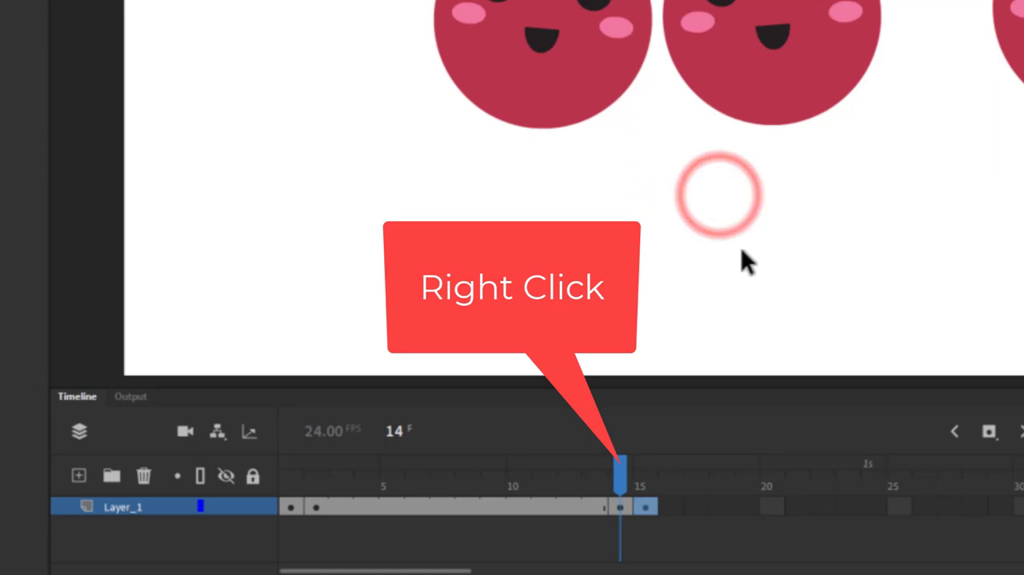
click(647, 507)
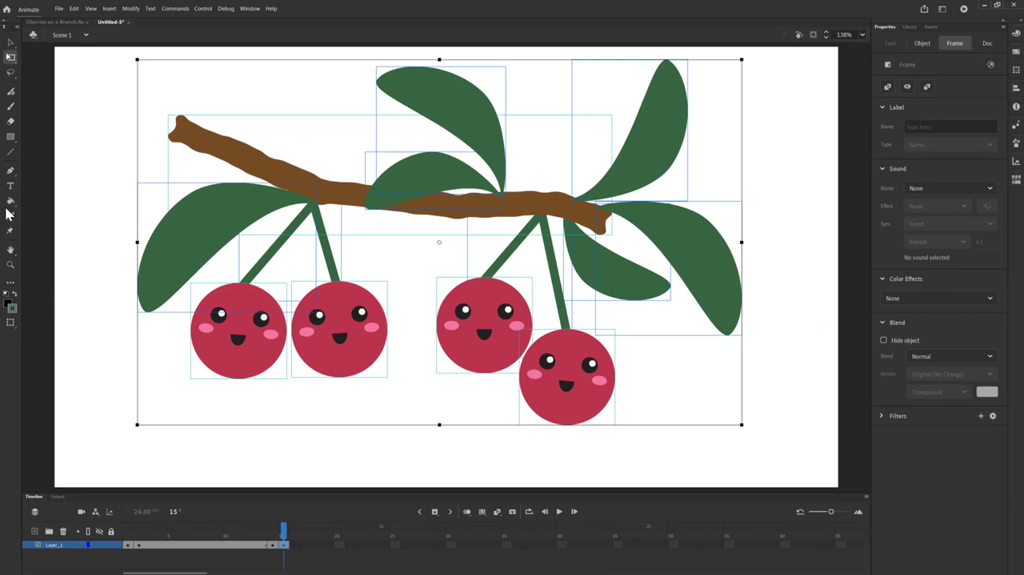
Step: On the leftmost cherry at frame 15, flatten the left eye's black circle with Free Transform to a sliver about 0.8 px high
click(11, 265)
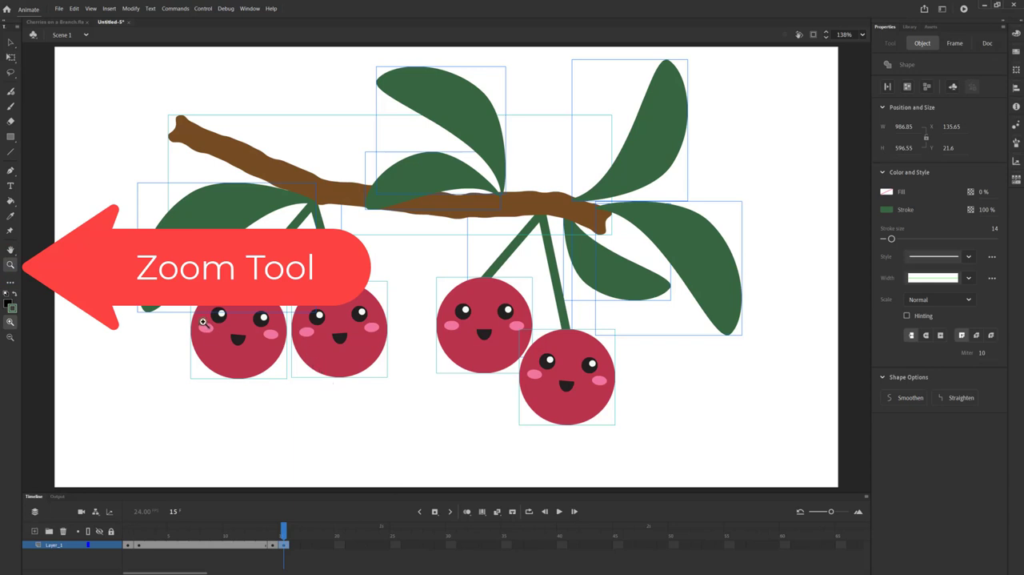
drag(196, 292, 275, 339)
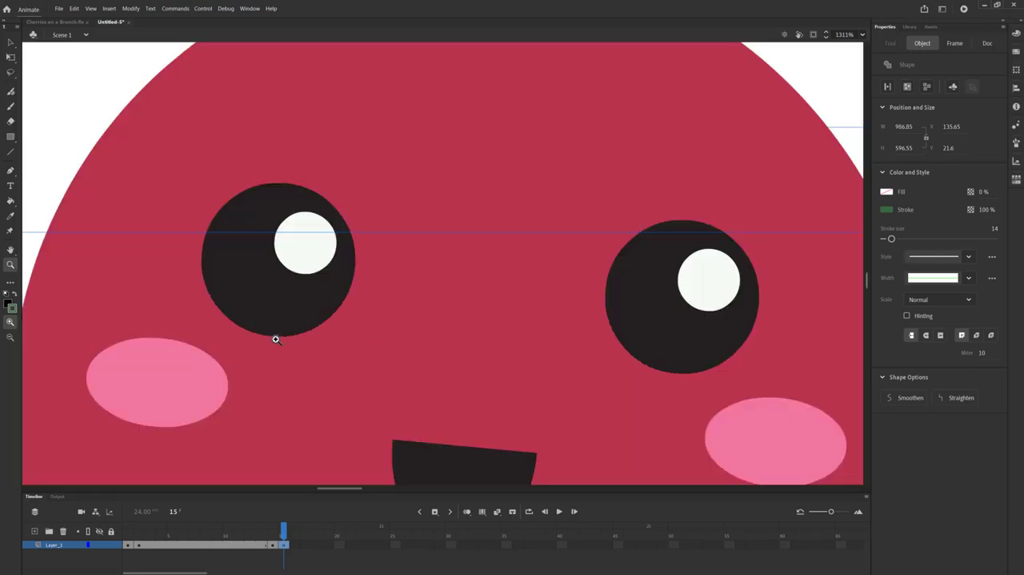
click(11, 59)
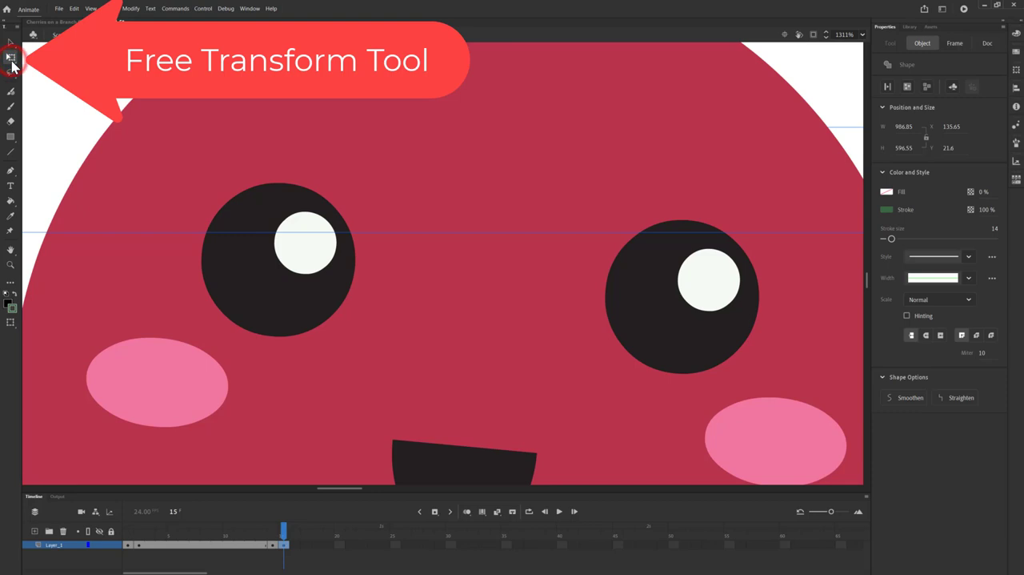
double_click(258, 305)
click(258, 306)
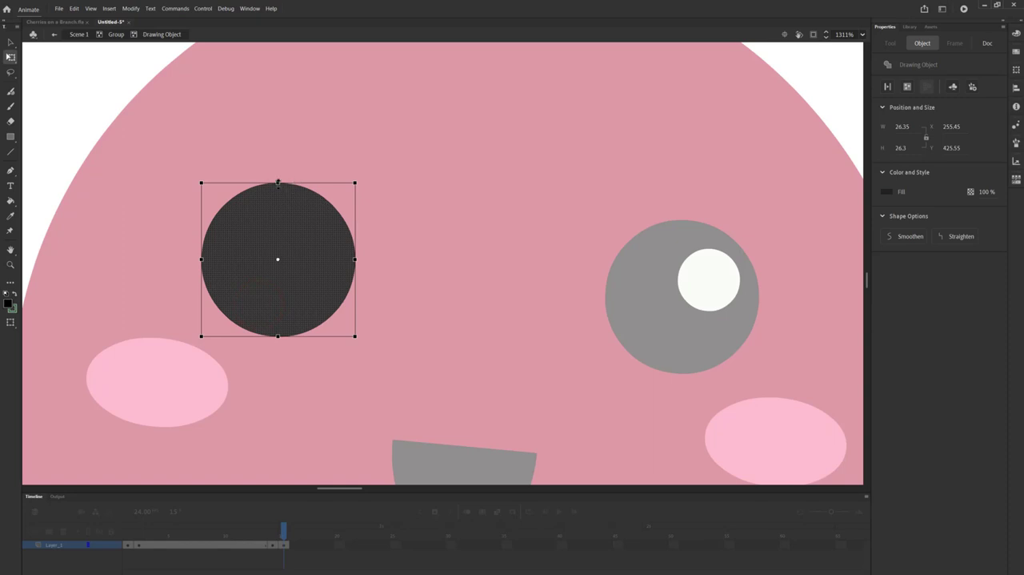
mouse_move(278, 183)
mouse_down()
mouse_move(280, 236)
mouse_move(324, 265)
mouse_up()
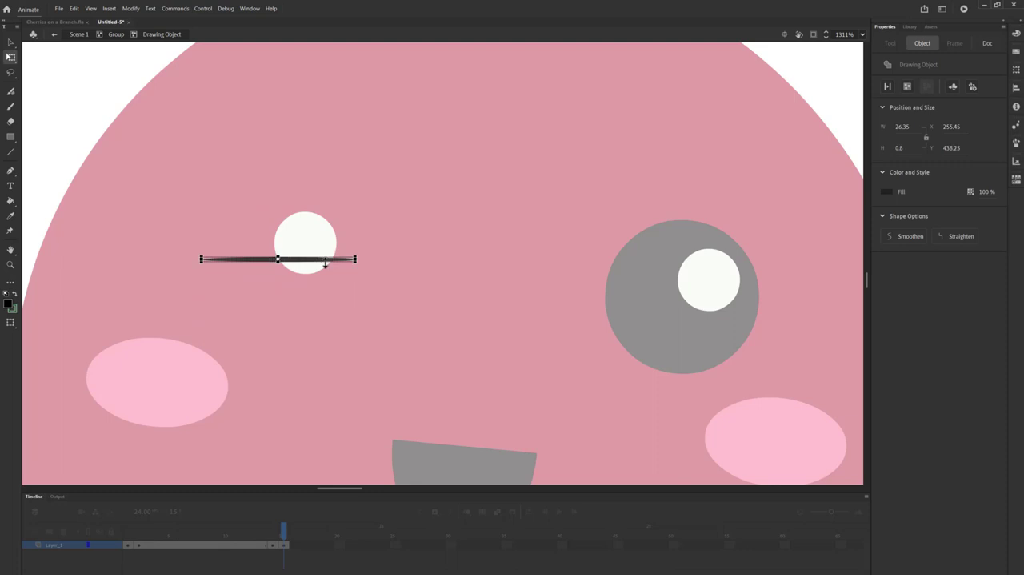
Step: Flatten the left eye's white highlight to about 0.8 px high and nudge it down onto the black sliver
click(299, 240)
double_click(299, 240)
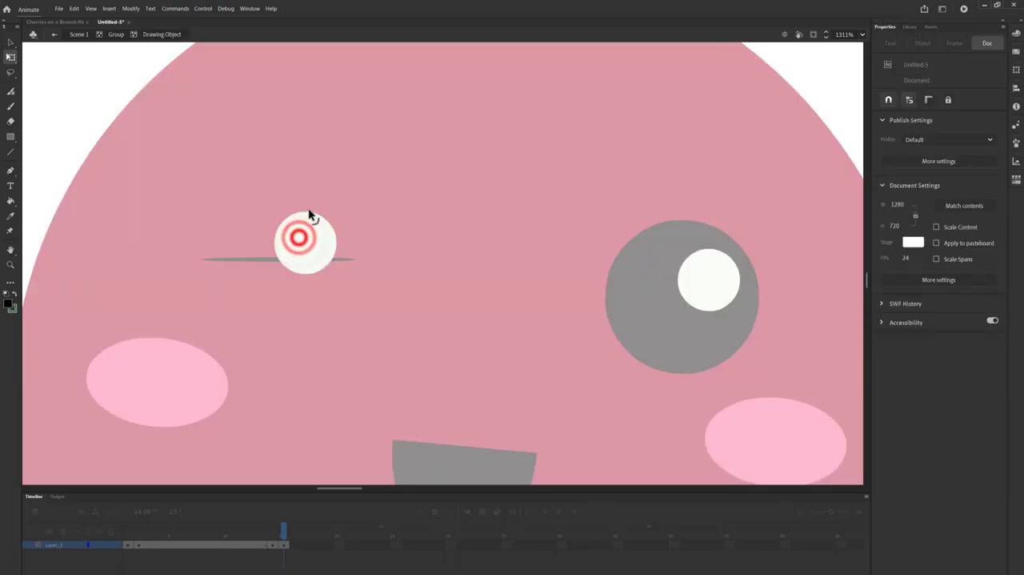
click(316, 228)
drag(304, 210, 309, 239)
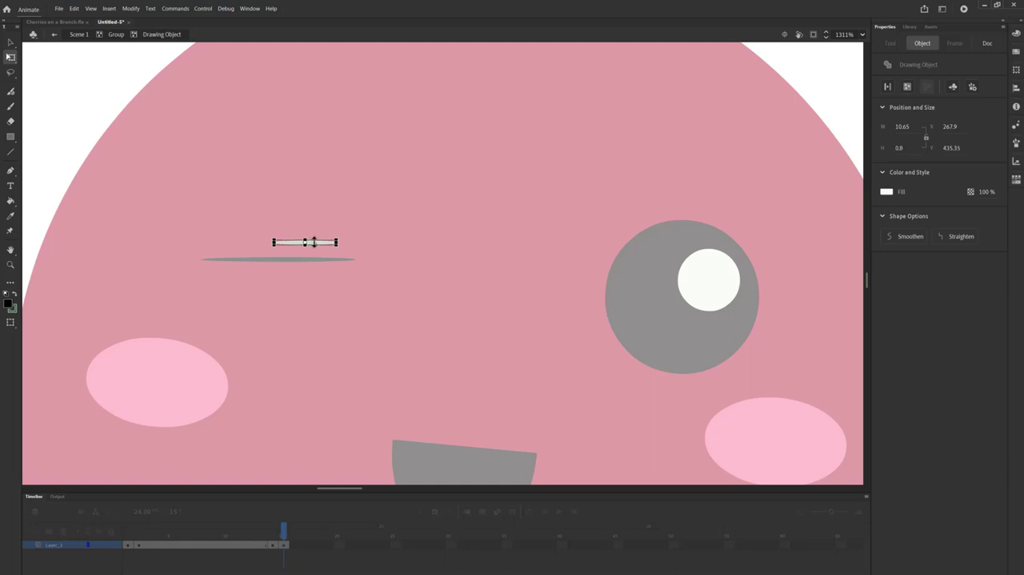
key(Down)
key(Down)
key(Down)
key(Down)
key(Down)
key(Down)
key(Down)
key(Down)
key(Down)
key(Down)
key(Down)
key(Down)
key(Down)
key(Down)
key(Down)
key(Down)
key(Down)
key(Down)
key(Down)
key(Down)
key(Down)
key(Down)
key(Down)
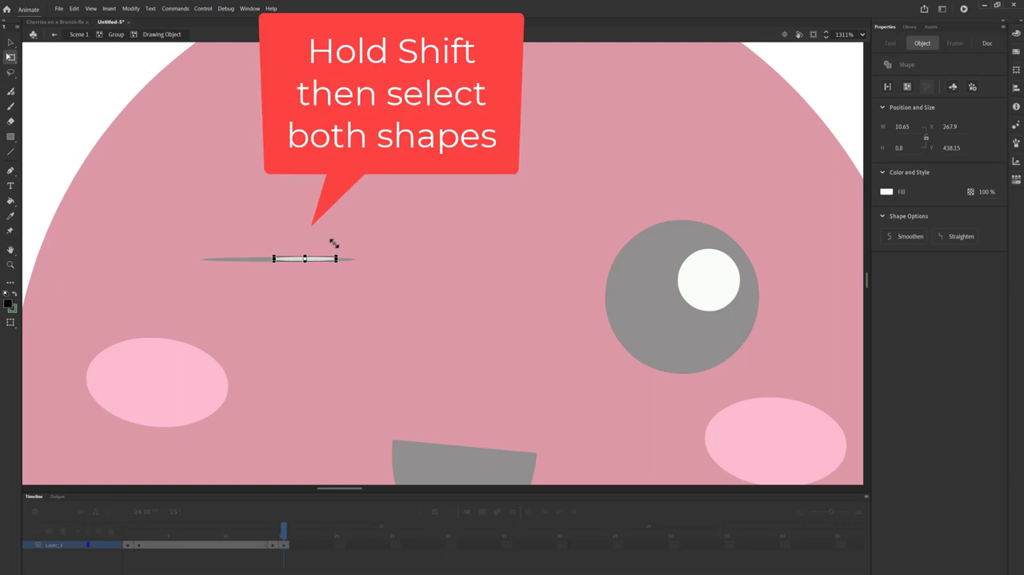
Step: Select both flattened shapes of the left eye together and rotate them slightly clockwise to match the face's tilt
shift+click(248, 259)
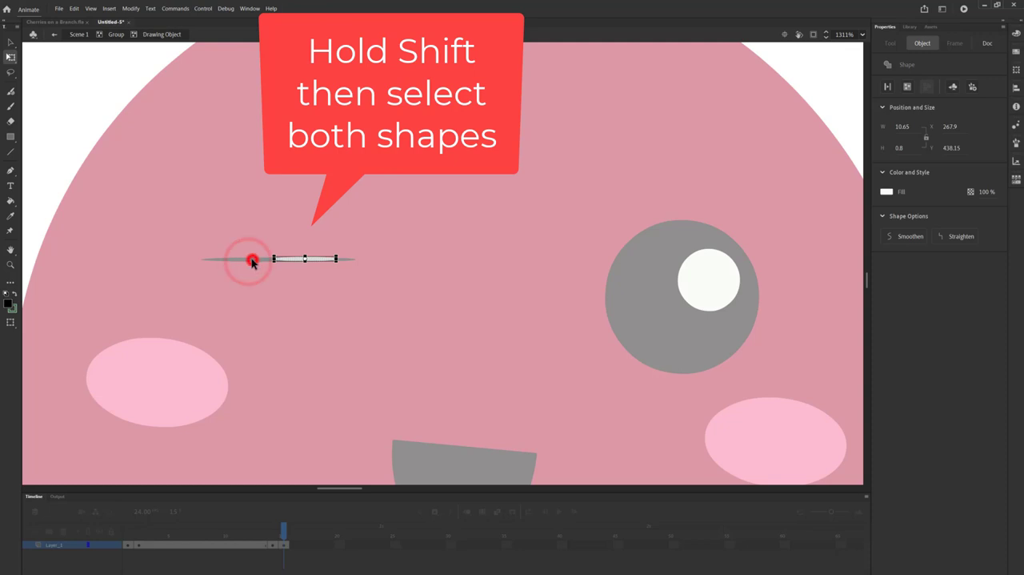
shift+click(252, 259)
shift+click(257, 260)
shift+click(259, 259)
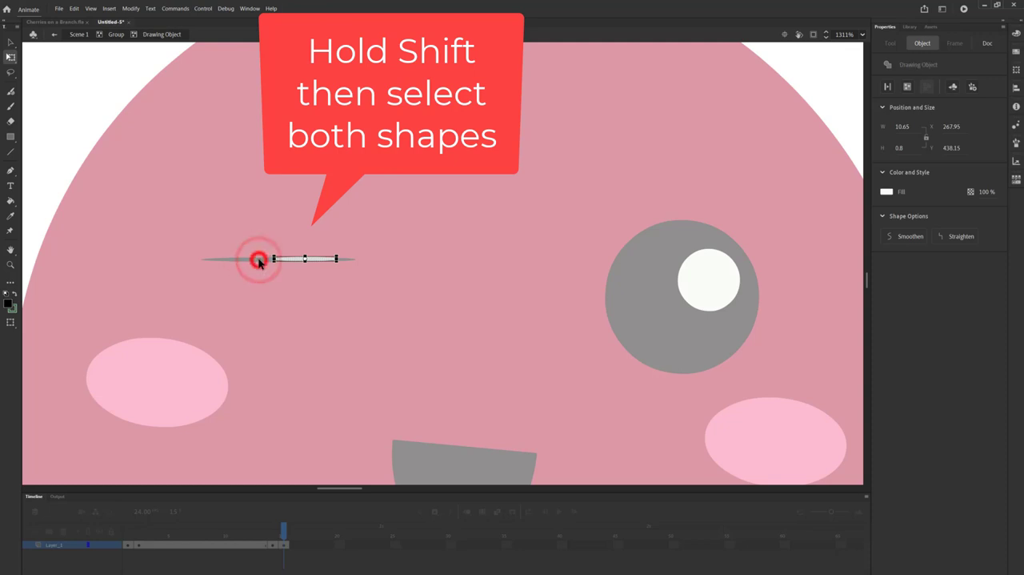
shift+click(259, 259)
shift+click(259, 259)
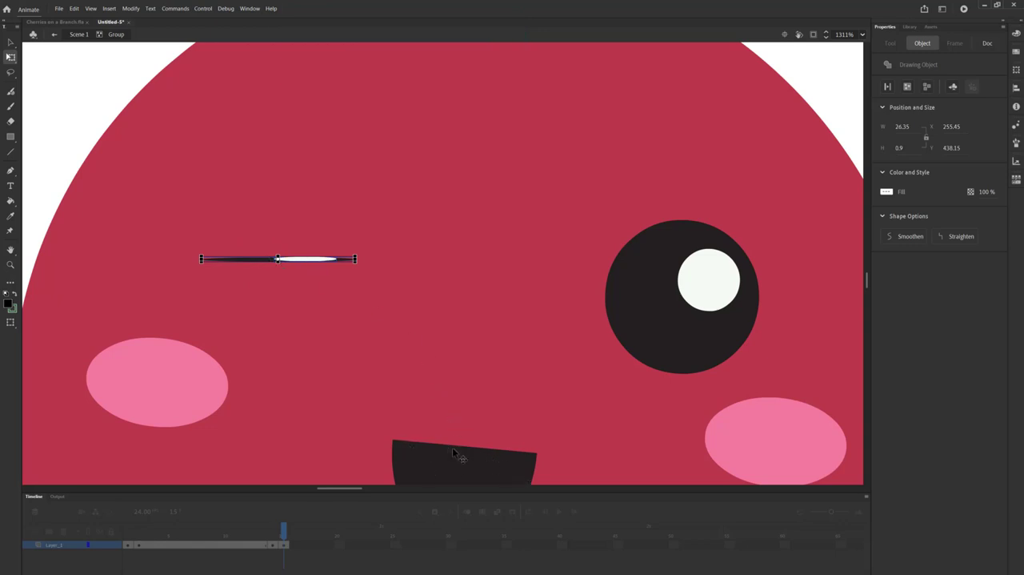
click(366, 256)
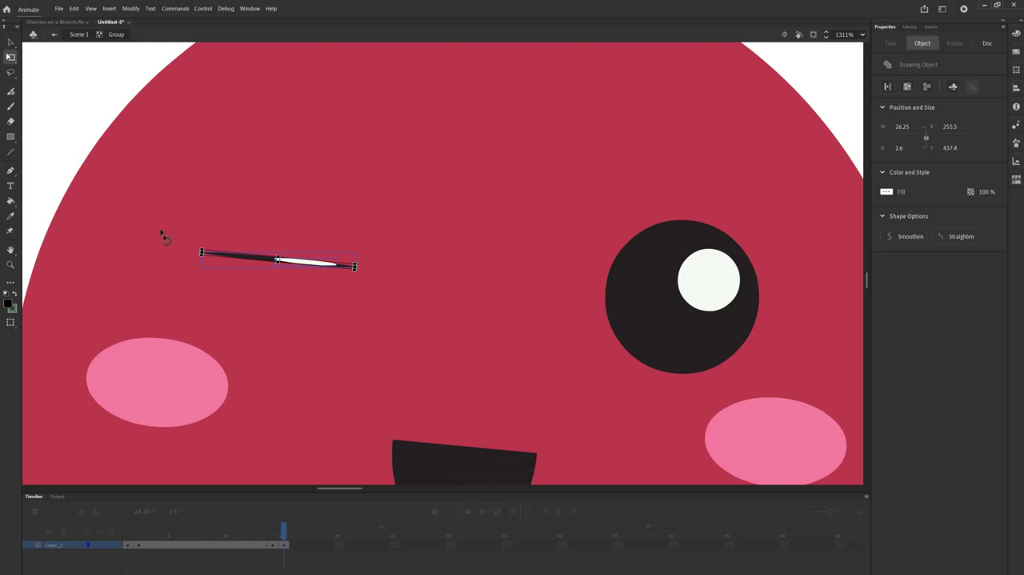
Step: Flatten the right eye's black circle on the leftmost cherry to a sliver about 0.8 px high
click(676, 314)
click(675, 313)
double_click(675, 313)
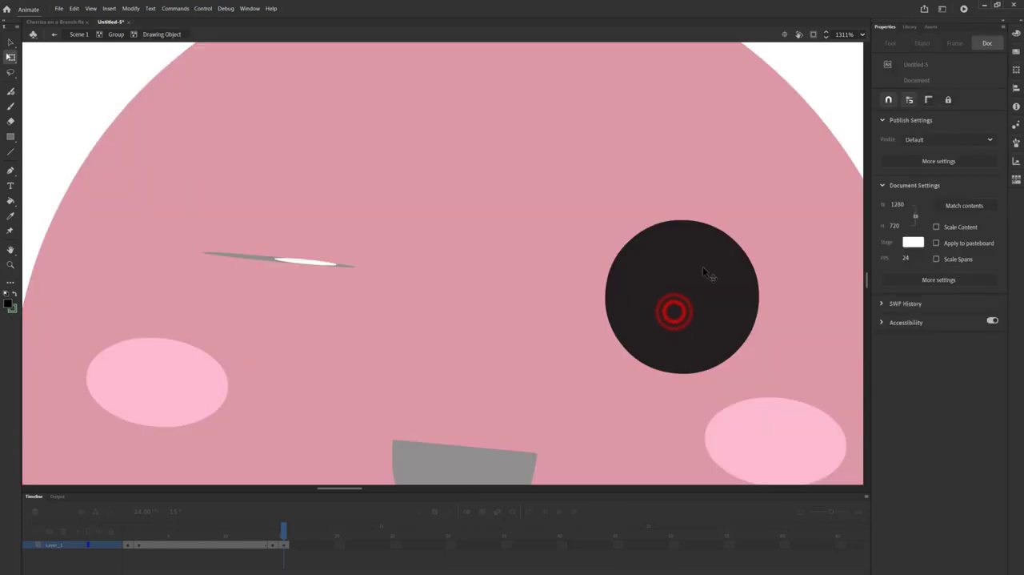
click(699, 293)
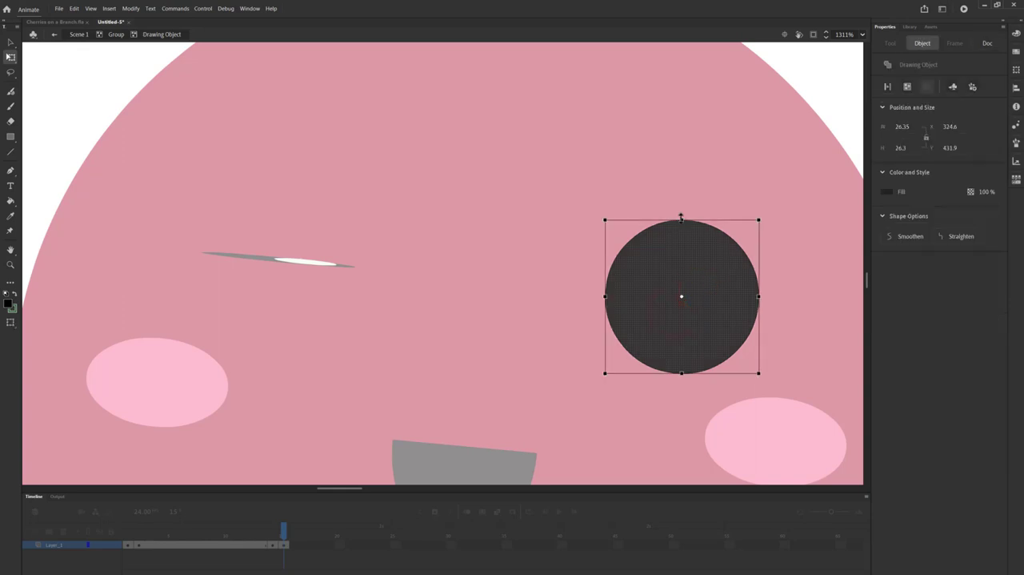
drag(681, 217, 690, 292)
Step: Flatten the right eye's white highlight to about 0.8 px high and nudge it down onto its black sliver
click(715, 275)
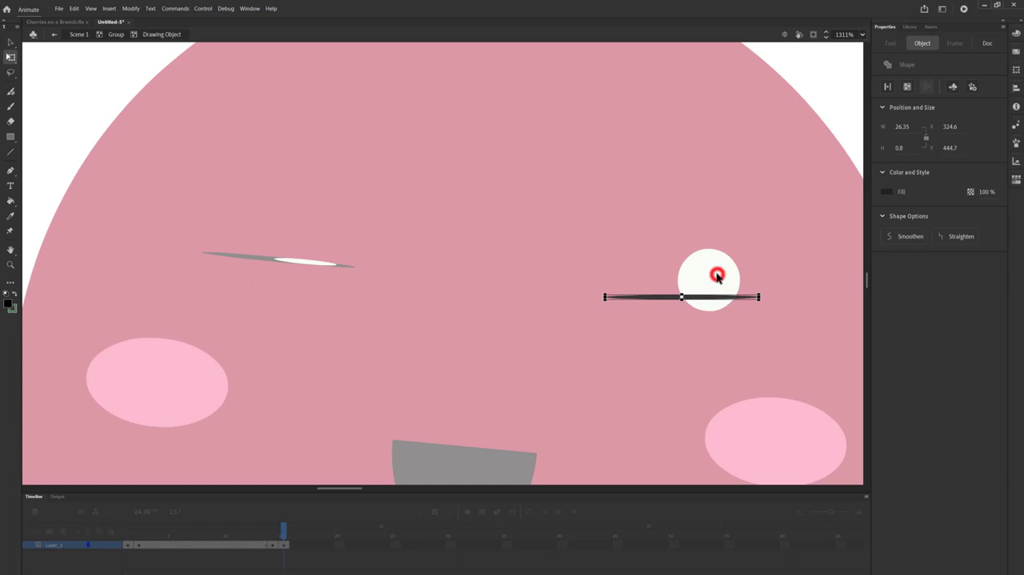
double_click(715, 275)
click(710, 263)
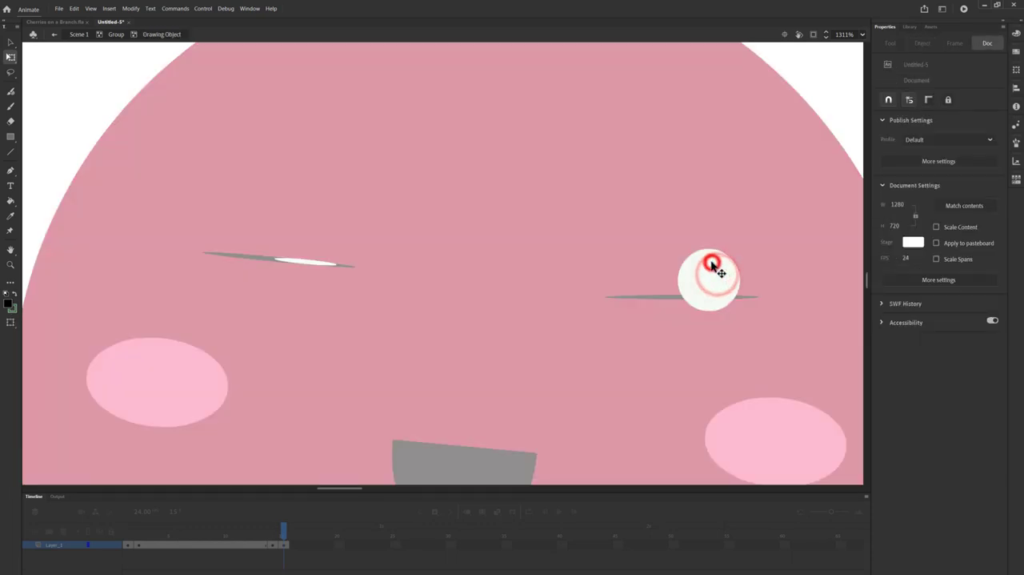
drag(708, 248, 715, 278)
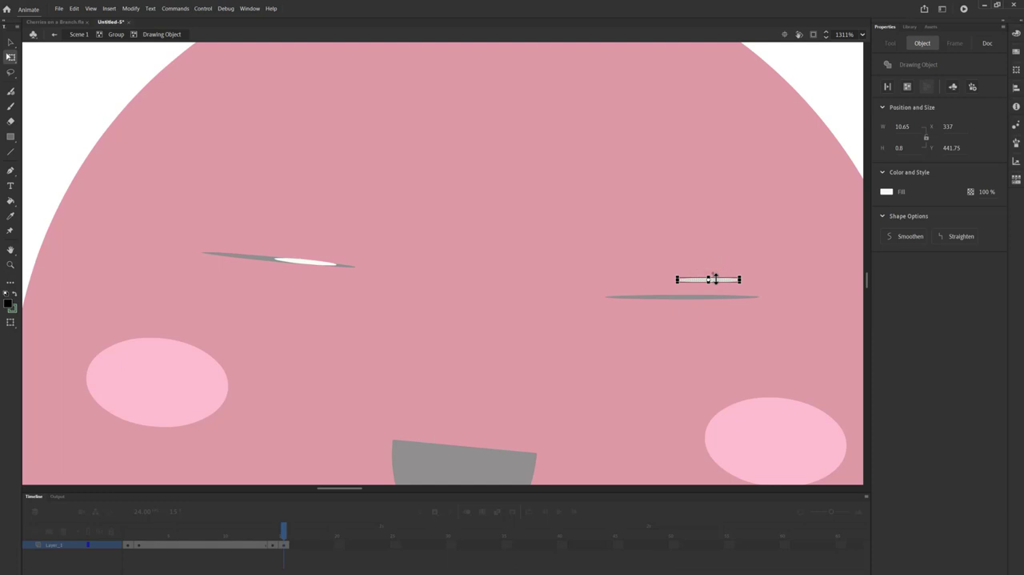
key(Down)
key(Down)
key(Down)
key(Down)
key(Down)
key(Down)
key(Down)
key(Down)
key(Down)
key(Down)
key(Down)
key(Down)
key(Down)
key(Down)
key(Down)
key(Down)
key(Down)
key(Down)
key(Down)
key(Down)
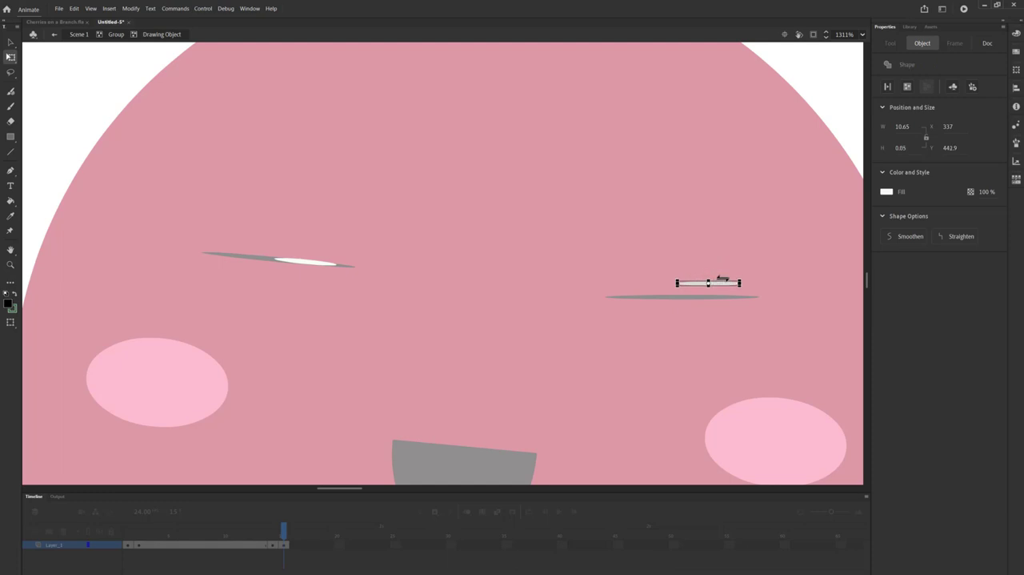
key(Down)
key(Down)
key(Down)
key(Down)
key(Down)
key(Down)
key(Down)
key(Down)
key(Down)
key(Down)
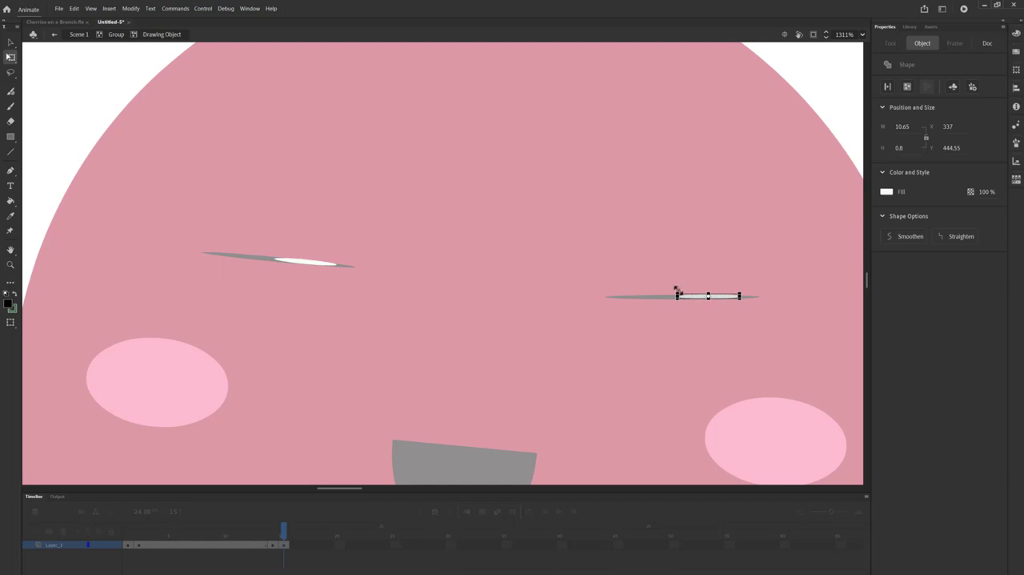
Step: Select both flattened shapes of the right eye together, rotate them slightly clockwise like the left eye, and deselect them
shift+click(663, 296)
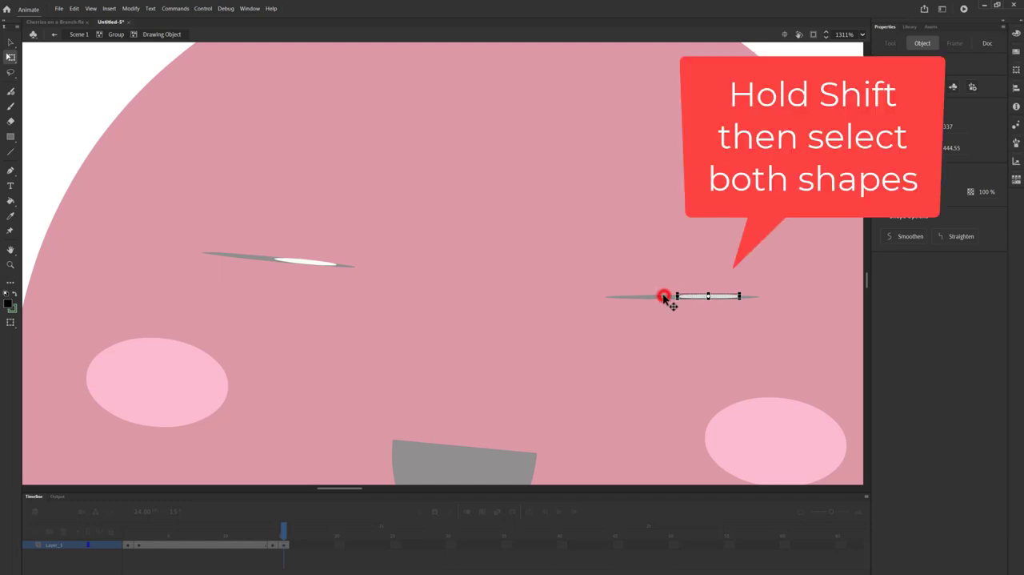
double_click(665, 298)
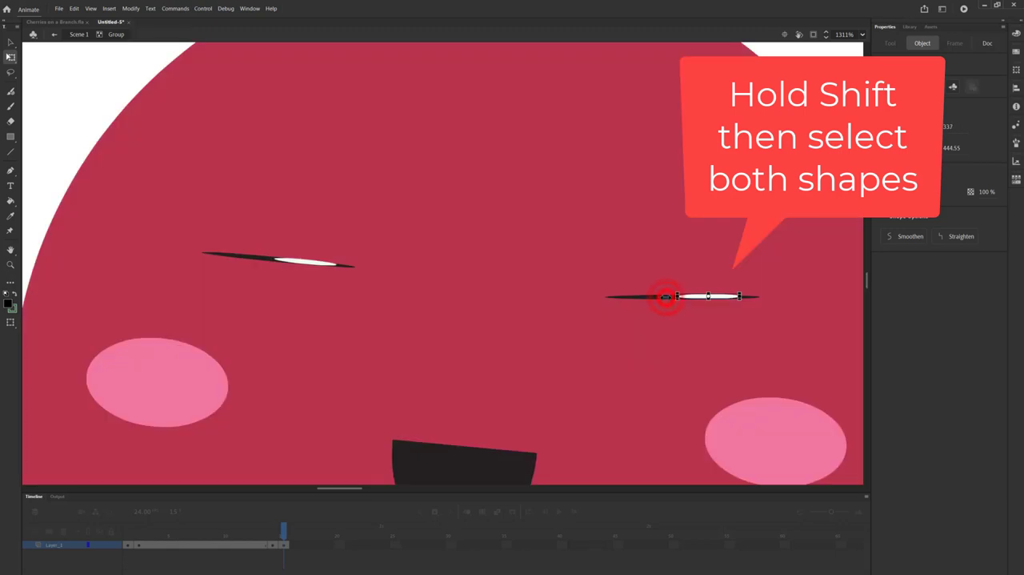
shift+click(661, 300)
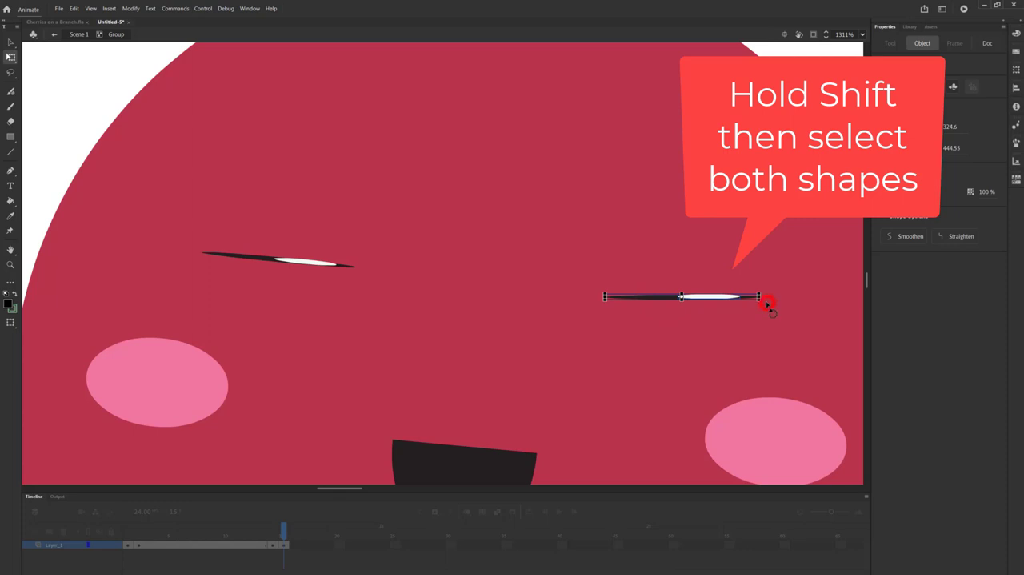
drag(769, 310, 769, 311)
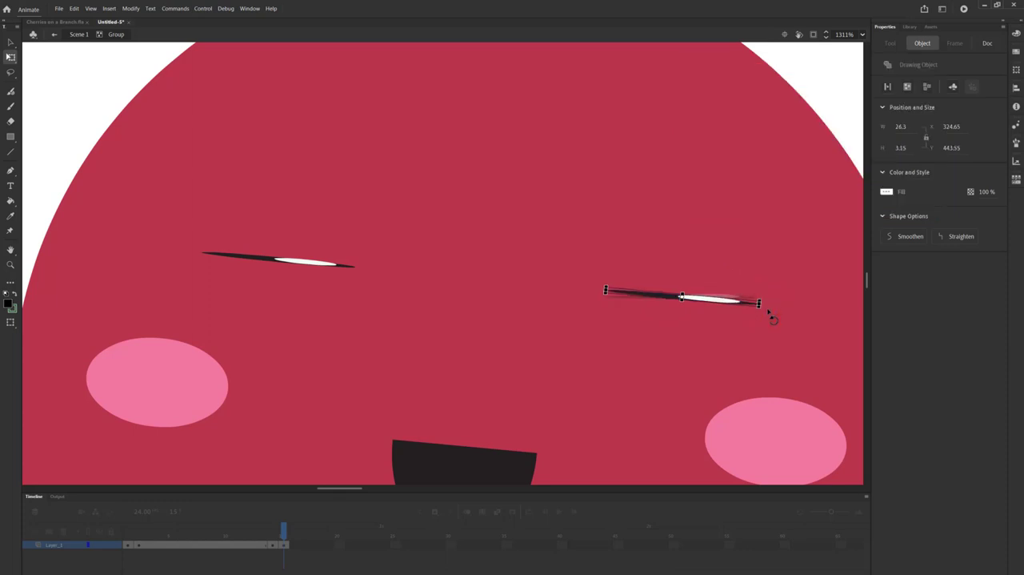
click(615, 401)
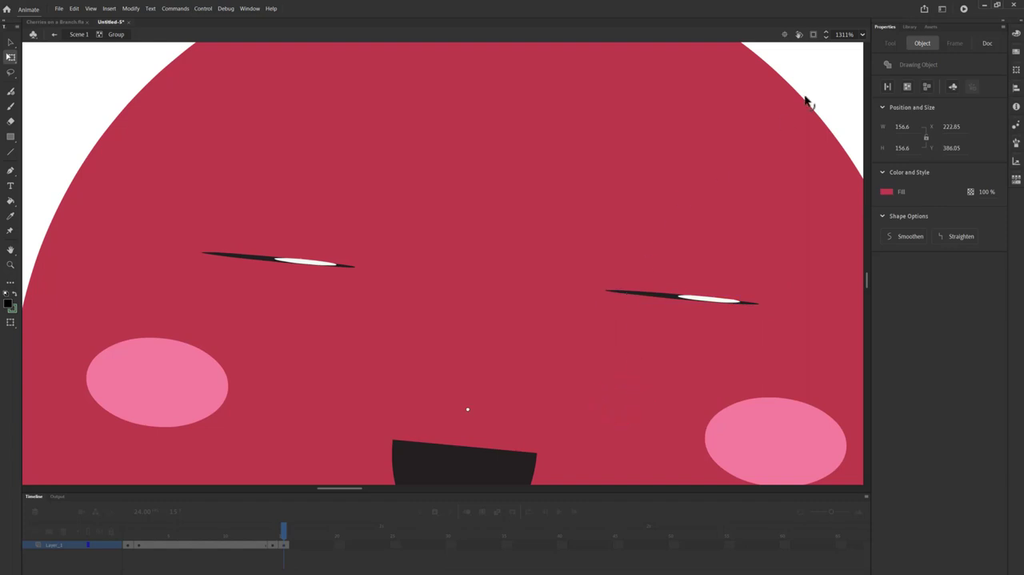
Step: Fit the stage in the window and leave the cherry group to return to Scene 1
click(862, 34)
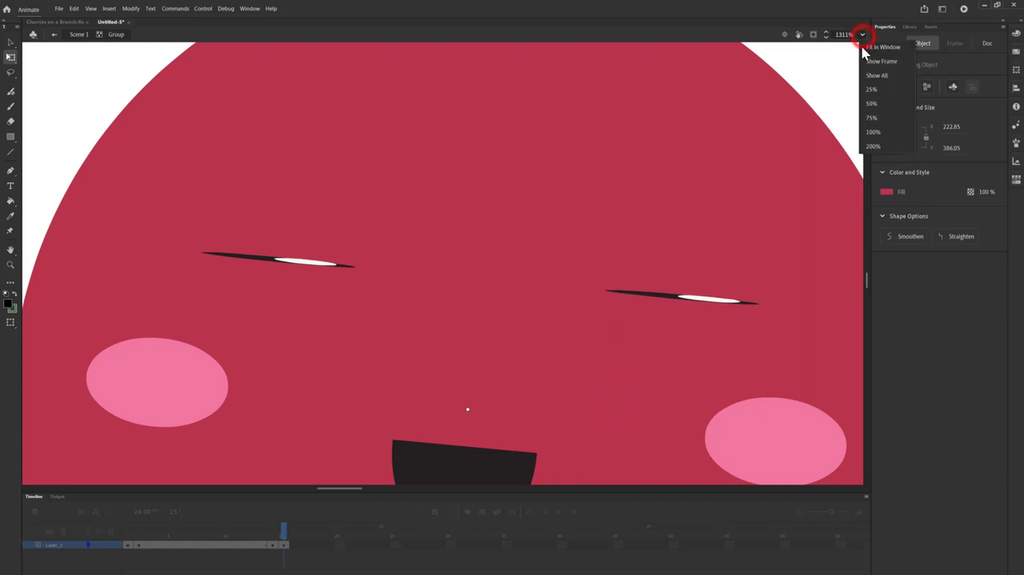
click(867, 51)
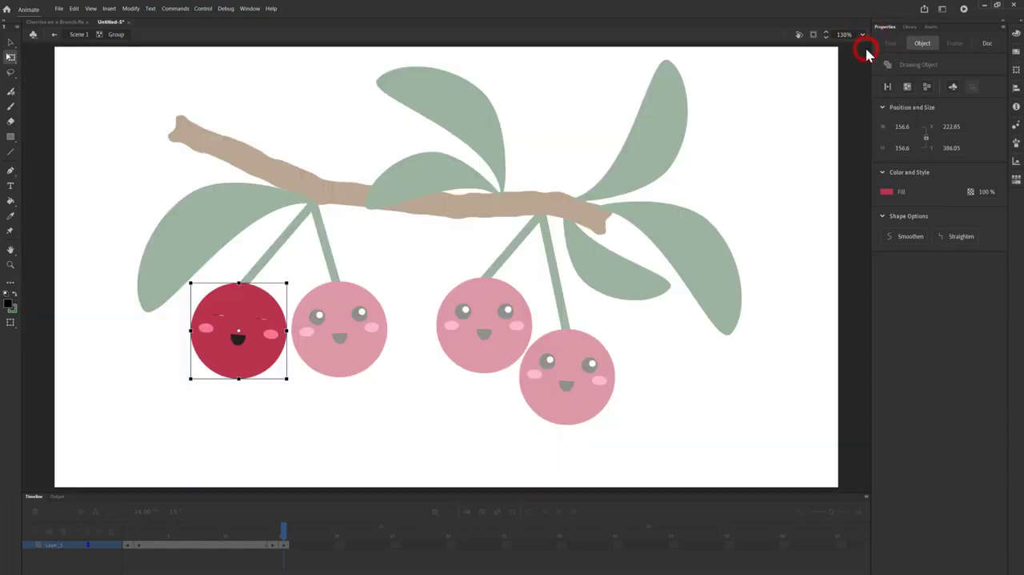
click(56, 37)
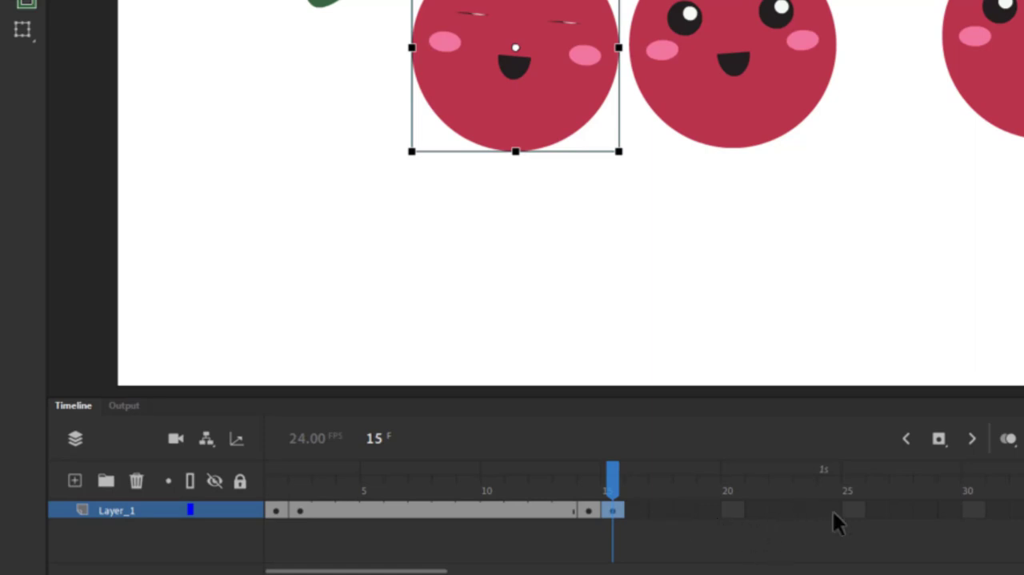
Step: Insert a keyframe at frame 27 of Layer_1 and select the empty frame 28 after it
click(902, 511)
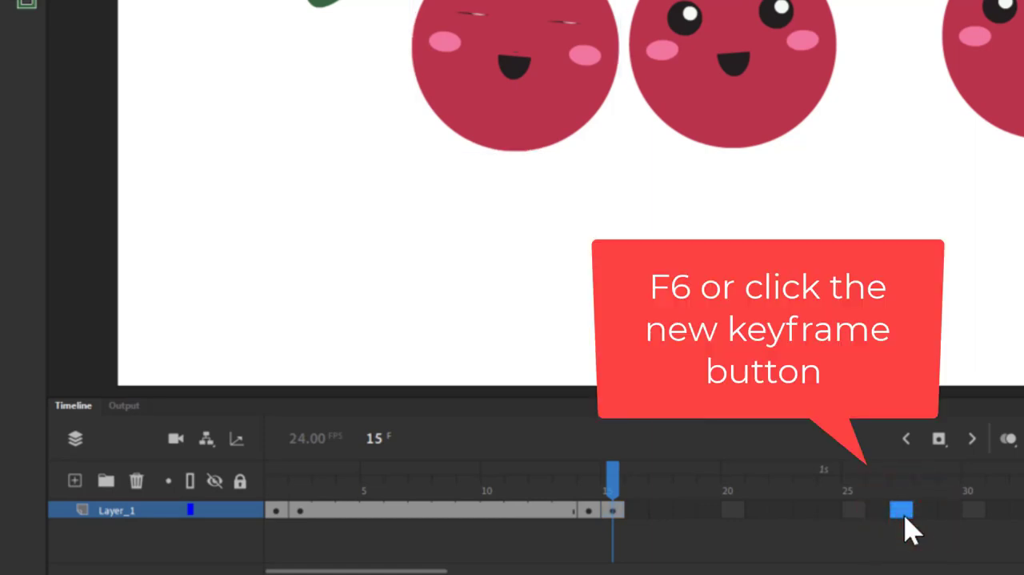
key(F6)
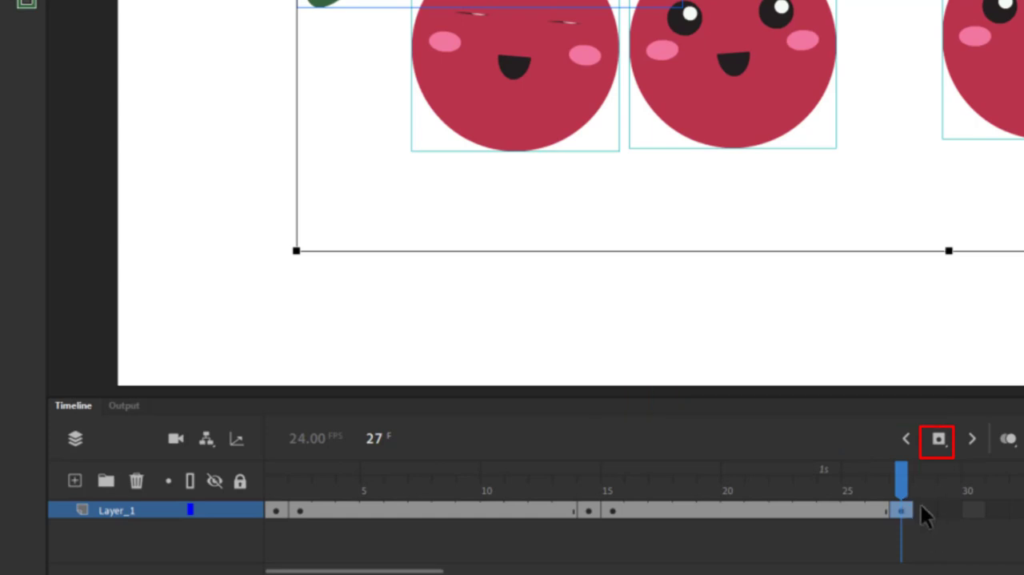
click(920, 506)
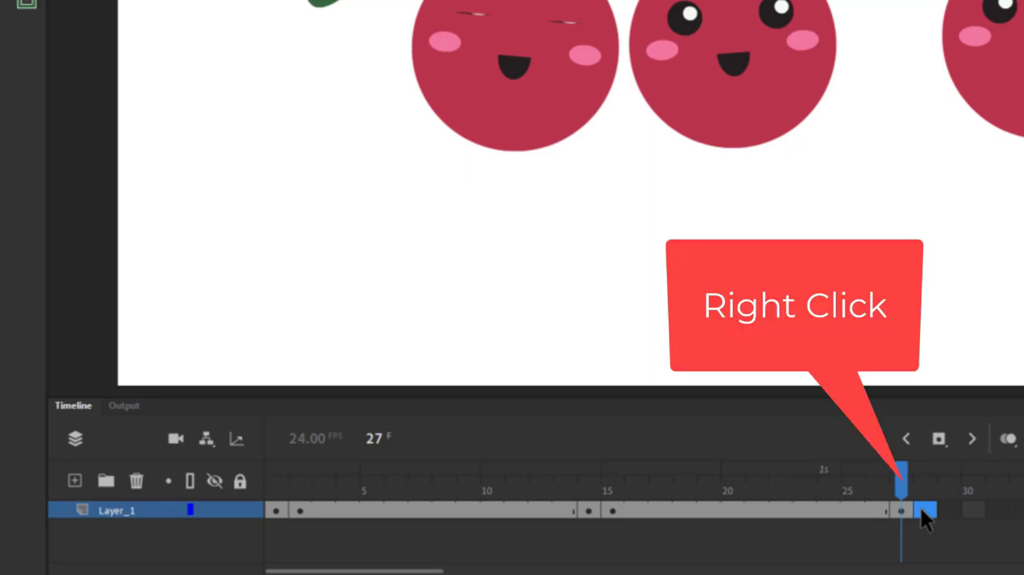
Step: Paste the copied open-eyed frame into frame 28 of Layer_1
right_click(921, 506)
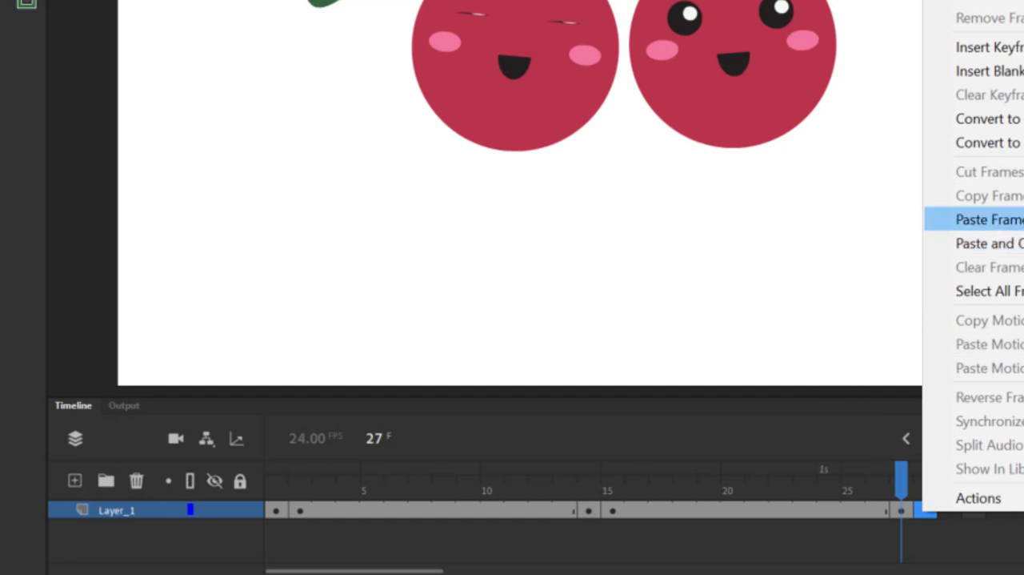
click(1000, 219)
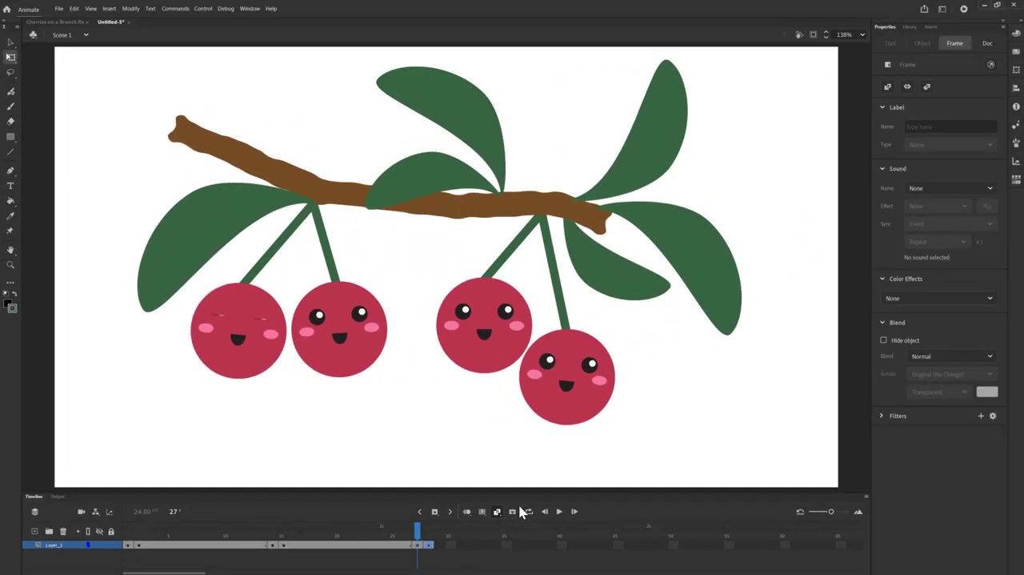
Step: Turn on looping for frames 1 to 28, play the animation to preview the blinks, and stop playback
click(528, 512)
drag(390, 526, 125, 526)
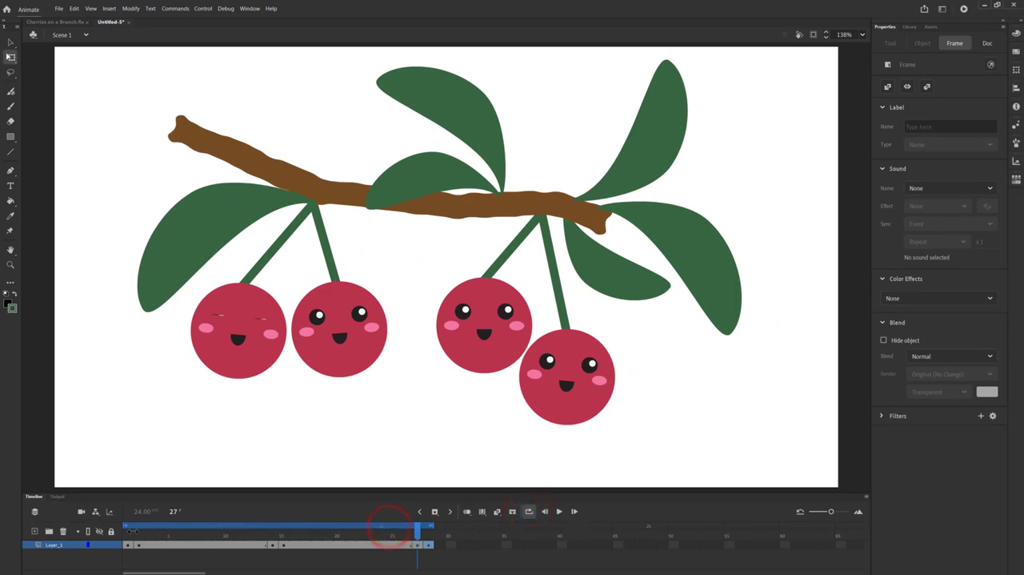
click(559, 512)
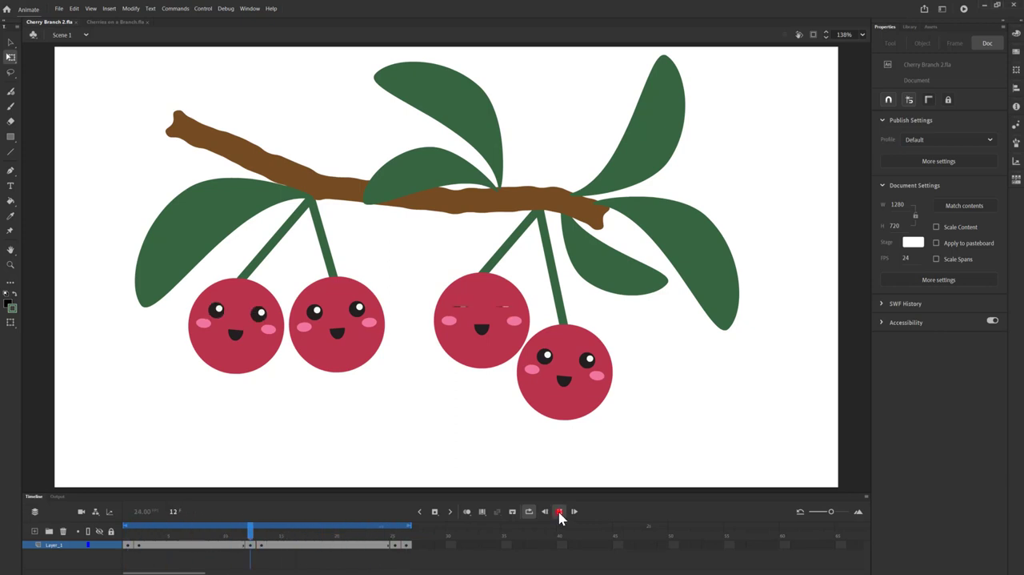
click(559, 511)
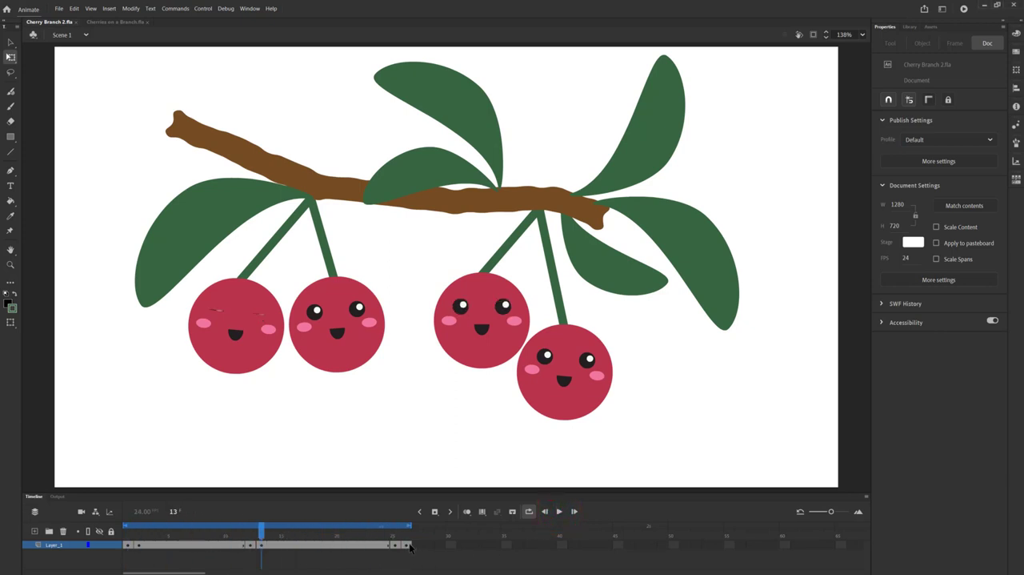
Step: On the keyframe at frame 26, flatten the black circle of the lowest cherry's left eye to about 1 px high
click(407, 546)
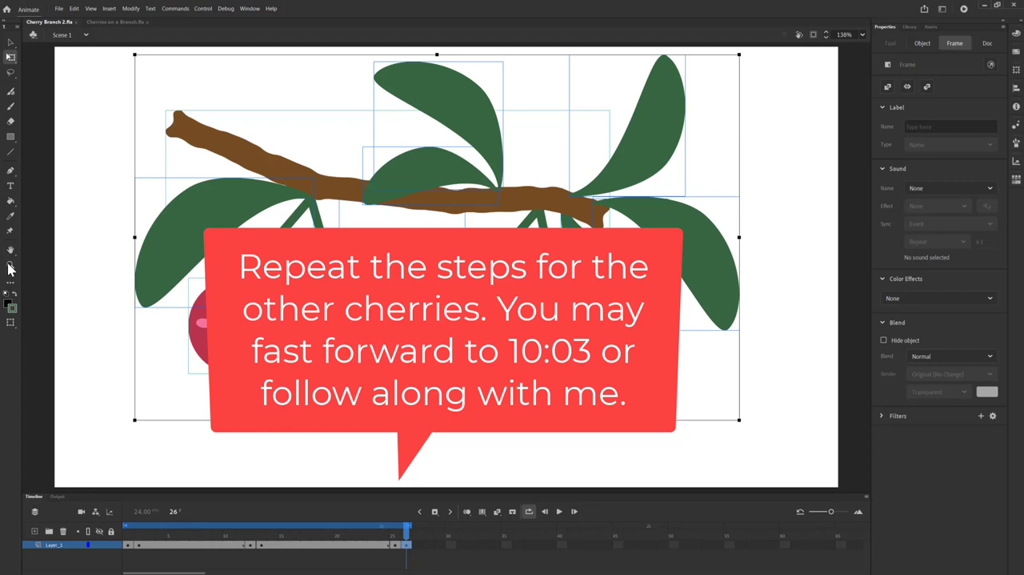
click(10, 265)
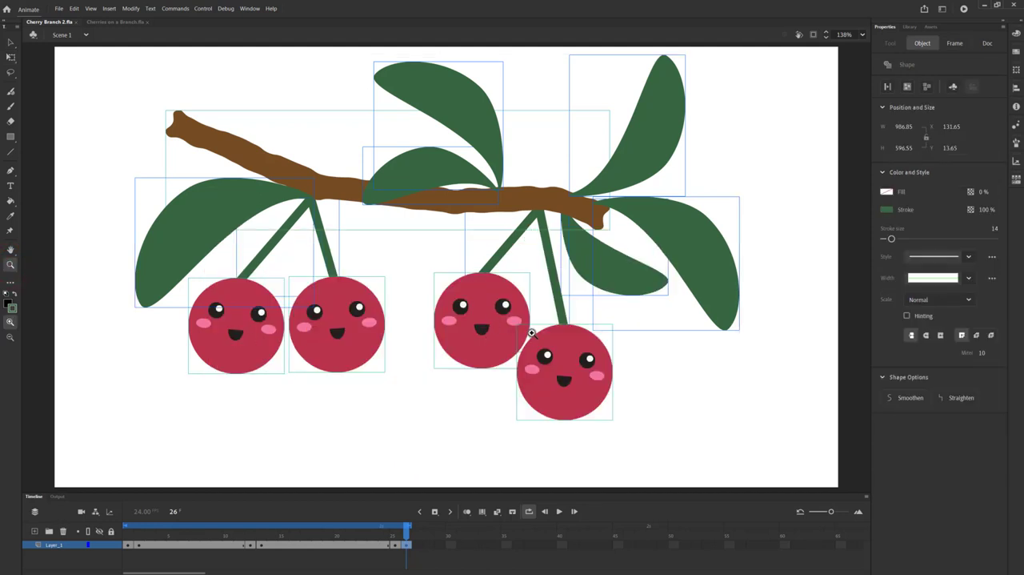
drag(526, 327, 607, 386)
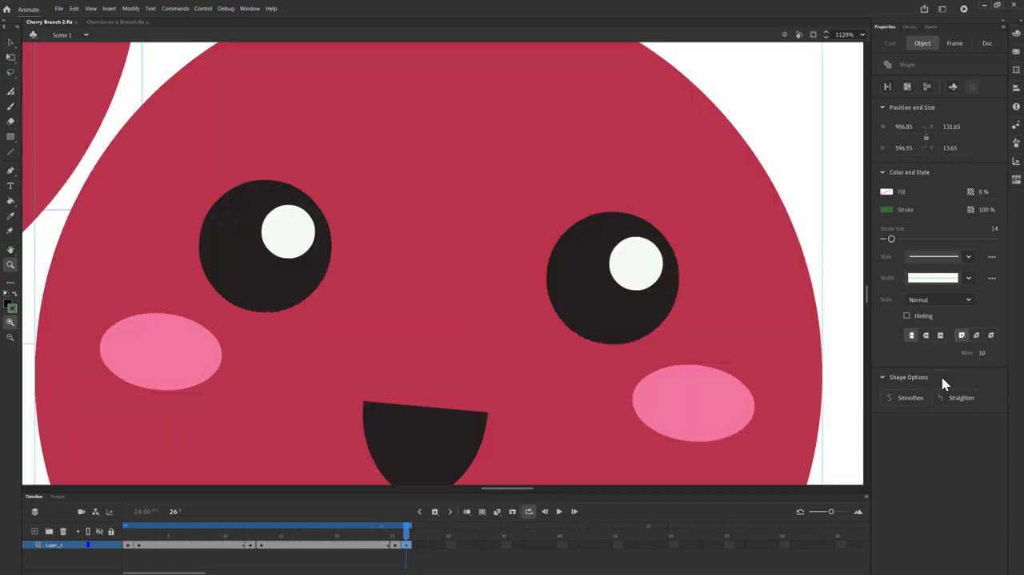
click(954, 43)
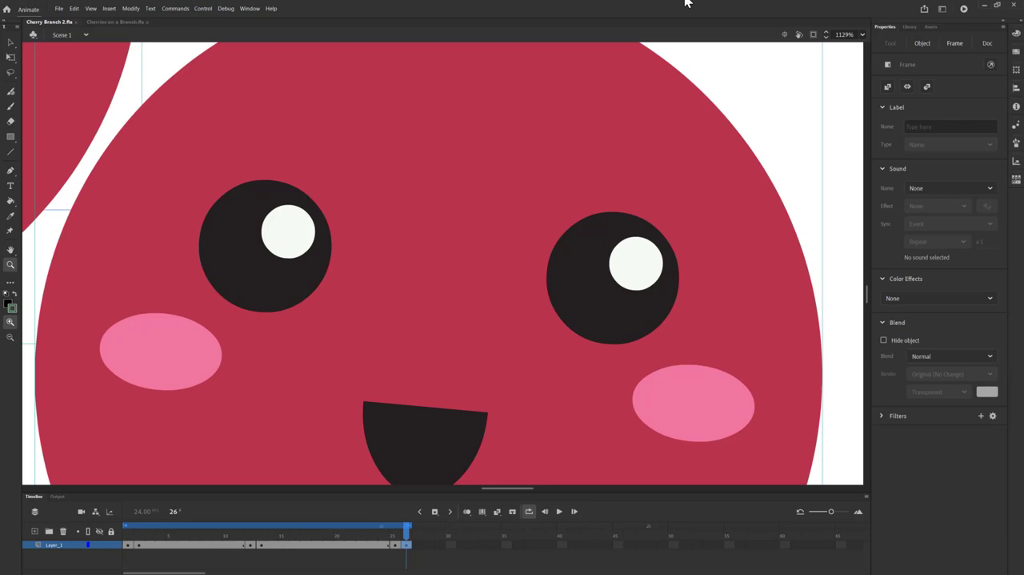
click(11, 59)
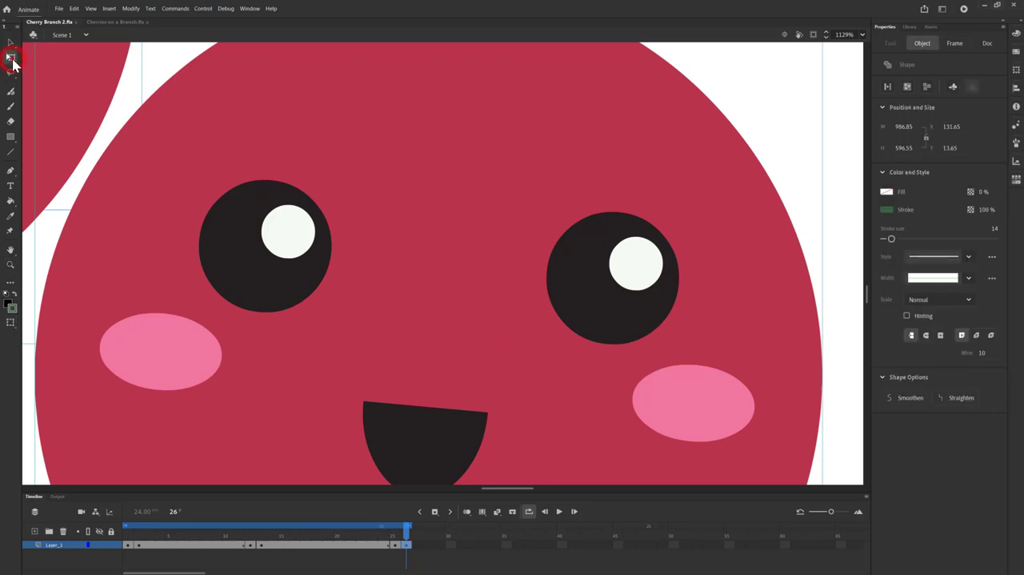
click(222, 231)
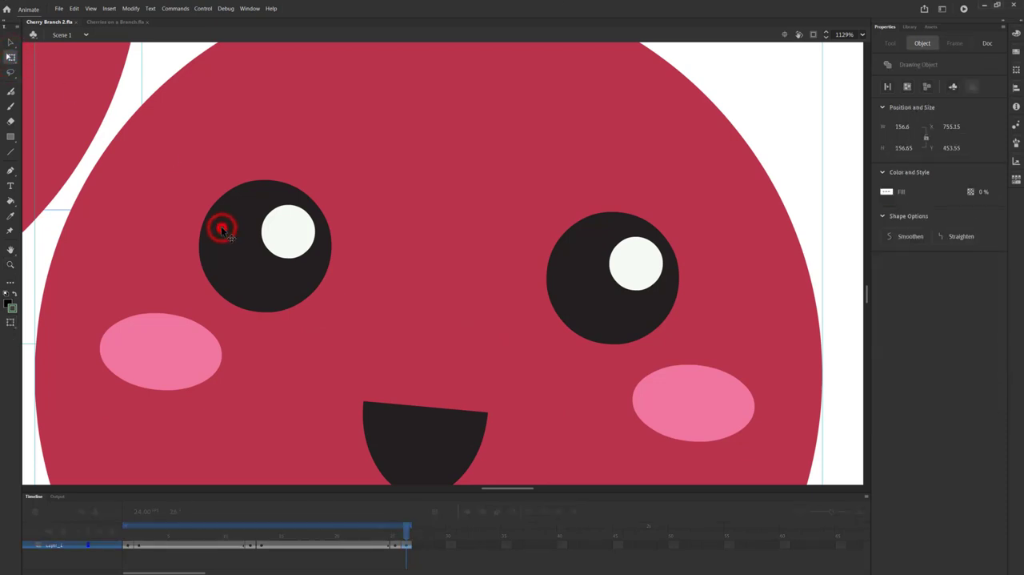
double_click(222, 232)
click(222, 231)
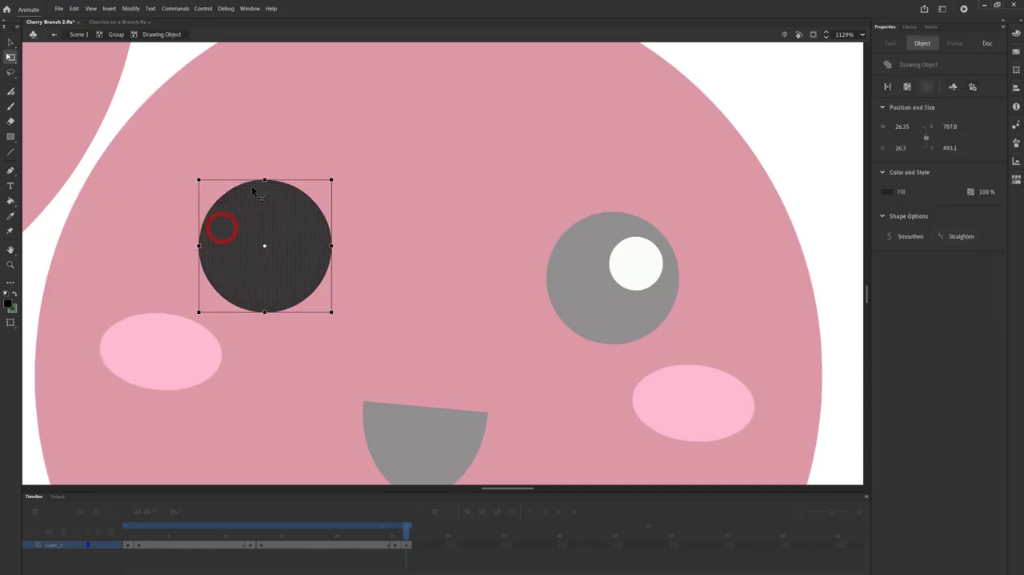
drag(264, 177, 267, 244)
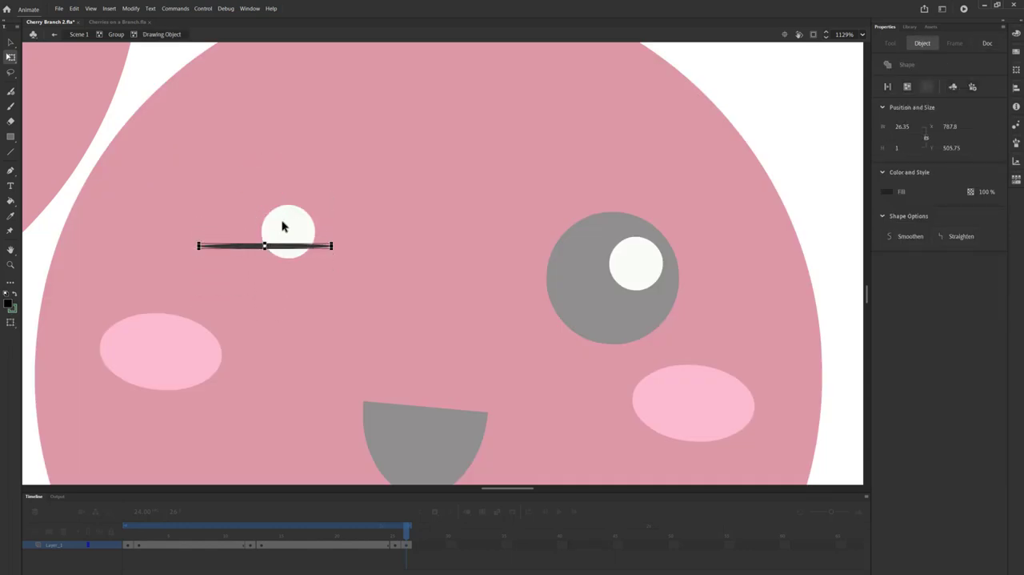
Step: Flatten the left eye's white highlight to about 0.8 px high and nudge it down onto its black sliver
click(296, 223)
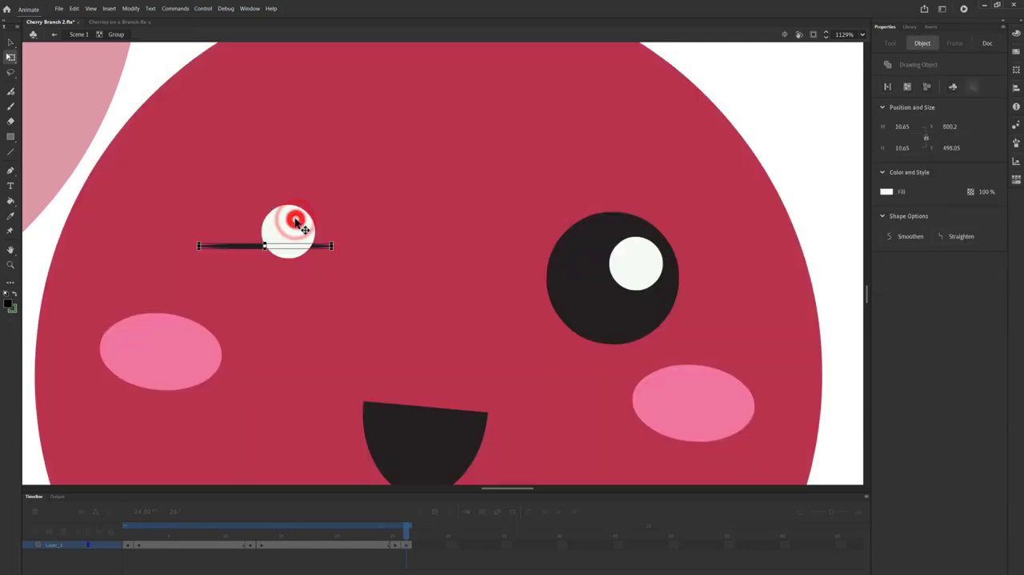
drag(288, 206, 287, 230)
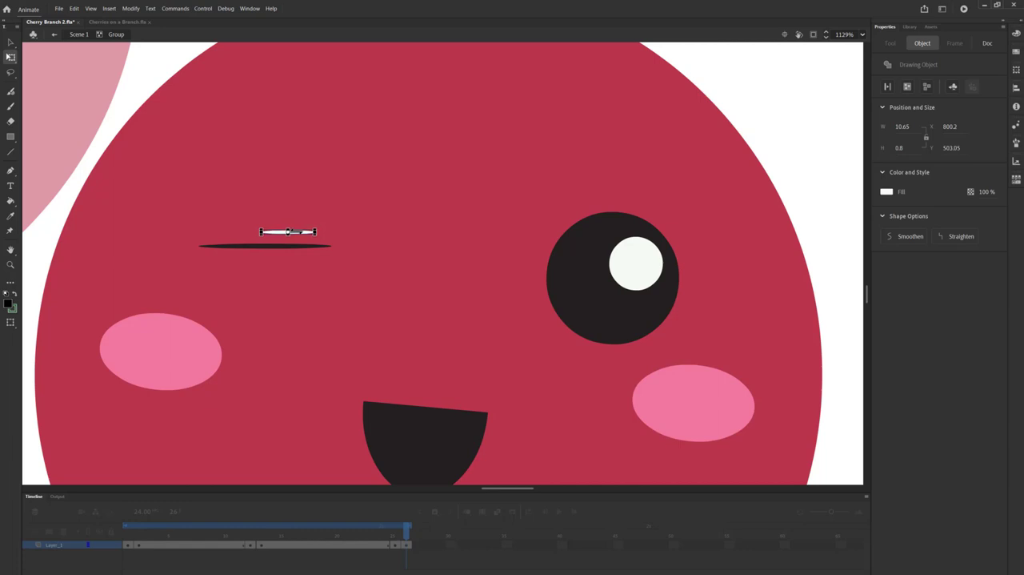
key(Down)
key(Down)
key(Down)
key(Down)
key(Down)
key(Down)
key(Down)
key(Down)
key(Down)
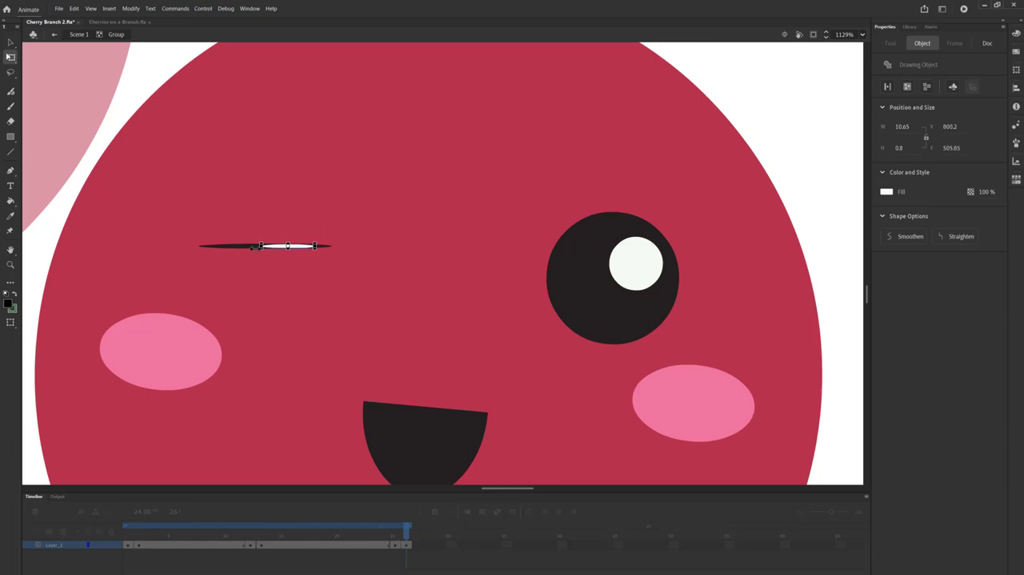
Step: Select both flattened shapes of the left eye together and rotate them slightly clockwise
click(241, 245)
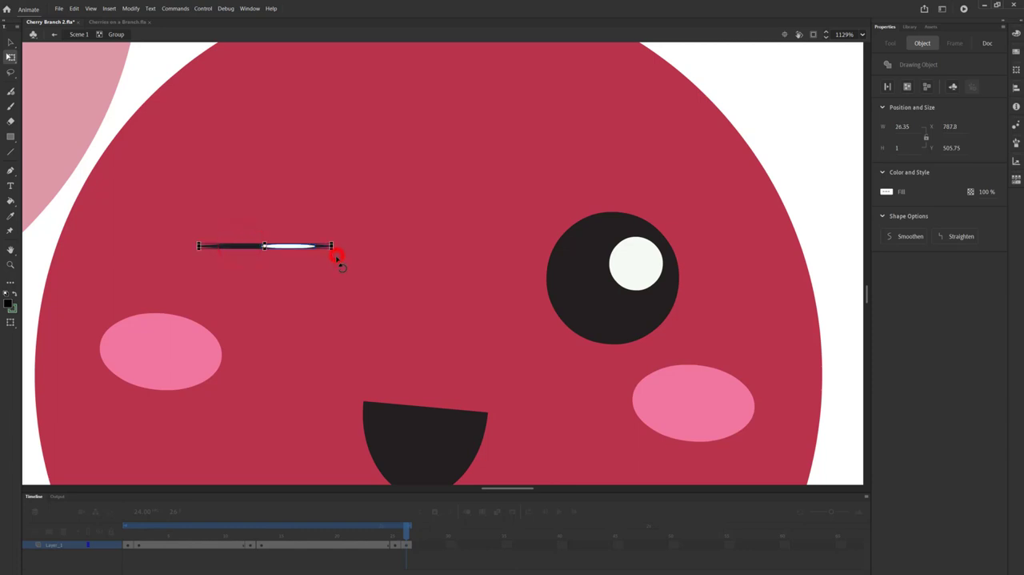
drag(338, 256, 345, 273)
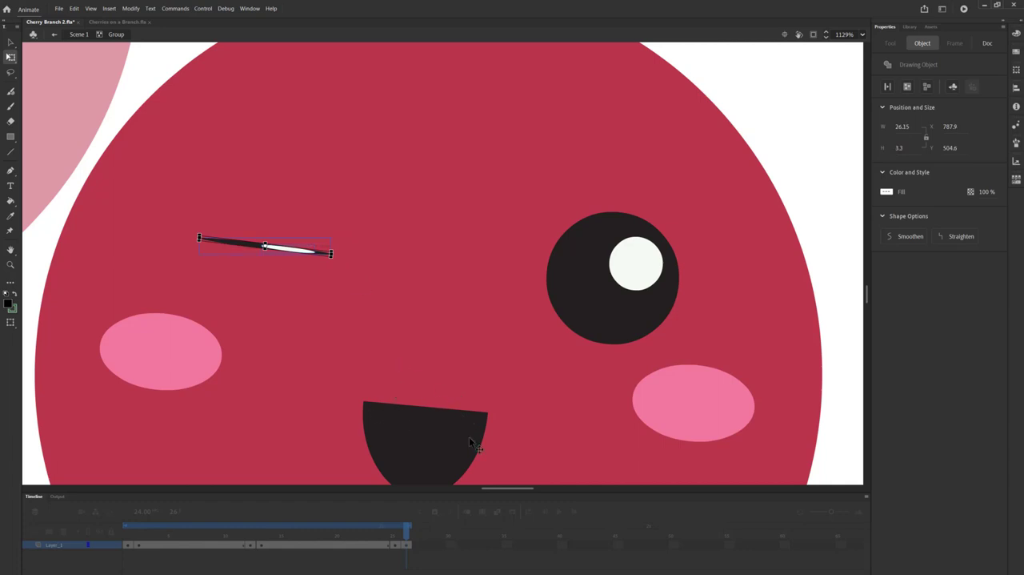
Step: Flatten the black circle of the same cherry's right eye to about 0.8 px high
double_click(599, 316)
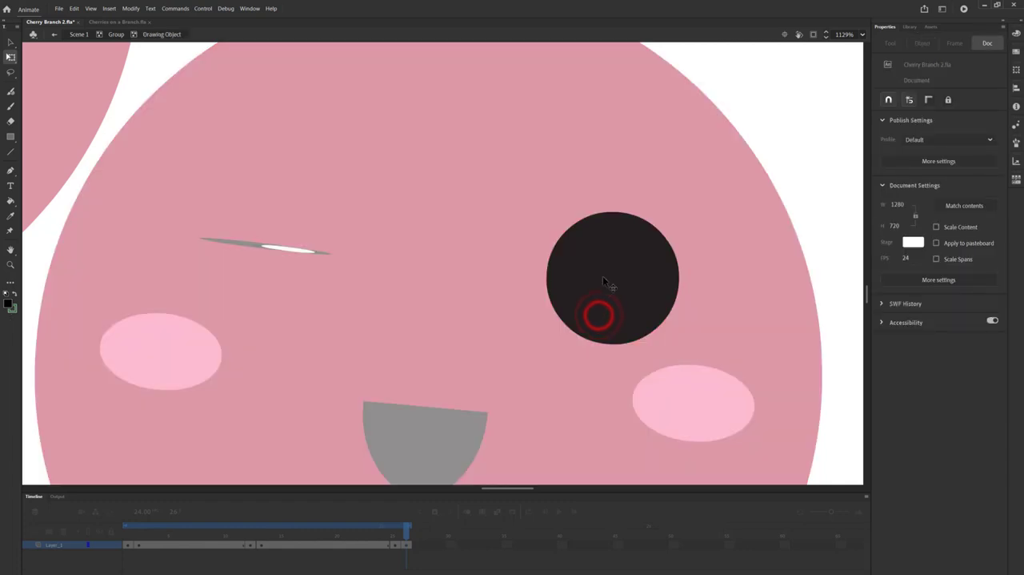
click(603, 275)
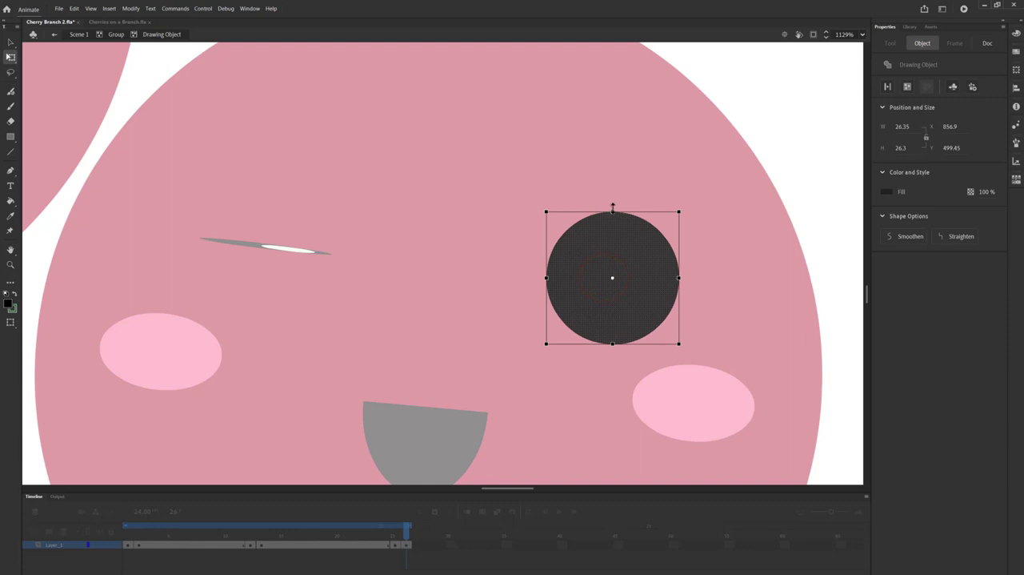
drag(612, 207, 613, 272)
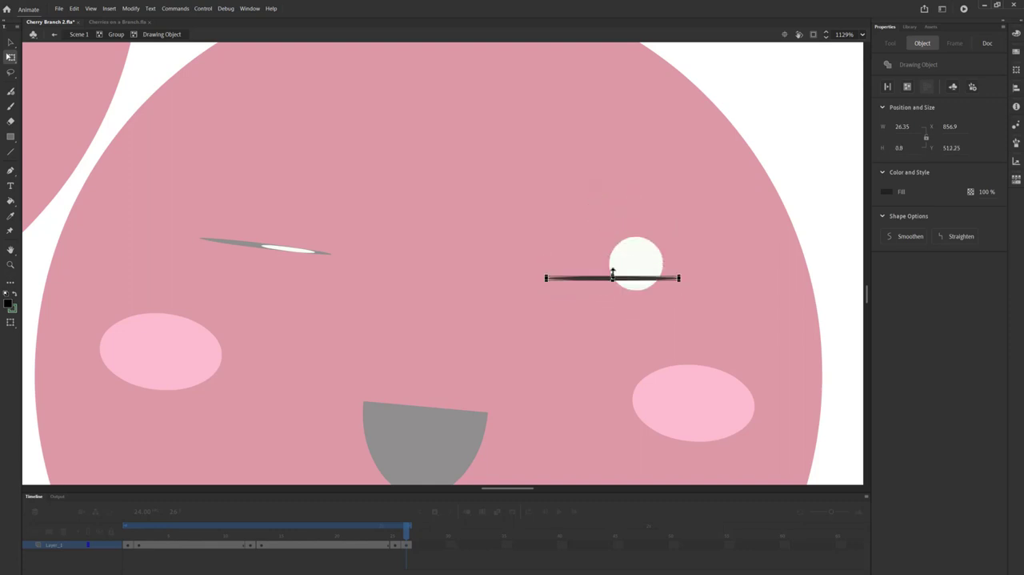
Step: Flatten the right eye's white highlight to a thin sliver and nudge it down onto the flattened black shape
double_click(636, 263)
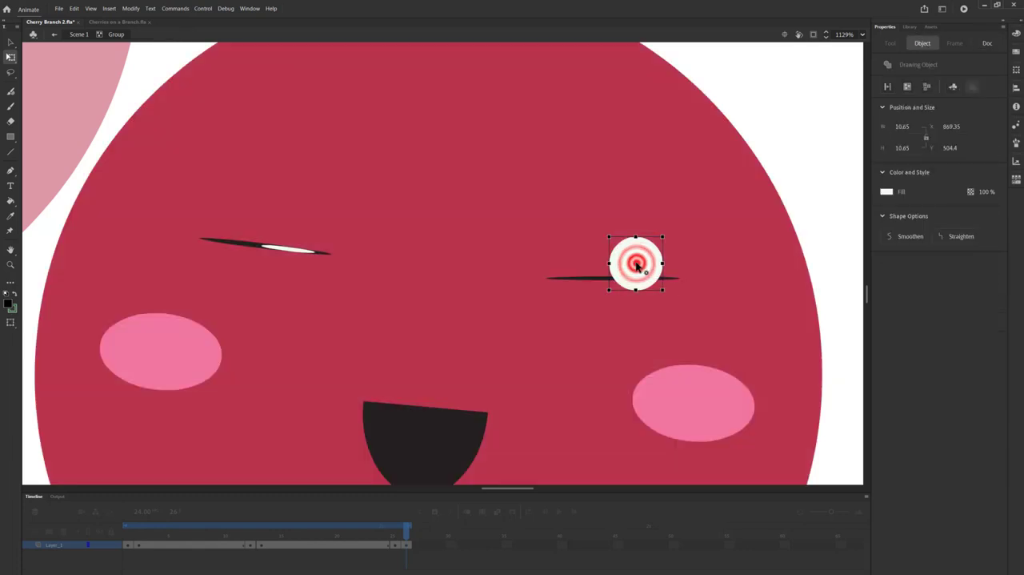
click(637, 239)
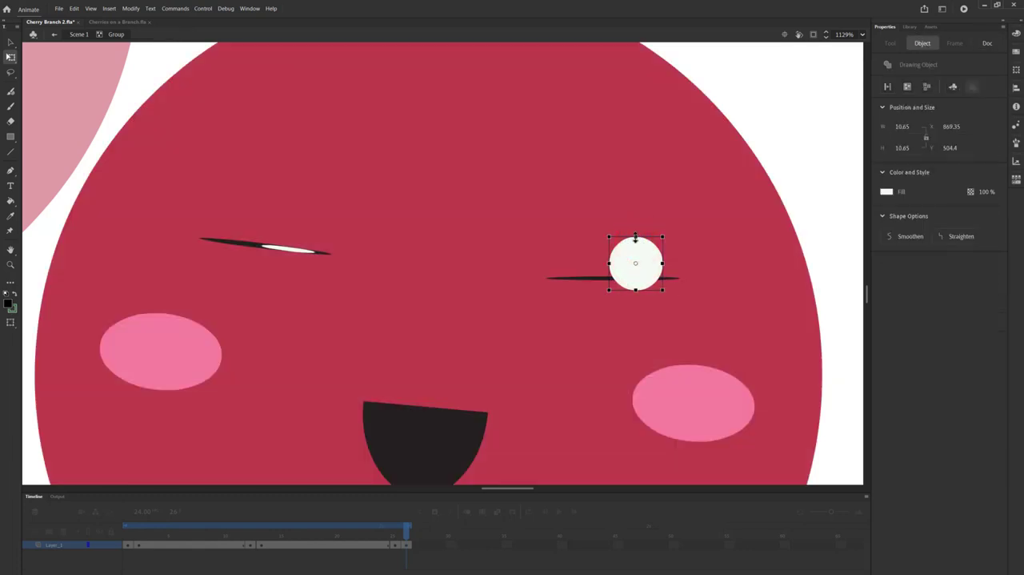
drag(635, 237, 635, 264)
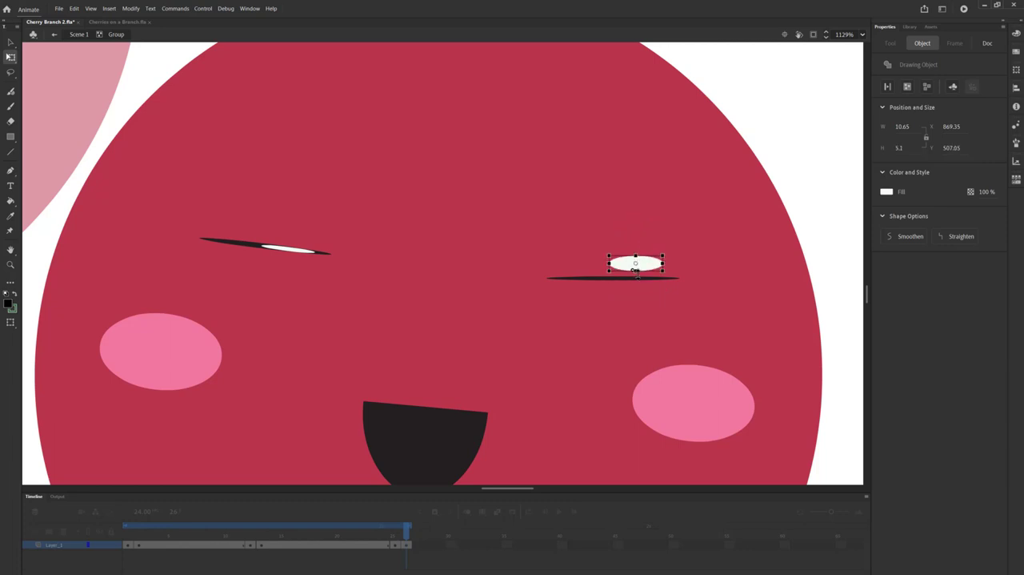
key(Down)
key(Down)
key(Down)
key(Down)
key(Down)
key(Down)
key(Down)
key(Down)
key(Down)
key(Down)
key(Down)
key(Down)
key(Down)
key(Down)
key(Down)
key(Down)
key(Down)
key(Down)
key(Down)
key(Down)
key(Up)
key(Up)
key(Up)
key(Up)
key(Up)
key(Up)
key(Up)
key(Up)
key(Up)
key(Up)
key(Up)
key(Up)
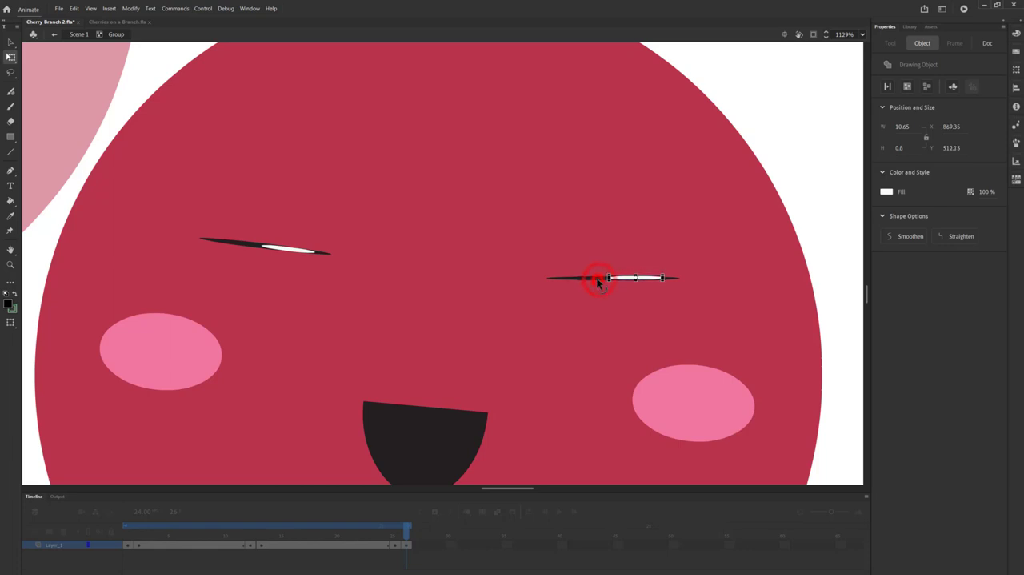
Step: Select both flattened shapes of the right eye together and rotate them slightly clockwise to match the left eye
shift+click(599, 280)
click(689, 285)
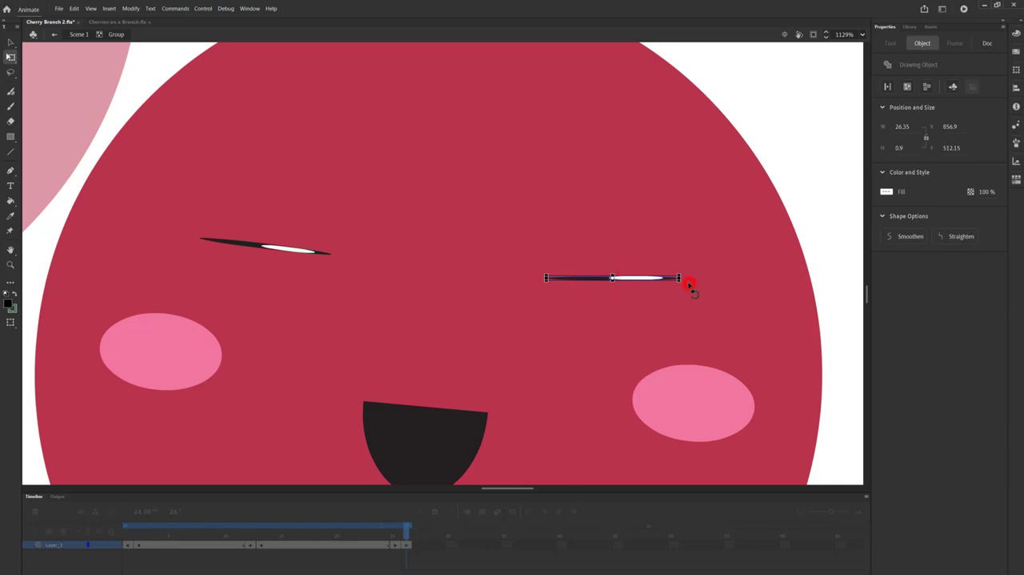
drag(691, 294, 694, 292)
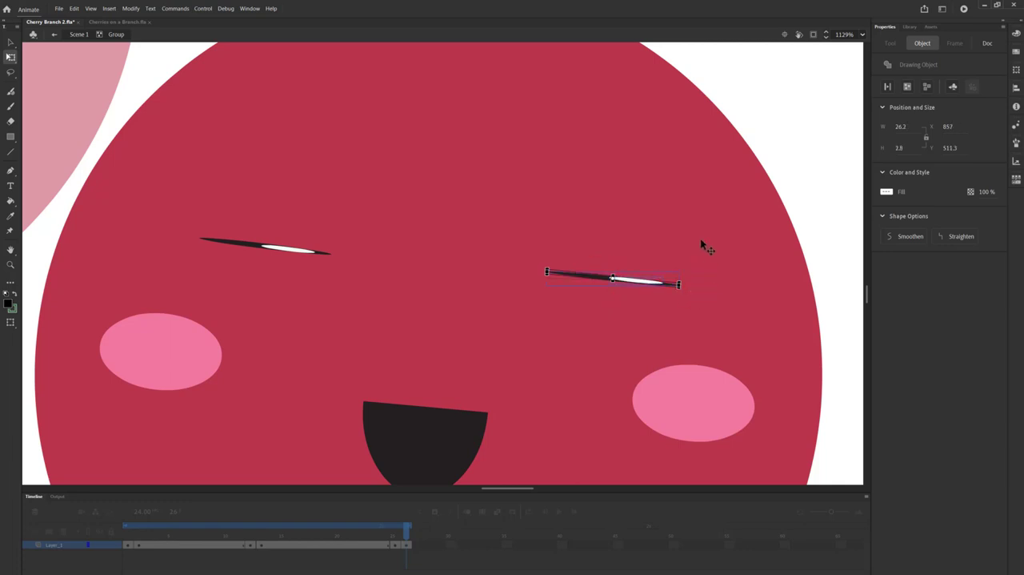
Step: Fit the stage in the window and leave the lowest cherry's group to return to Scene 1
click(860, 35)
click(881, 61)
click(54, 35)
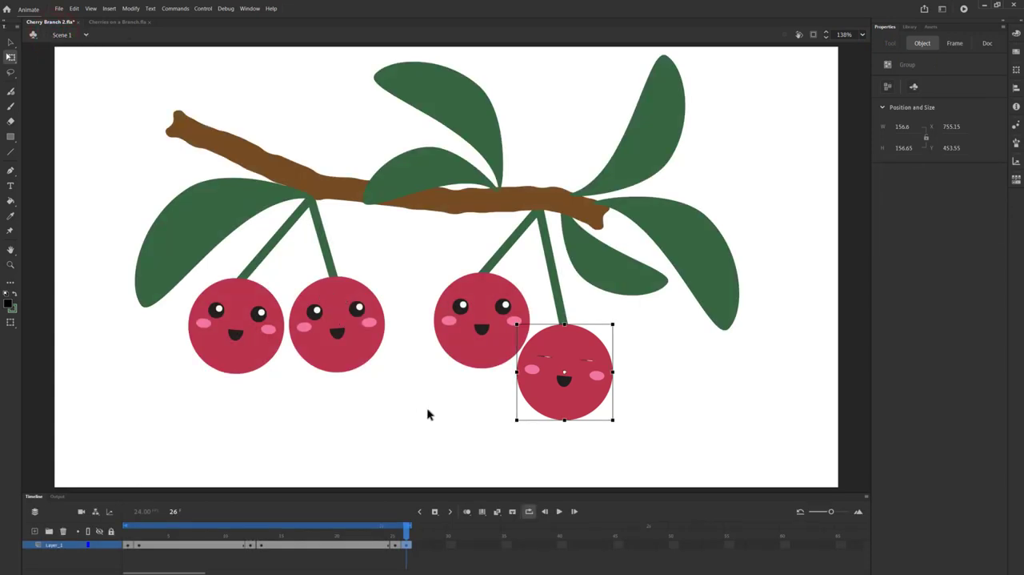
Step: Insert a keyframe at frame 38 of Layer_1 and paste the copied open-eyed frame into frame 39
click(407, 544)
click(542, 548)
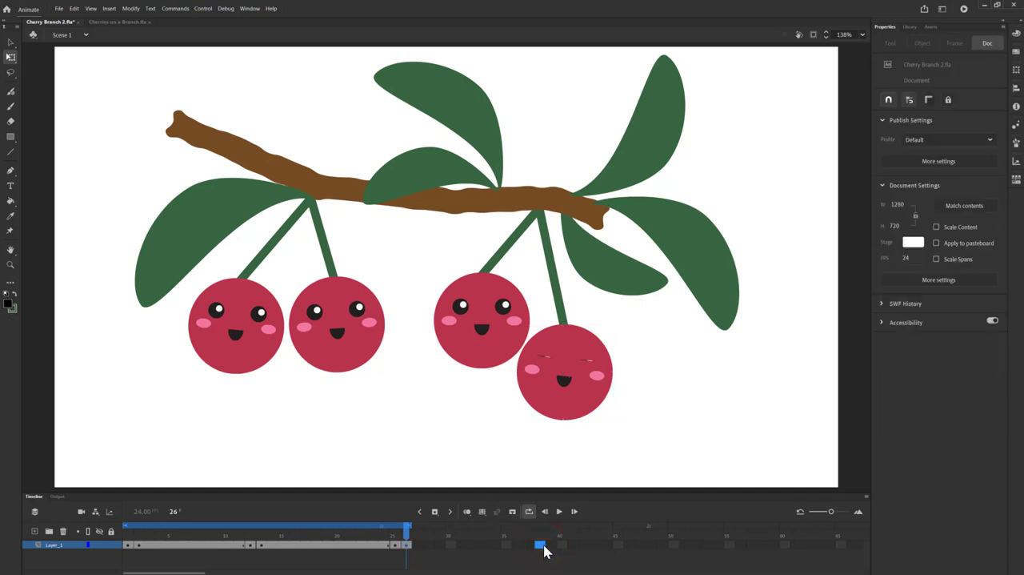
key(F5)
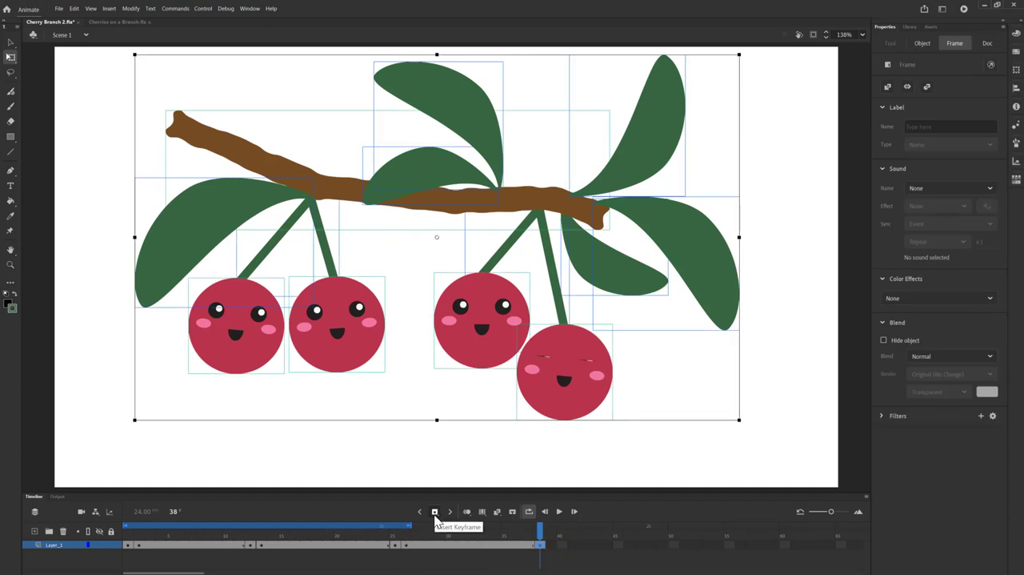
right_click(551, 546)
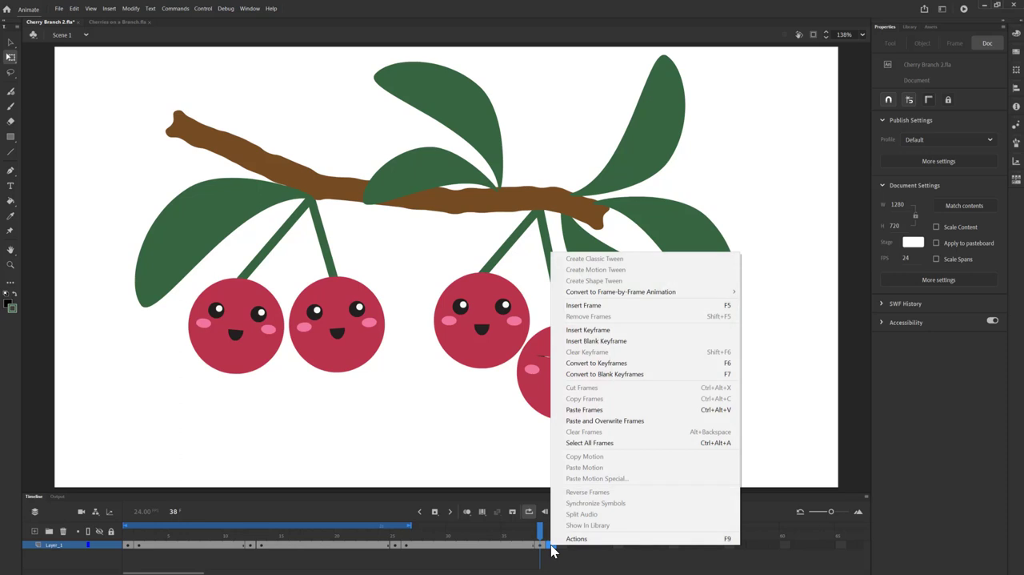
click(584, 410)
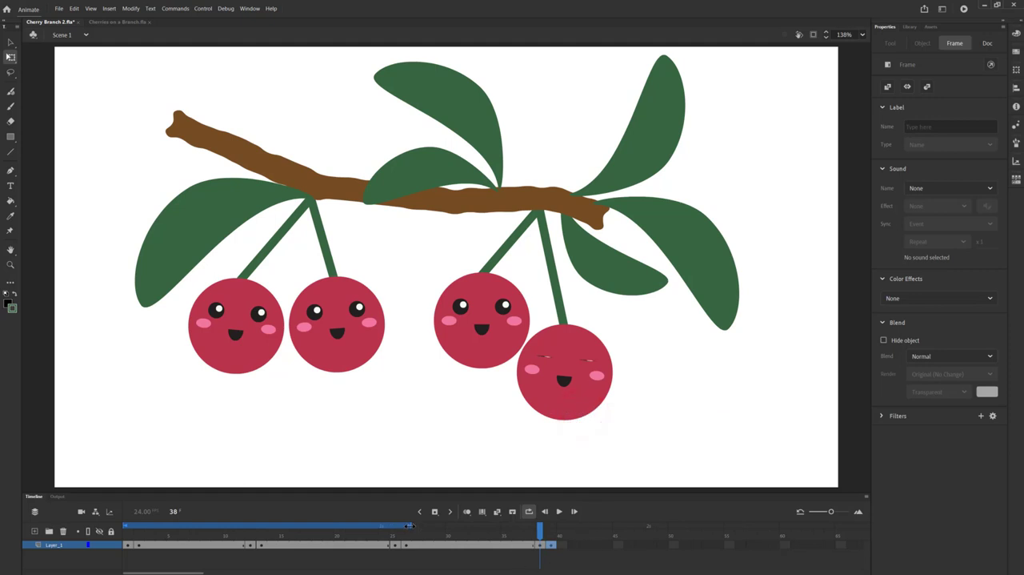
Step: Extend the loop range to frame 39 and play the animation to preview the lowest cherry's blink
drag(410, 526, 568, 517)
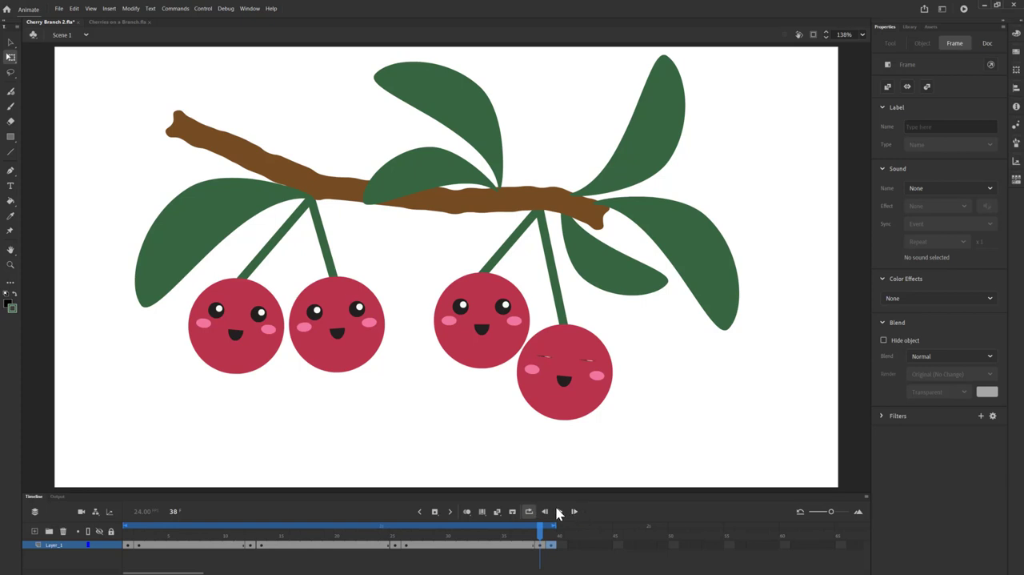
click(558, 511)
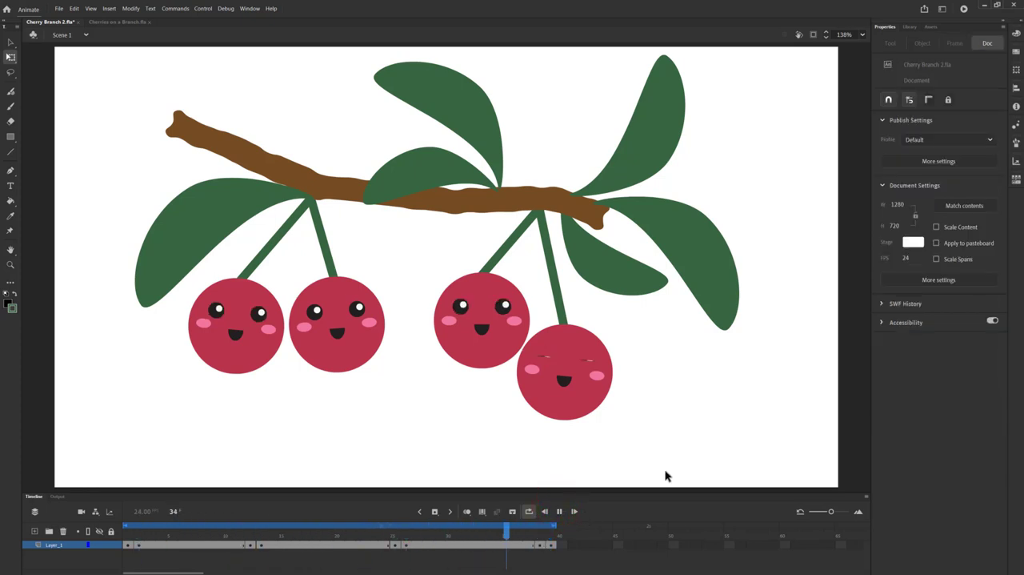
Step: At frame 39, flatten the black circle of the second cherry's left eye into a thin horizontal line
click(560, 511)
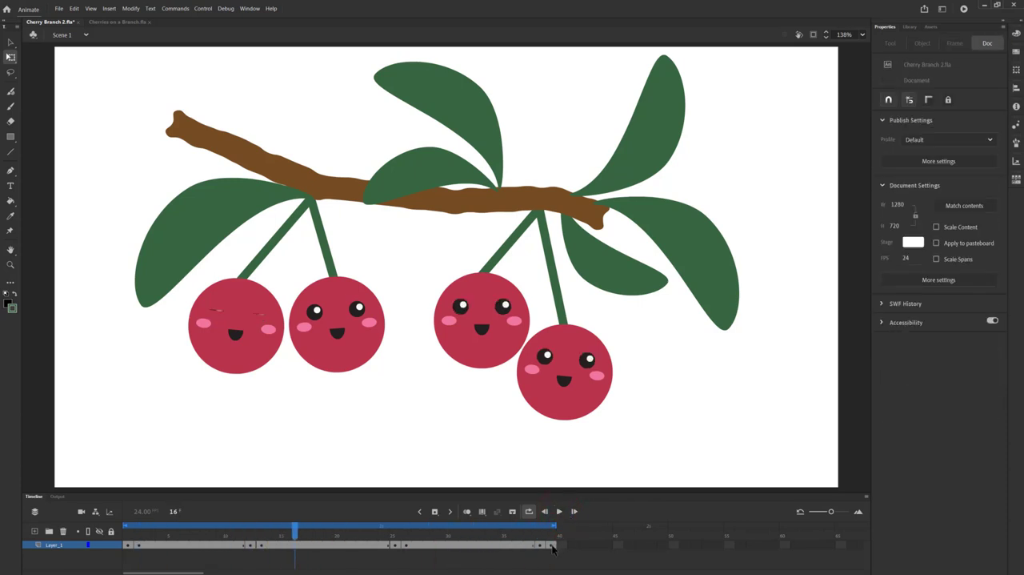
click(552, 545)
click(552, 545)
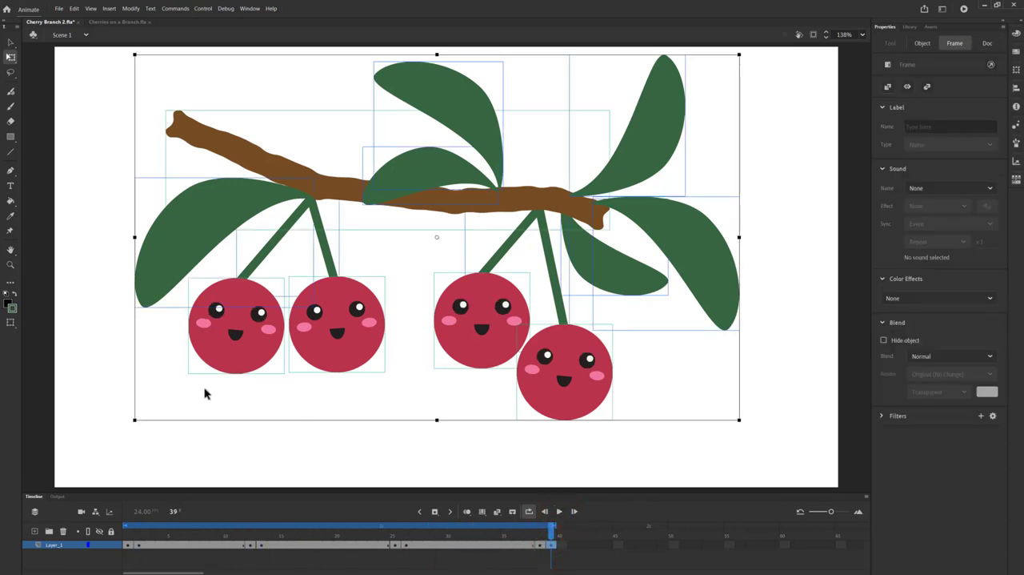
click(10, 265)
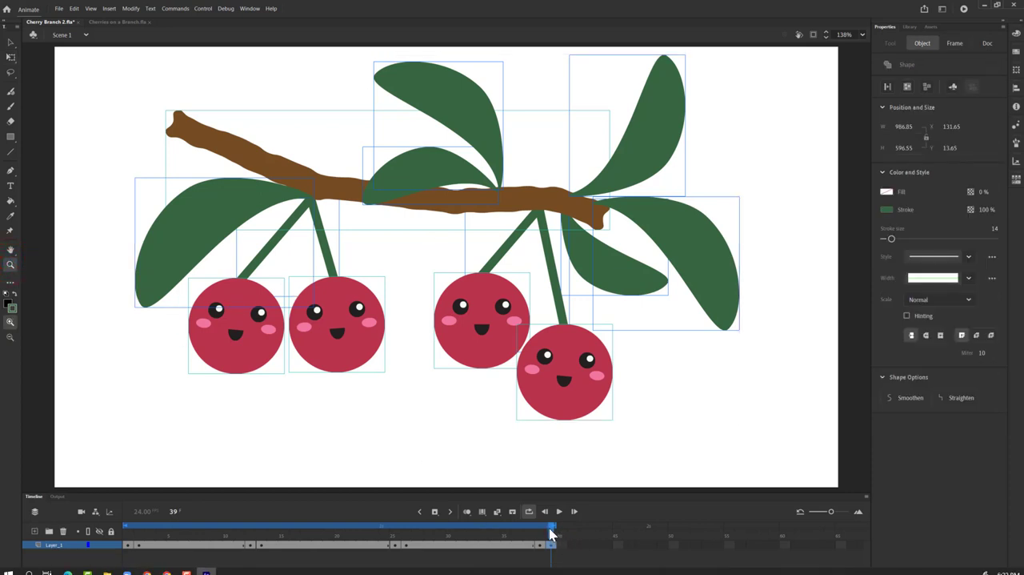
drag(549, 527, 645, 547)
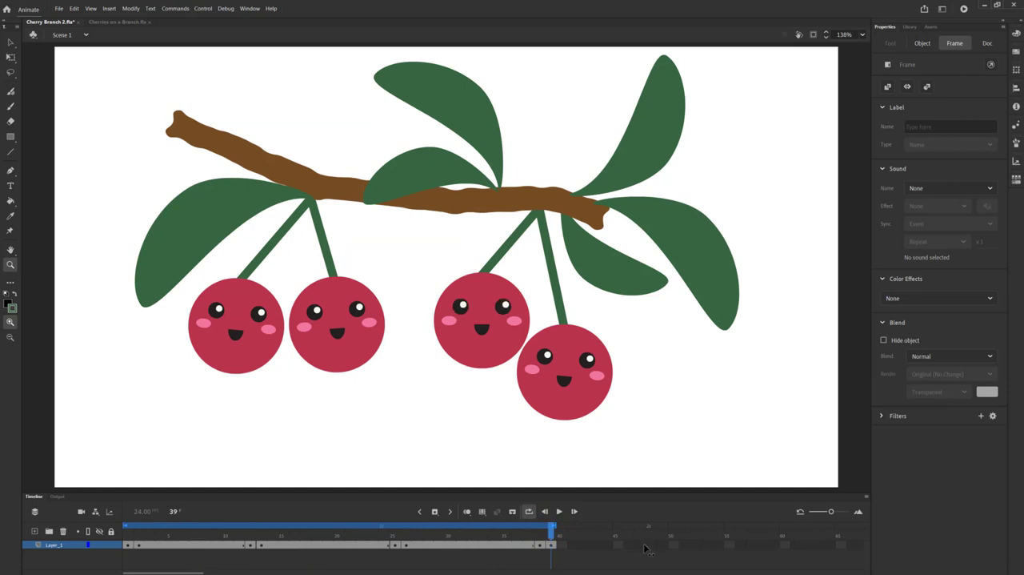
drag(287, 290, 387, 343)
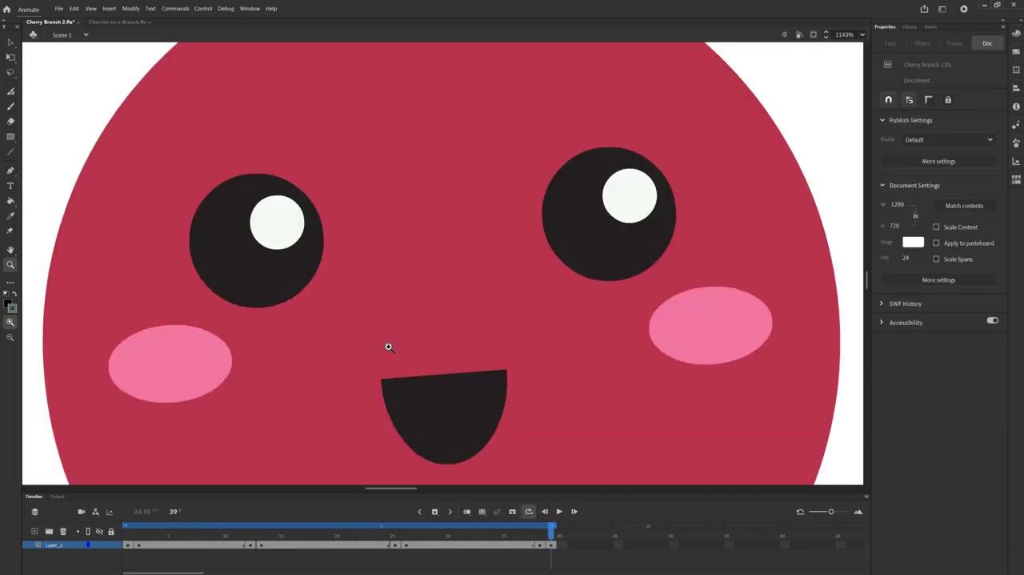
click(11, 58)
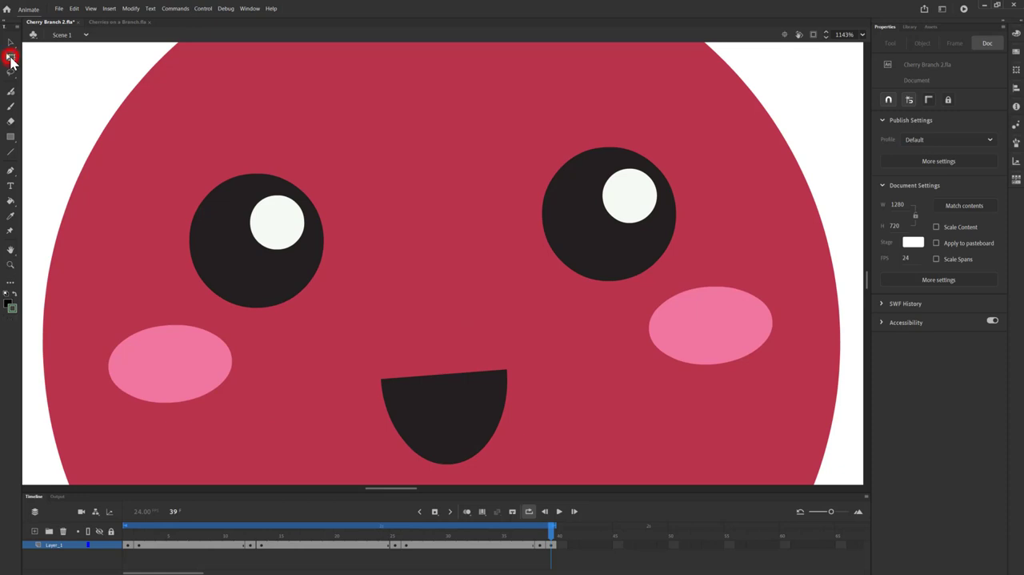
click(244, 264)
double_click(244, 264)
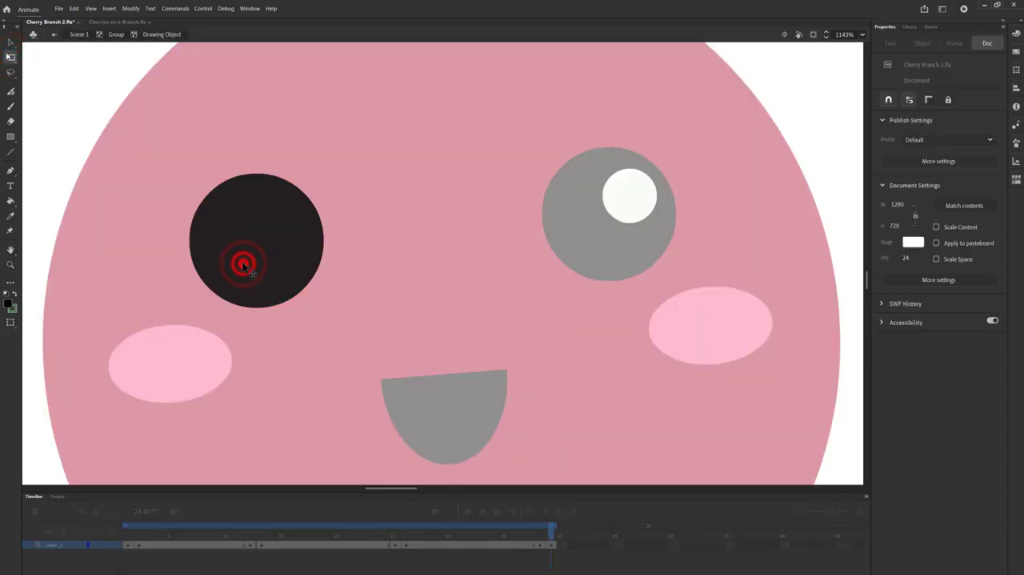
drag(256, 169, 270, 235)
Step: Flatten the white highlight of the left eye into a thin line and move it down onto the black line
click(276, 222)
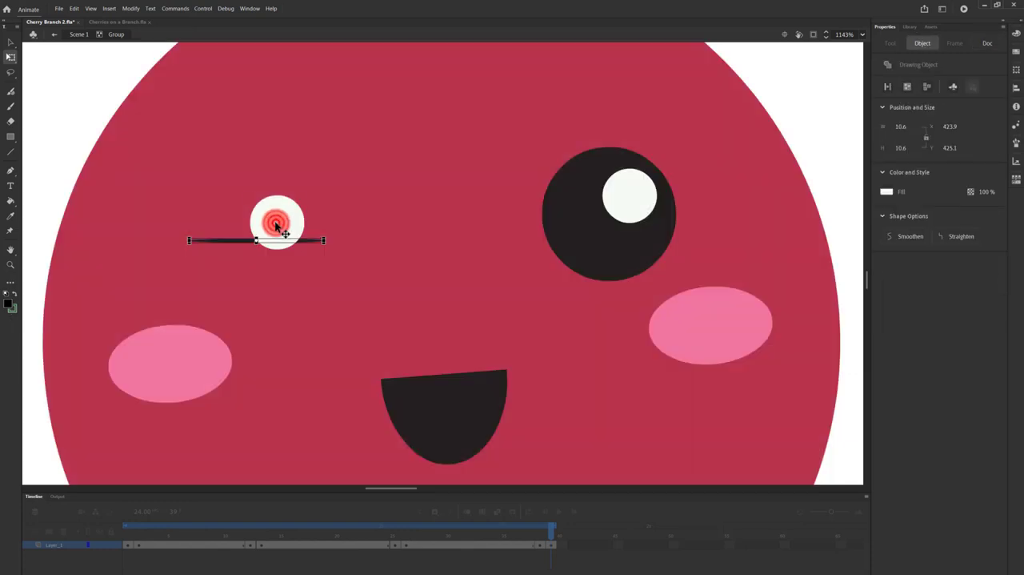
drag(277, 196, 296, 222)
key(Down)
key(Down)
key(Down)
key(Down)
key(Down)
key(Down)
key(Down)
key(Down)
key(Down)
key(Down)
key(Down)
key(Down)
key(Down)
key(Down)
key(Down)
key(Down)
key(Down)
key(Down)
key(Down)
key(Down)
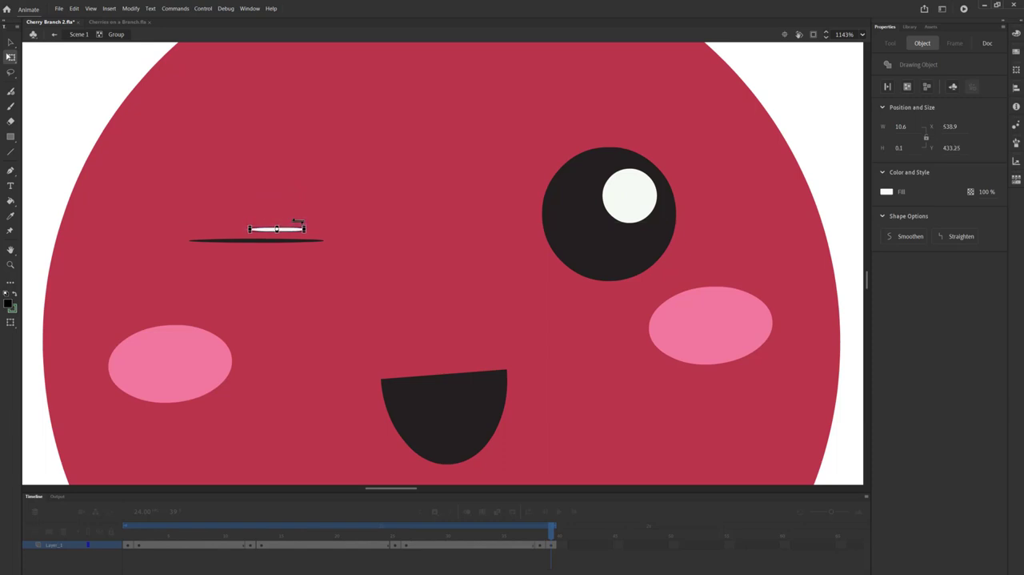
key(Down)
key(Down)
key(Down)
key(Down)
key(Down)
key(Down)
key(Down)
key(Down)
key(Down)
key(Down)
Step: Select both flattened shapes of the left eye together and rotate them slightly counterclockwise
shift+click(238, 240)
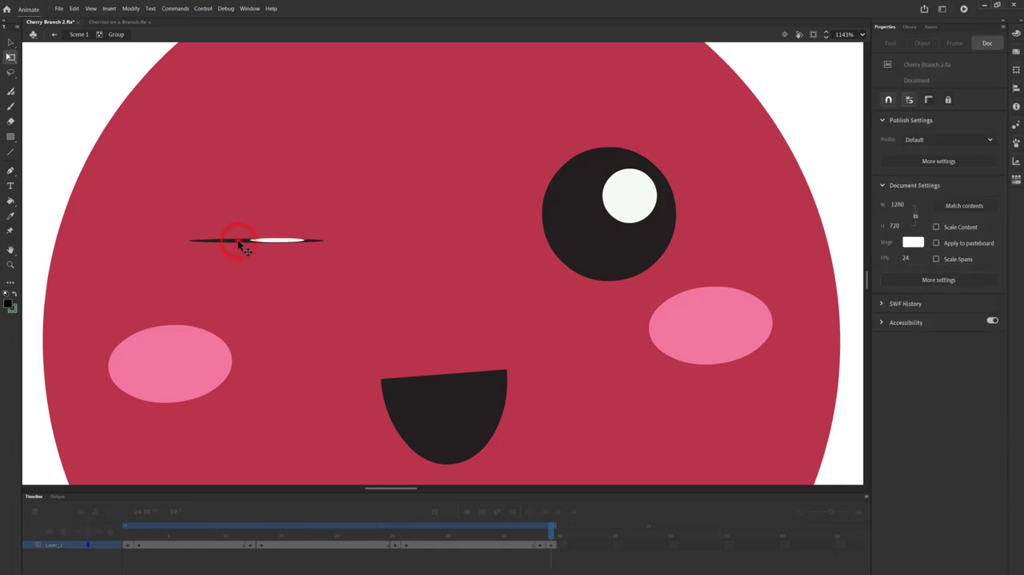
shift+click(237, 241)
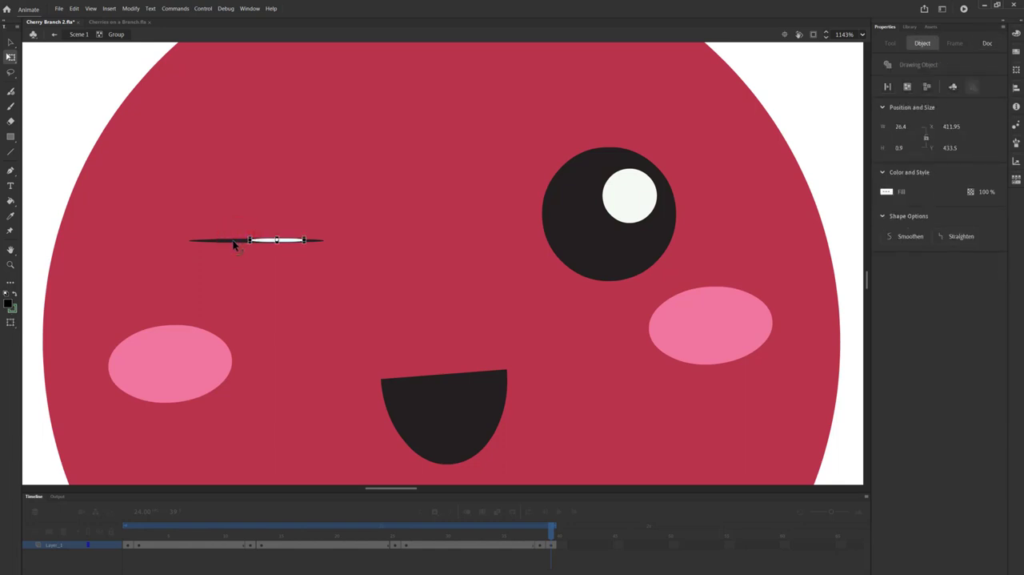
shift+click(233, 243)
drag(331, 233, 333, 229)
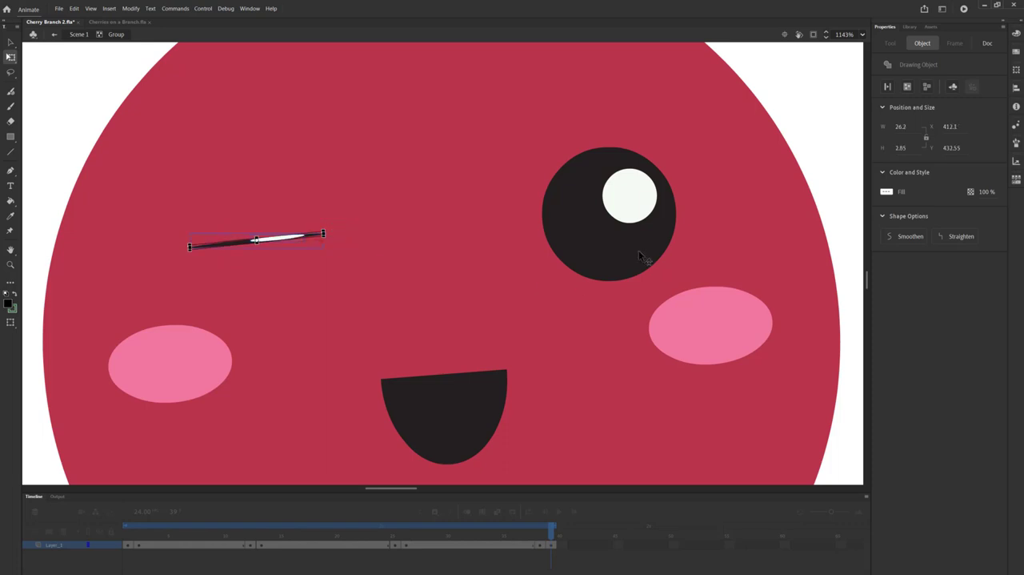
Step: Flatten the black circle of the same cherry's right eye into a thin horizontal line
double_click(613, 244)
click(614, 238)
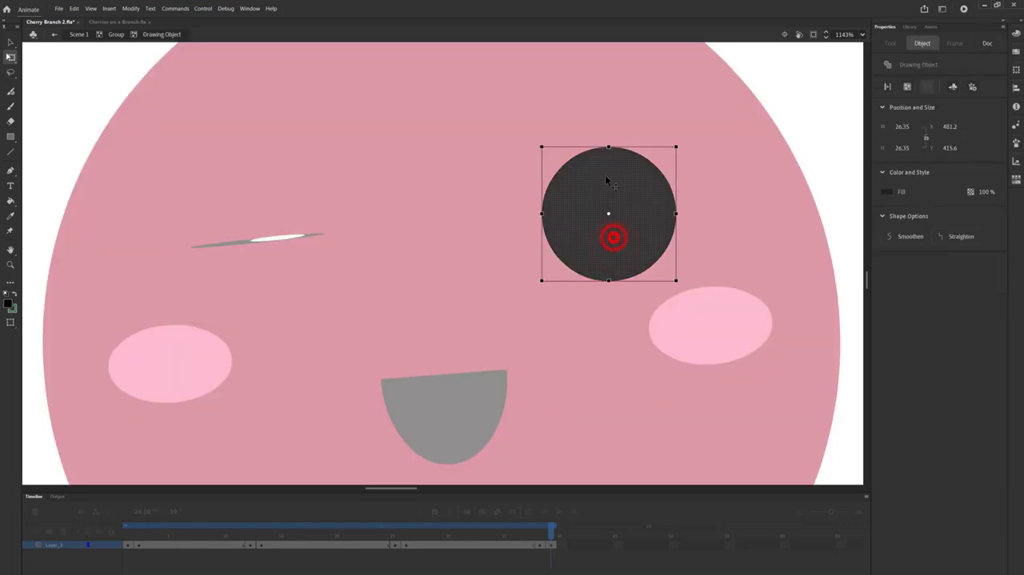
drag(608, 147, 629, 200)
Step: Flatten the right eye's white highlight into a thin line and move it down onto the flattened black shape
double_click(629, 199)
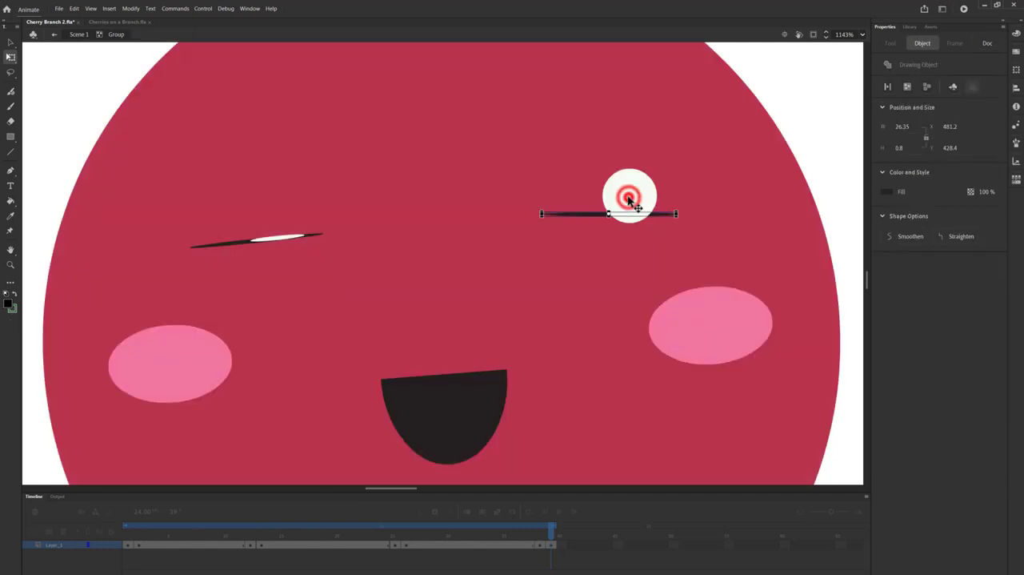
double_click(629, 188)
click(628, 186)
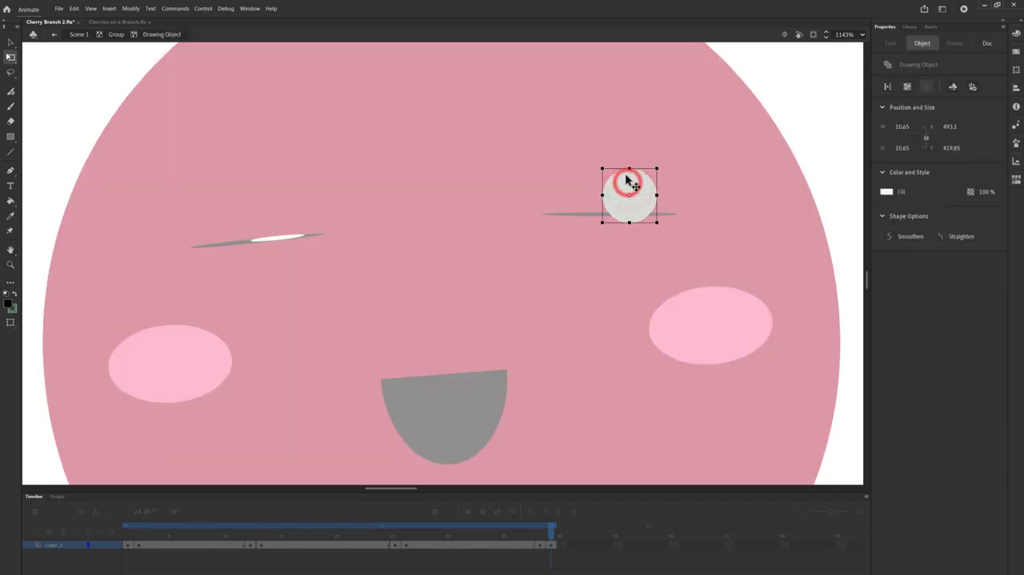
drag(628, 167, 630, 195)
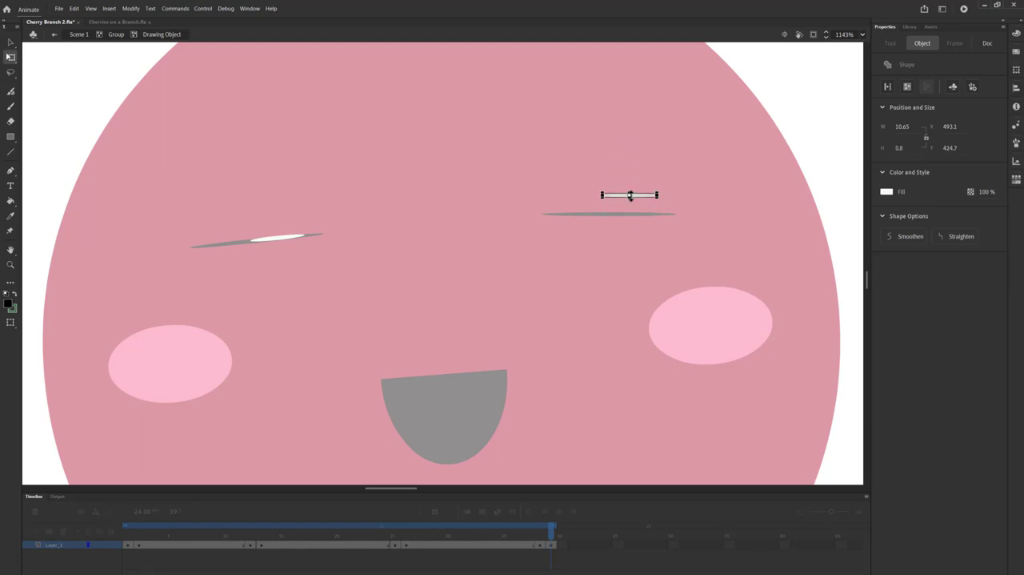
key(Down)
key(Down)
key(Down)
key(Down)
key(Down)
key(Down)
key(Down)
key(Down)
key(Down)
key(Down)
key(Down)
key(Down)
key(Down)
key(Down)
key(Down)
key(Down)
key(Down)
key(Down)
key(Down)
key(Down)
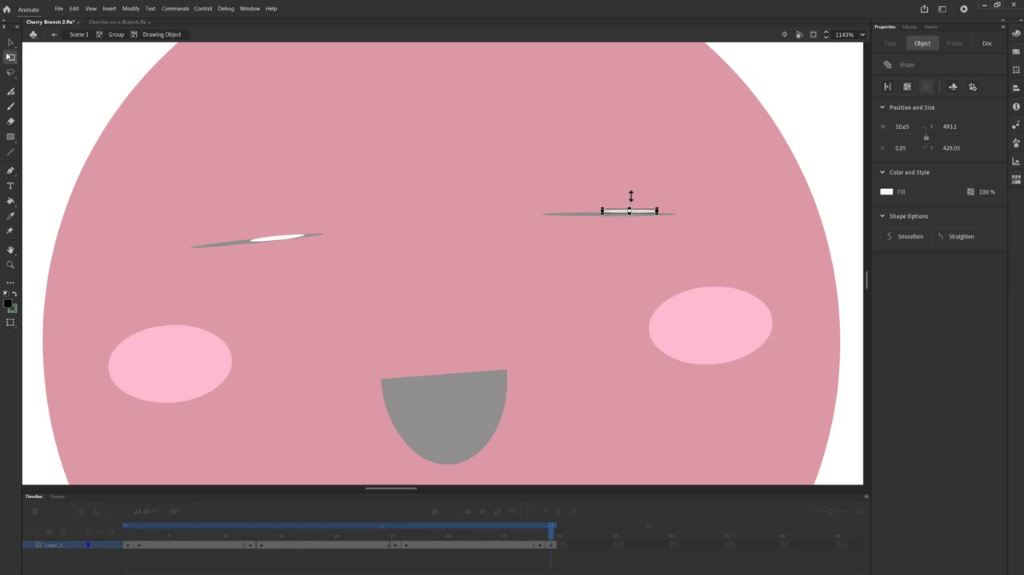
key(Down)
key(Down)
Step: Select both flattened shapes of the right eye together and rotate them slightly counterclockwise to match the left eye
click(587, 214)
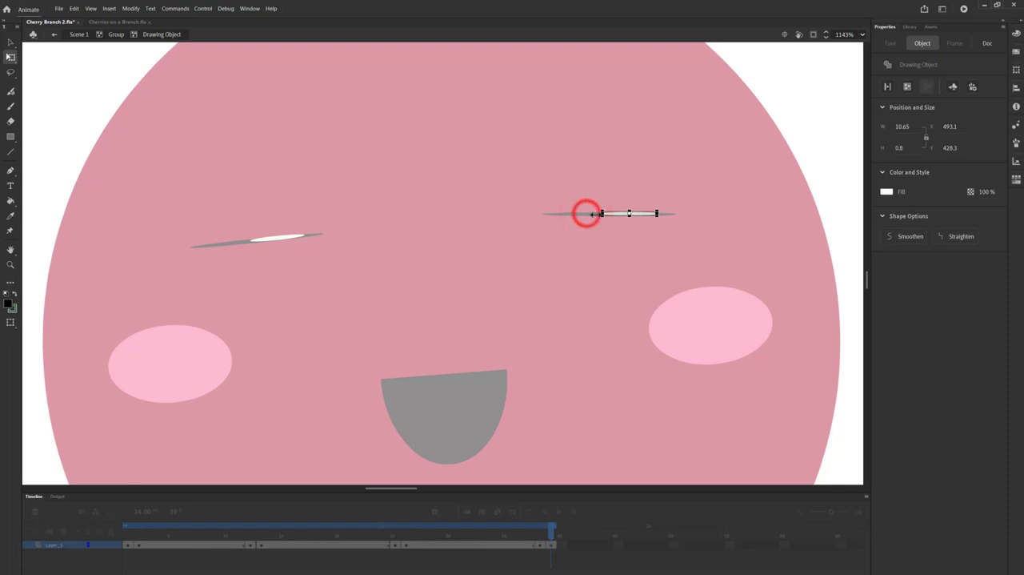
double_click(590, 216)
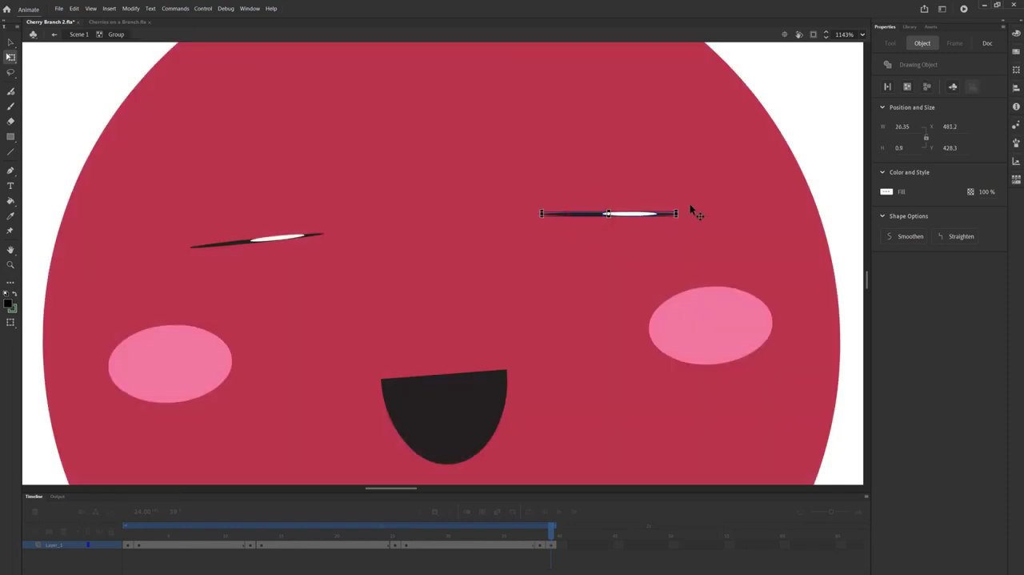
drag(682, 207, 687, 201)
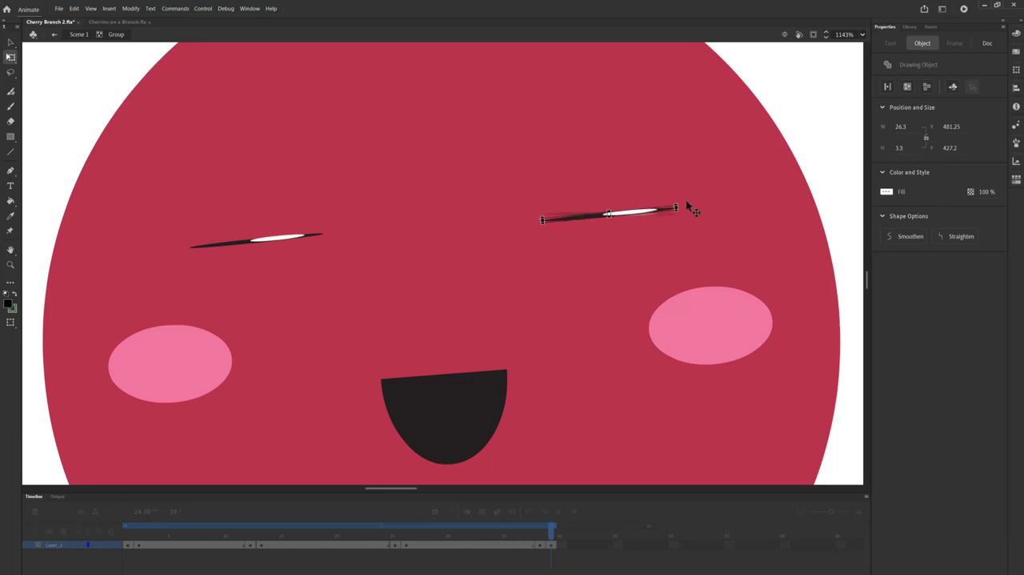
Step: Fit the stage in the window and leave the second cherry's group to return to Scene 1
click(862, 35)
click(859, 46)
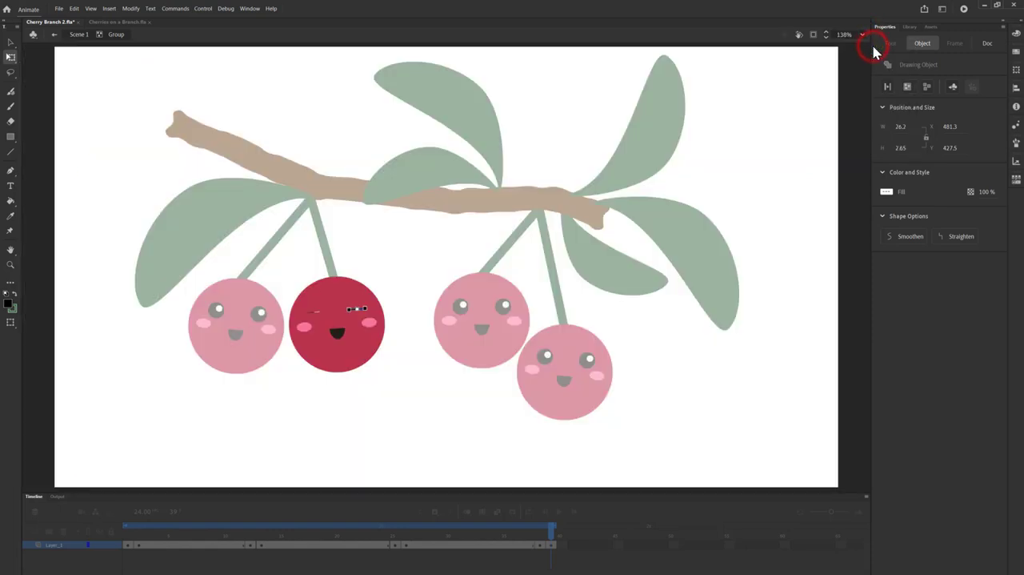
click(54, 34)
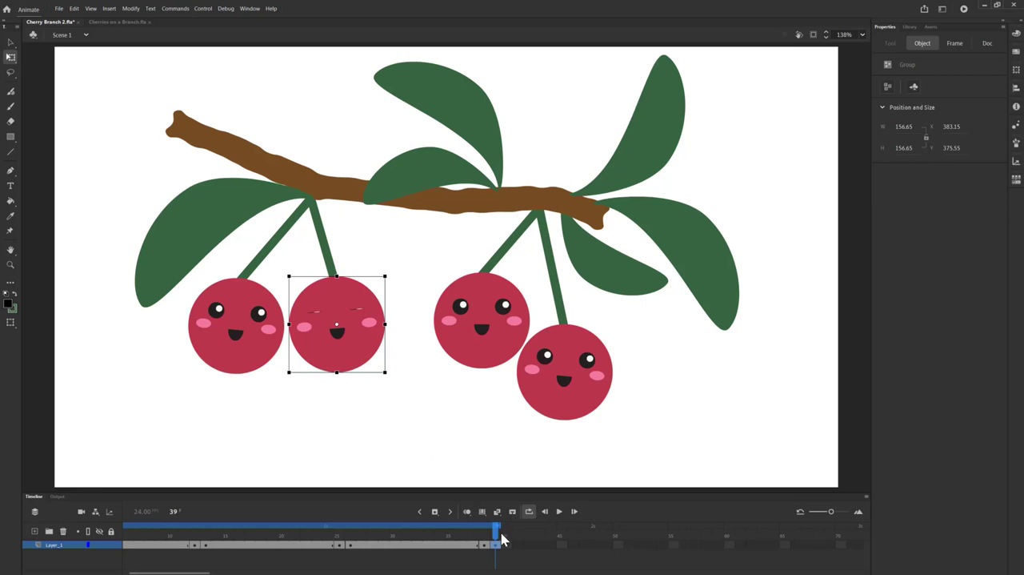
Step: Insert a keyframe at frame 51 of Layer_1 and paste the copied open-eyed frame into frame 52
mouse_move(519, 565)
click(631, 548)
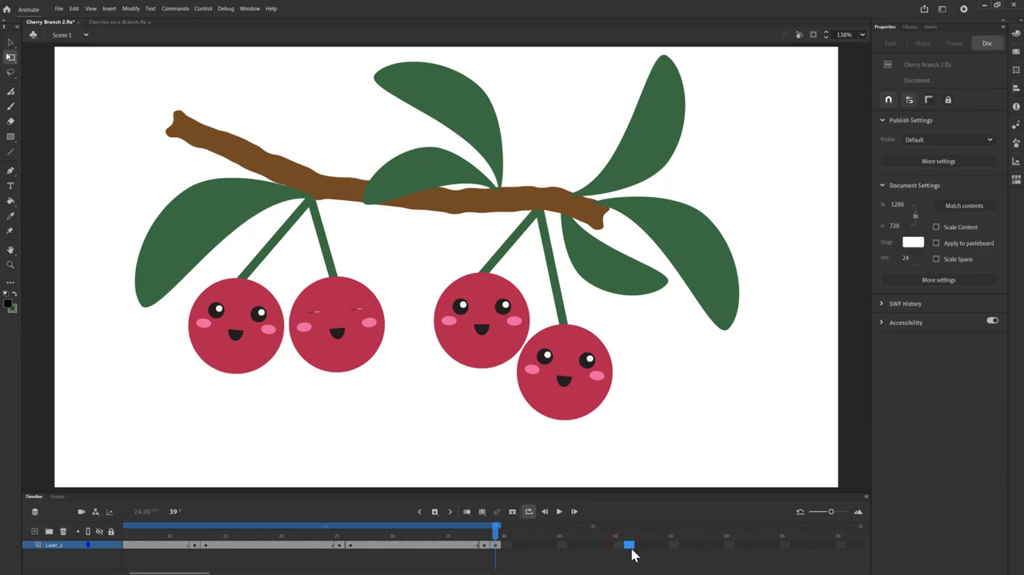
key(F6)
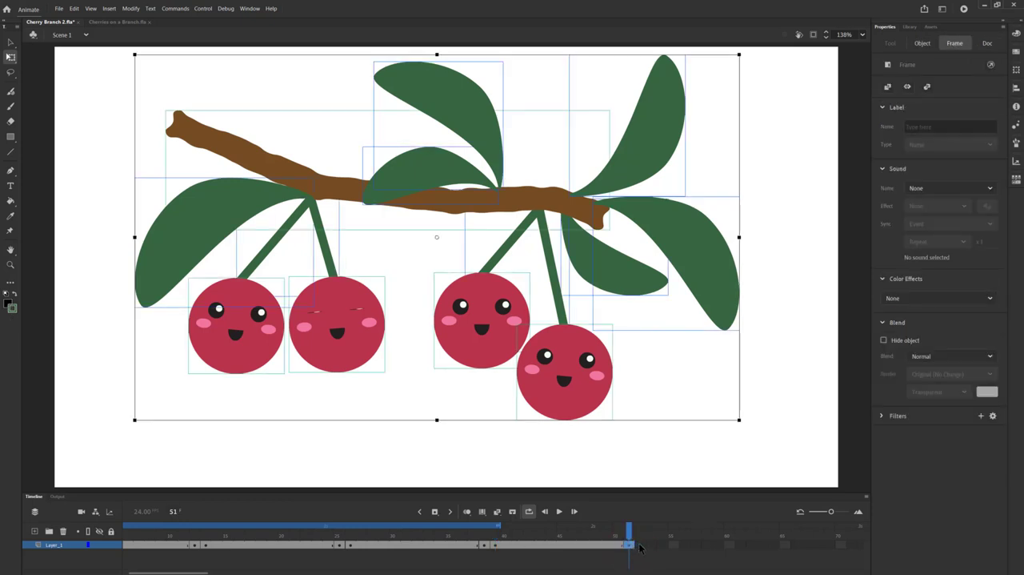
click(641, 547)
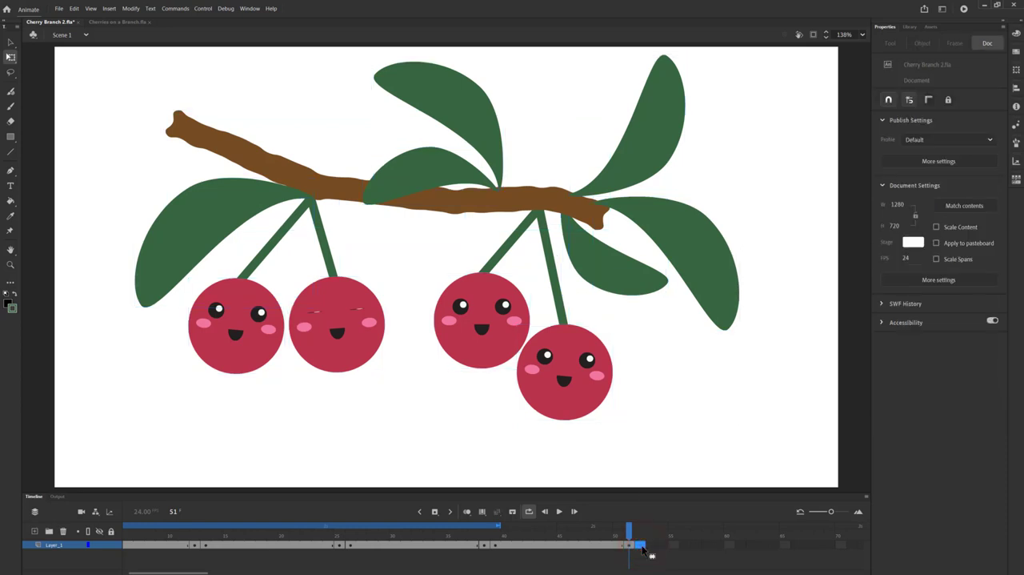
right_click(643, 549)
click(693, 411)
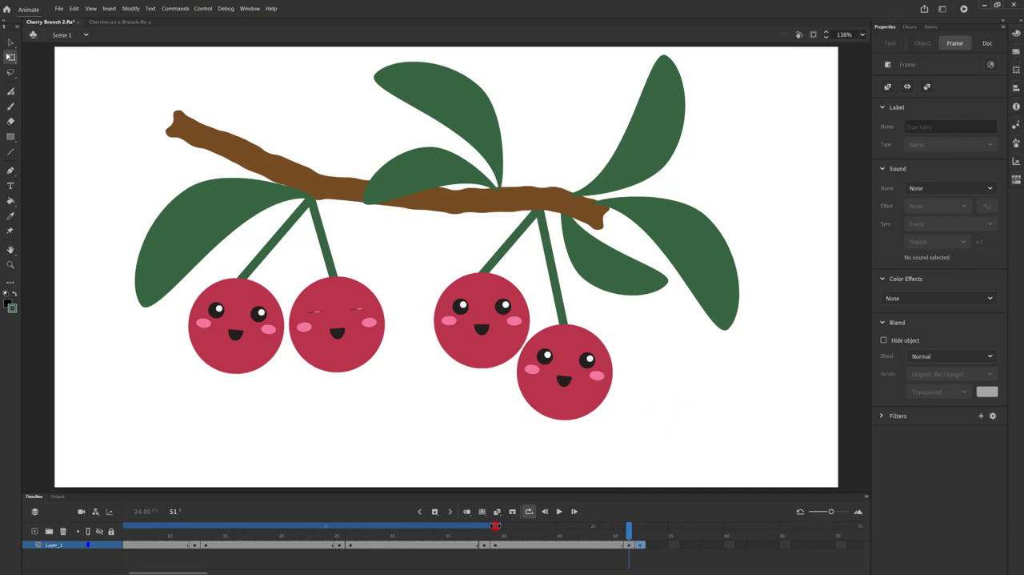
Step: Extend the loop range to frame 52 and play the animation to preview all four cherries' blinks
drag(495, 526, 637, 526)
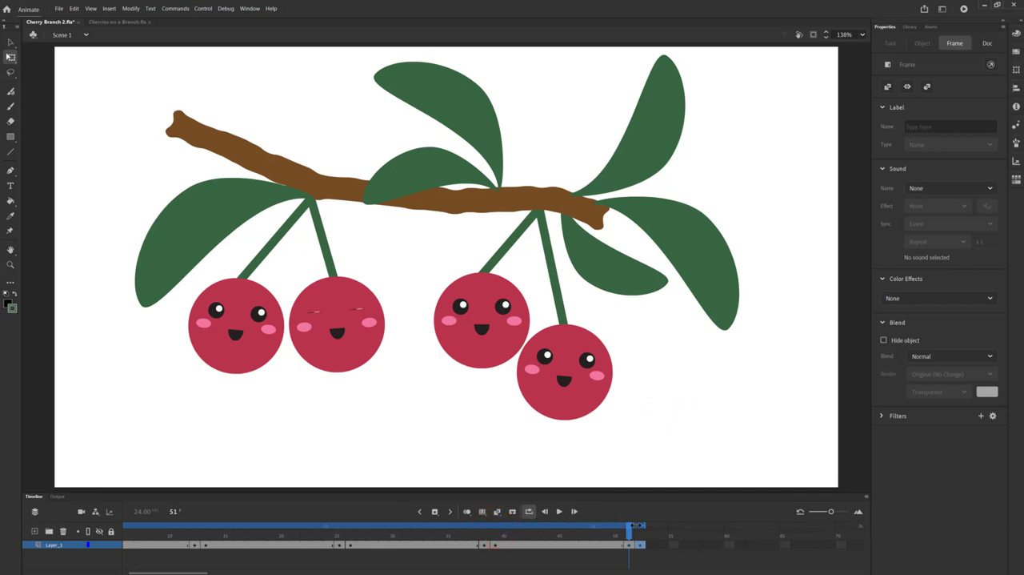
click(560, 512)
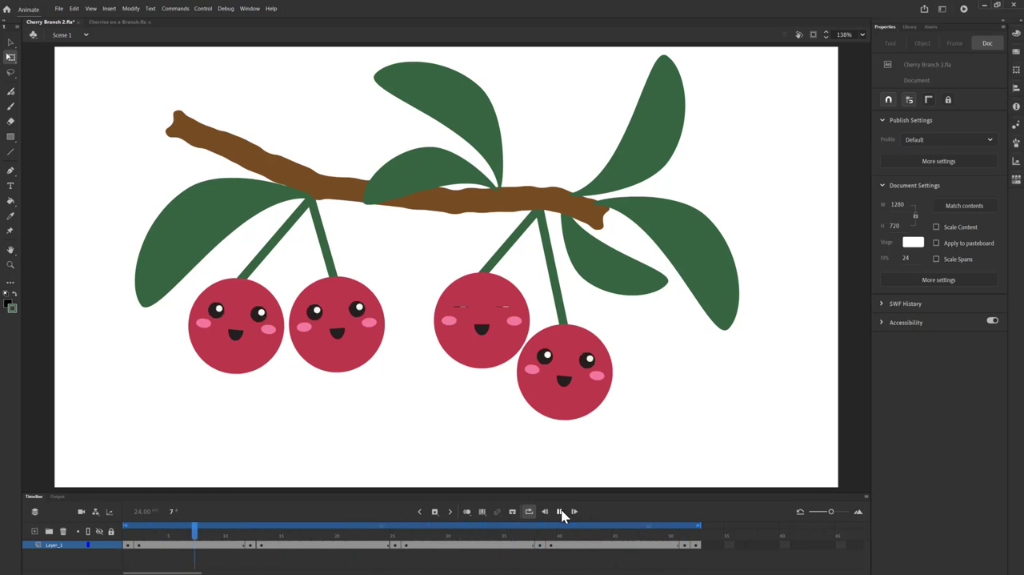
click(560, 511)
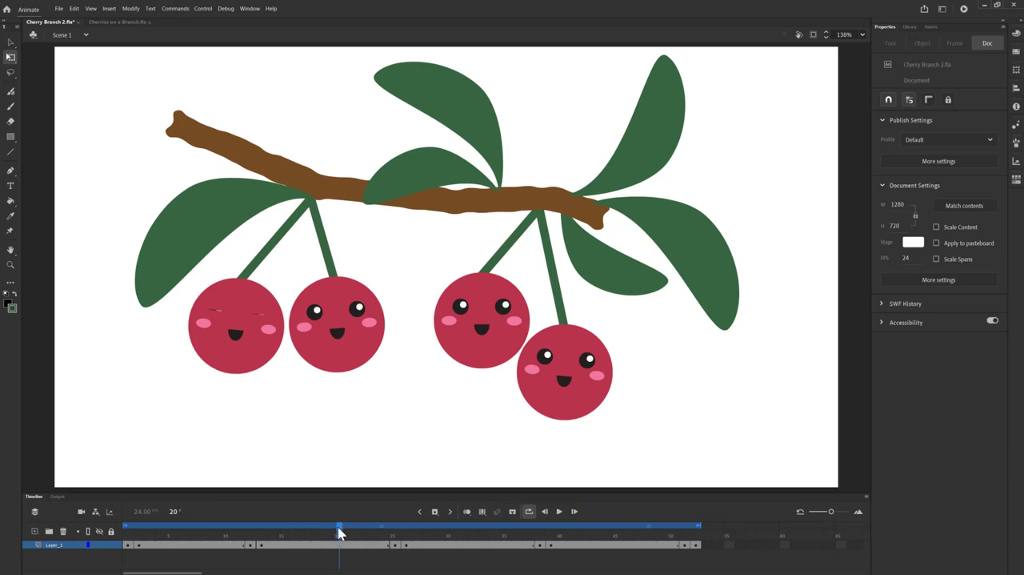
Step: At frame 7, move the leftmost leaf's transformation point to its stem end and rotate the leaf slightly counterclockwise
drag(340, 528, 186, 521)
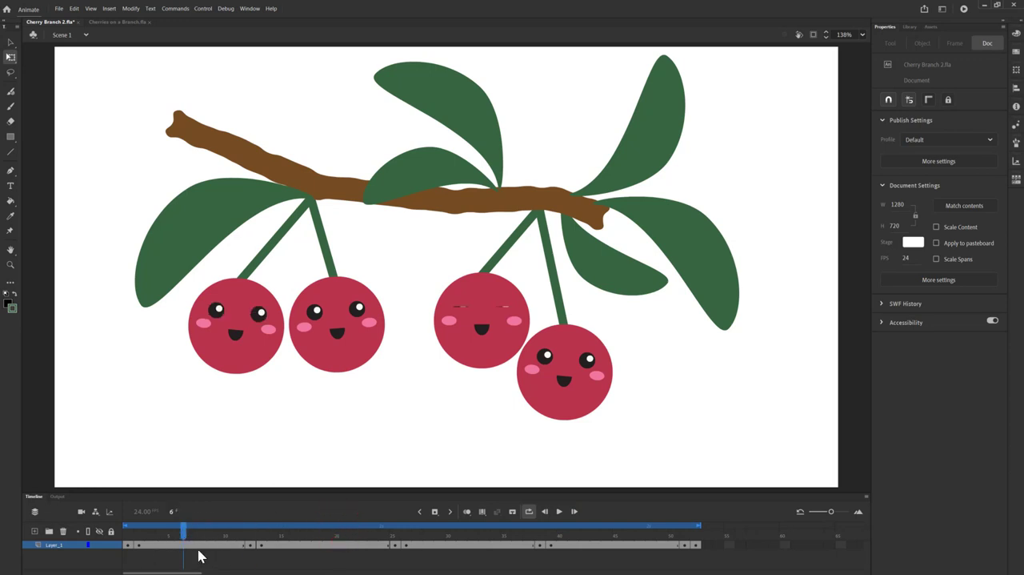
click(194, 548)
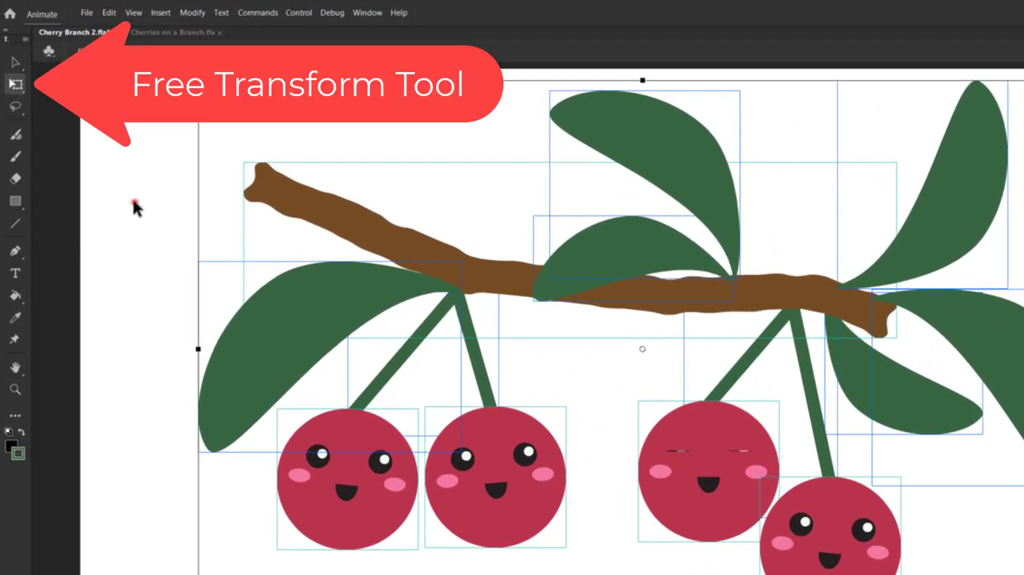
click(134, 207)
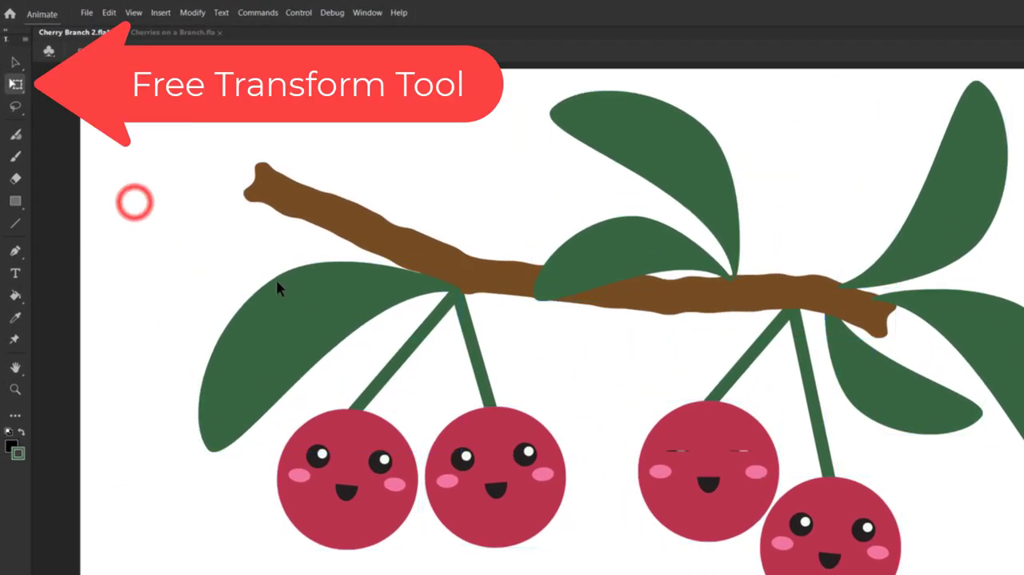
click(296, 326)
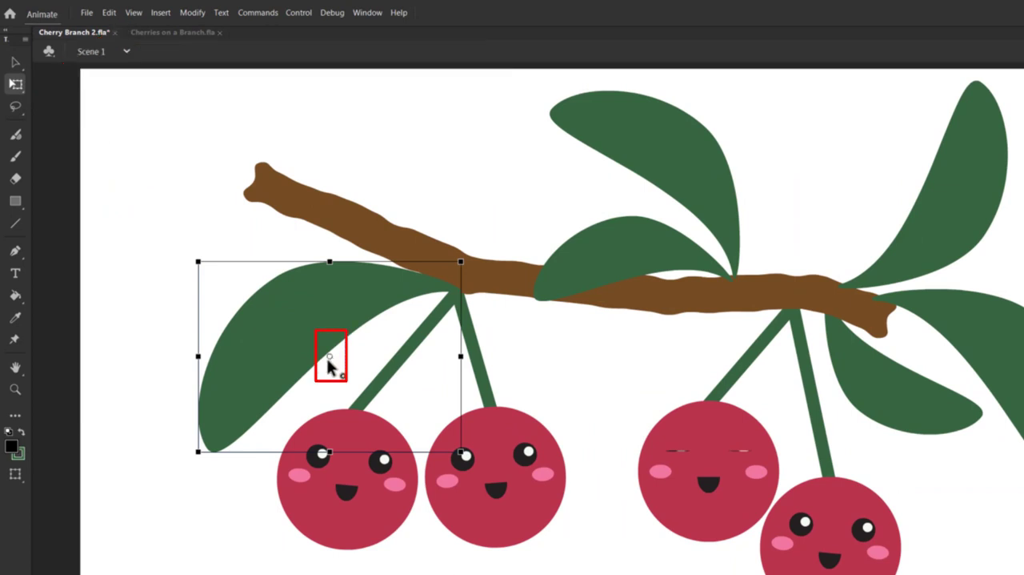
drag(329, 356, 457, 294)
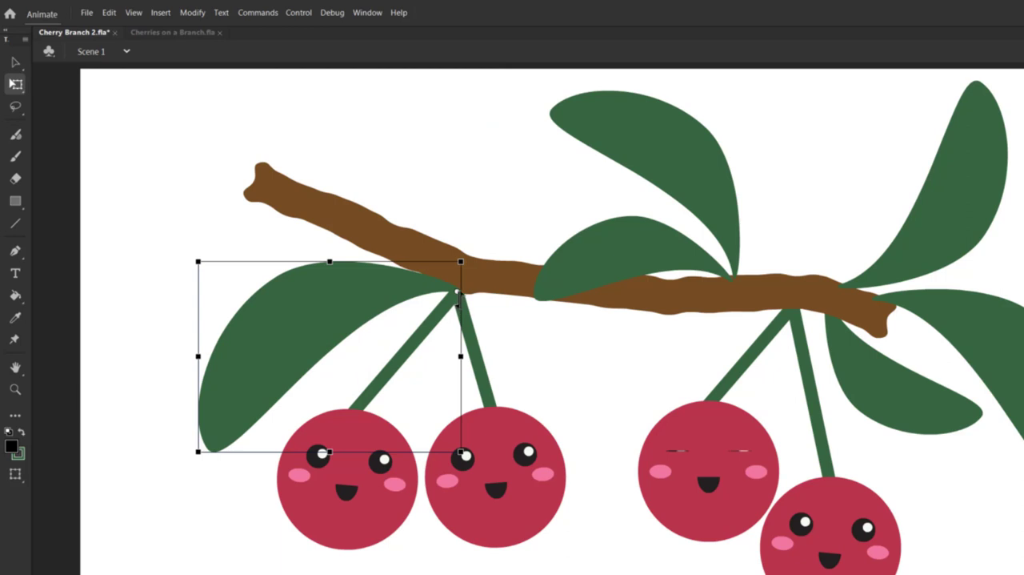
click(188, 468)
drag(192, 468, 190, 470)
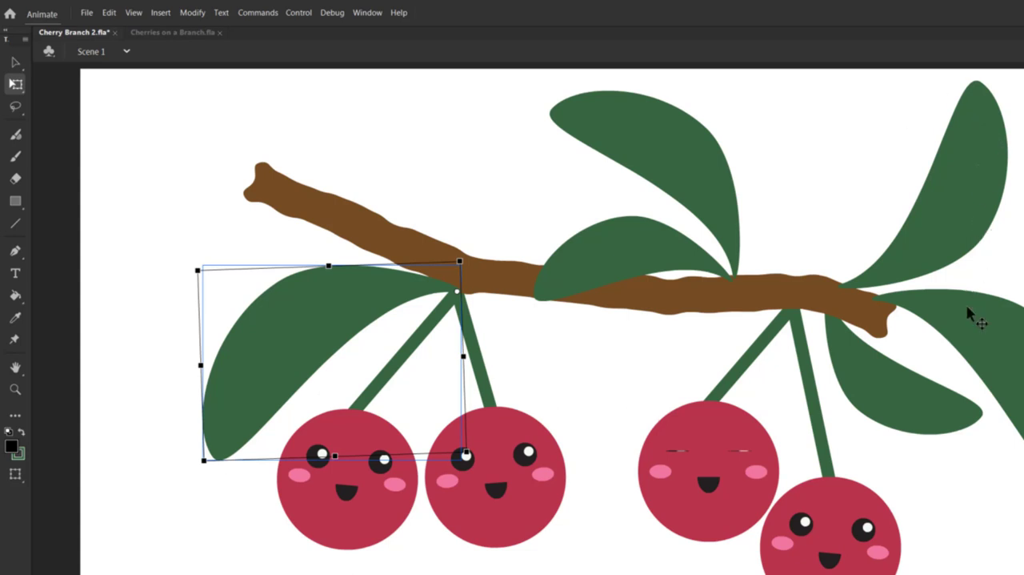
Step: At frame 7, rotate the upper-right leaf slightly counterclockwise around its stem end and play the animation to preview the sway
click(957, 154)
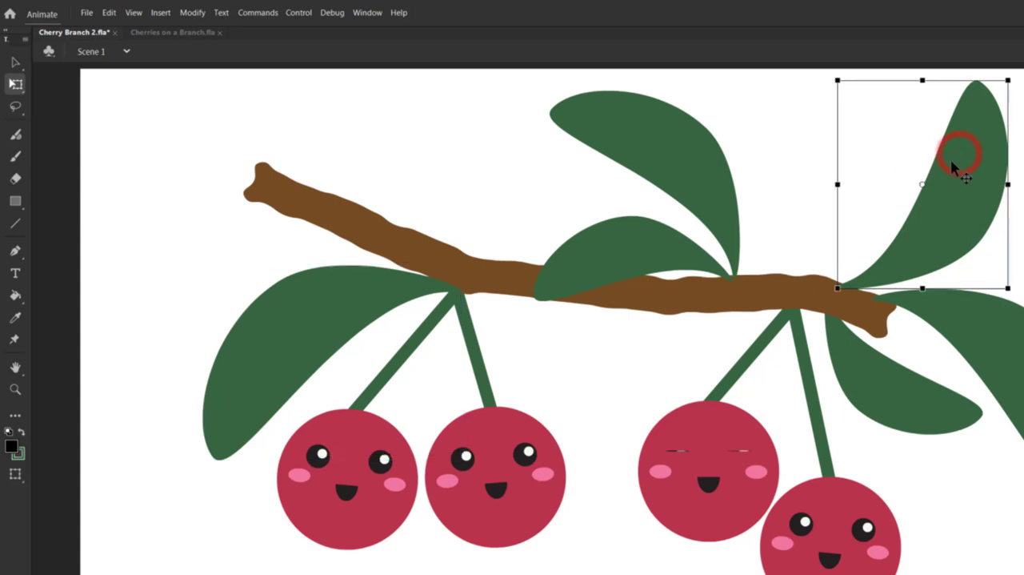
drag(922, 184, 840, 290)
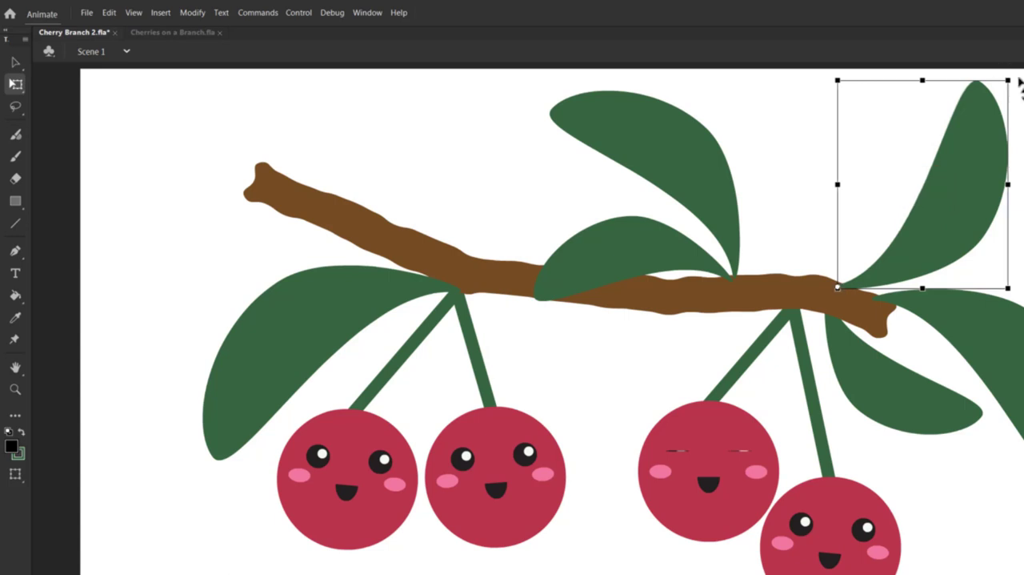
drag(1019, 80, 1019, 73)
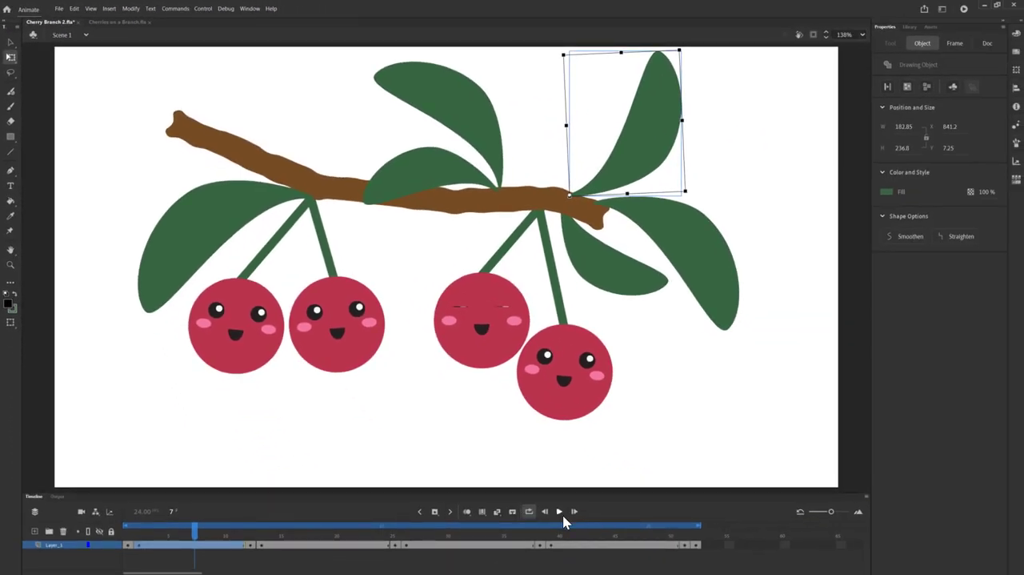
click(559, 511)
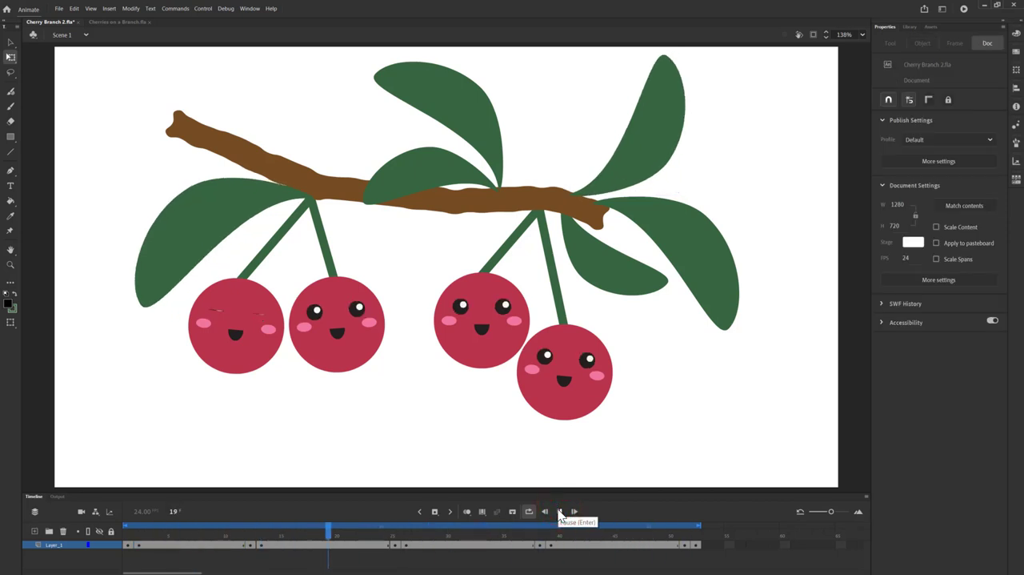
click(559, 512)
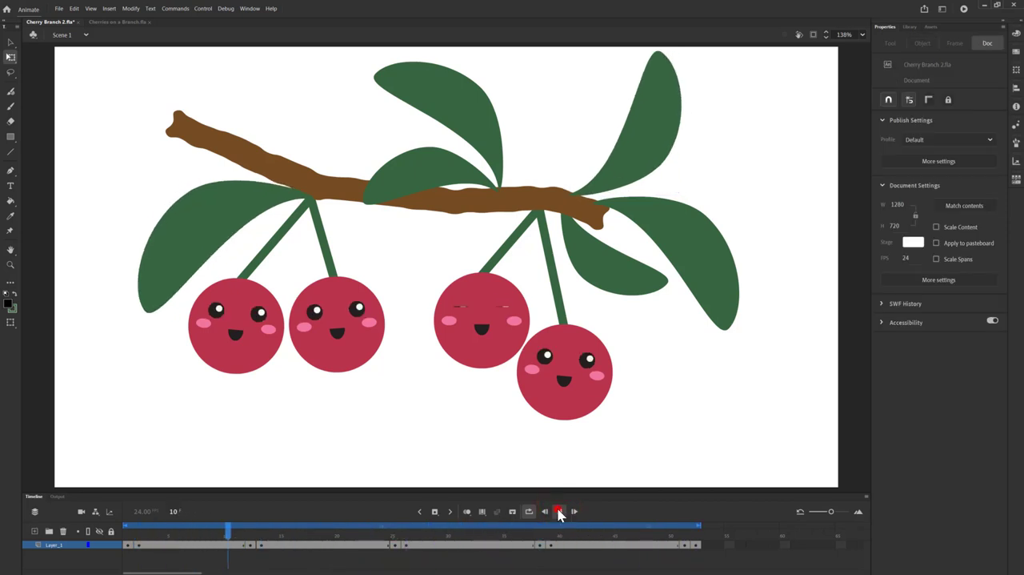
Step: At frame 19, move the transformation point of the leaf beneath the branch's right end to its stem and rotate the leaf slightly clockwise
click(328, 548)
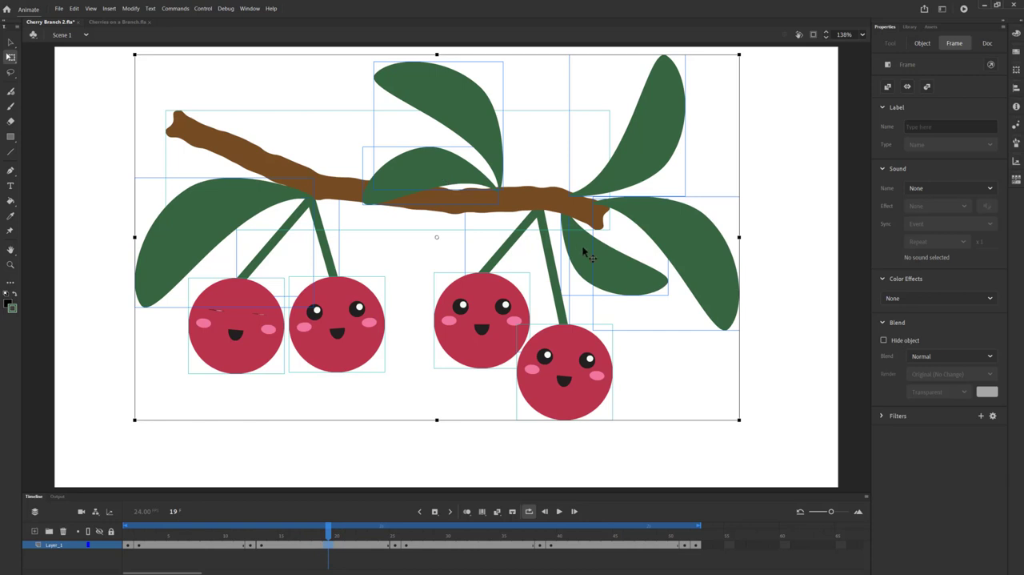
click(625, 273)
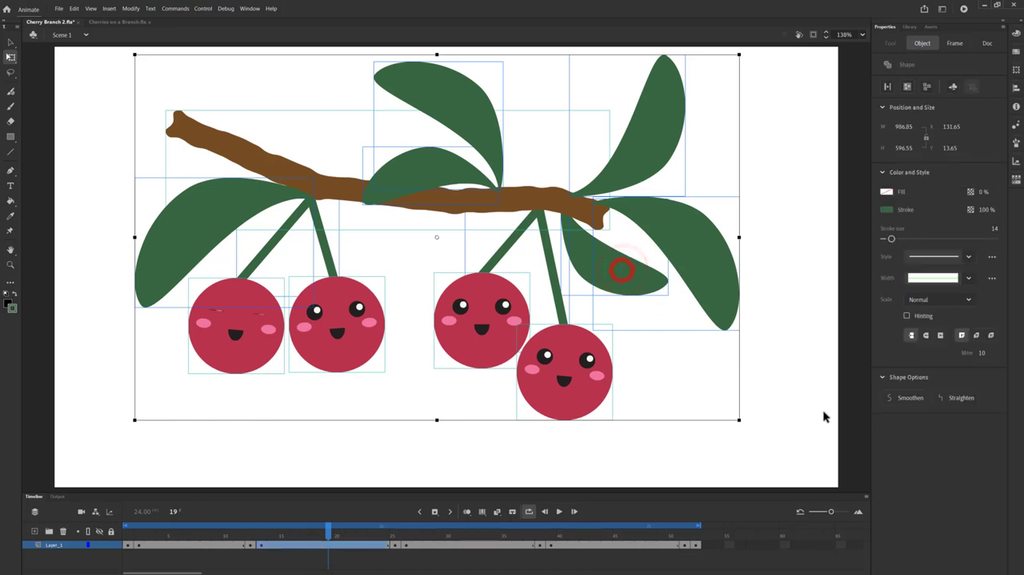
click(795, 382)
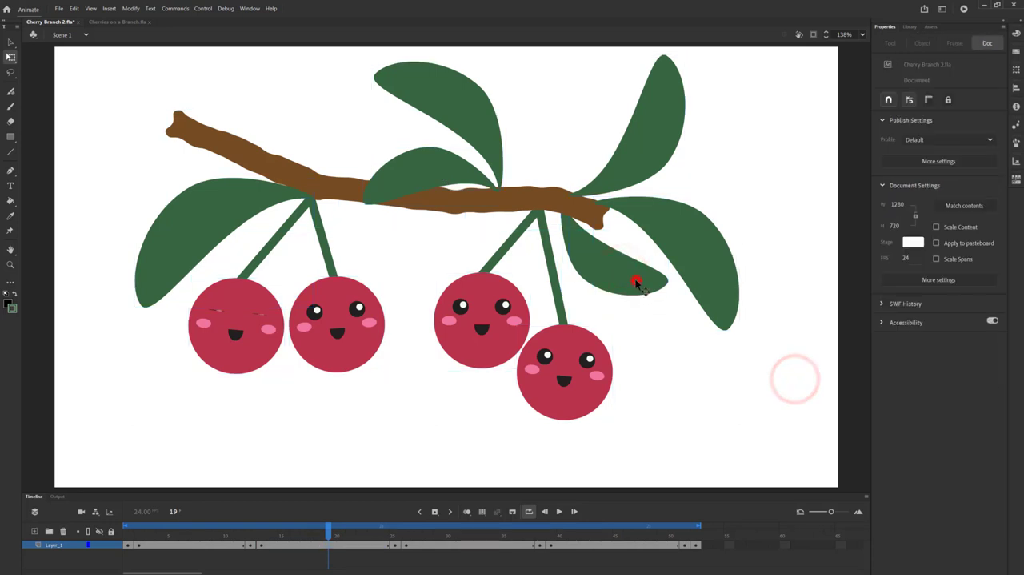
click(633, 279)
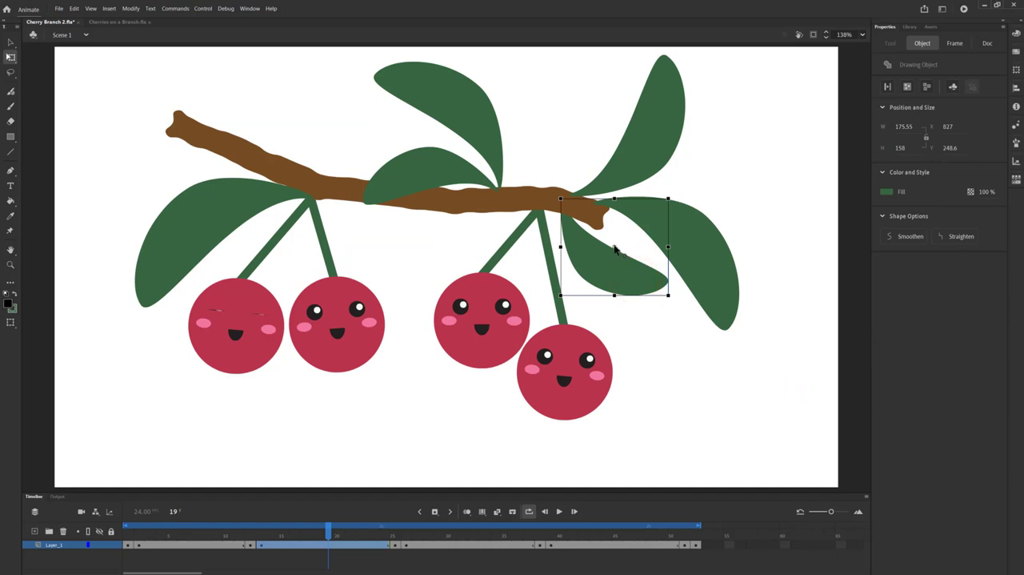
click(614, 250)
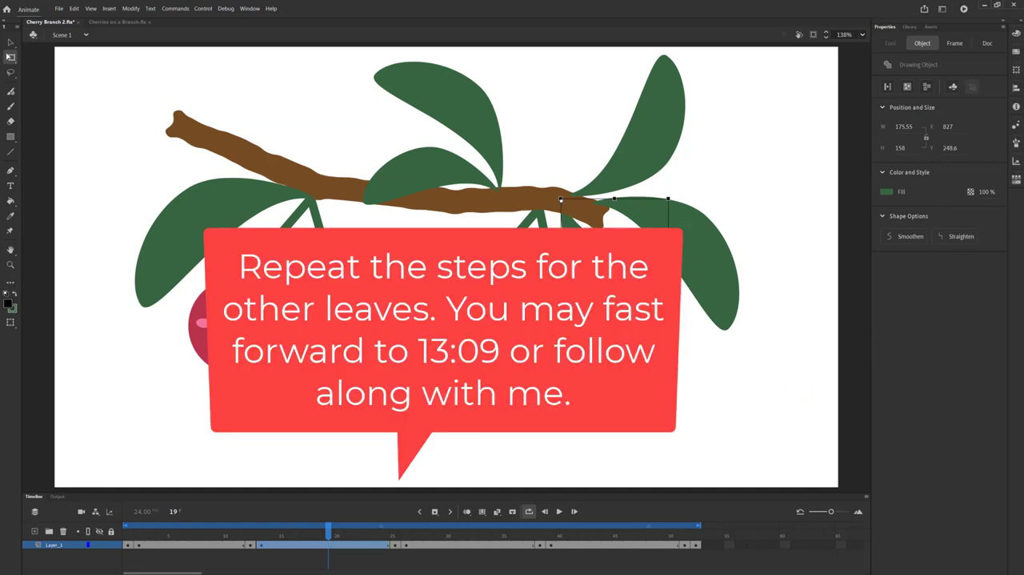
drag(672, 302, 665, 308)
Step: At frame 19, rotate the two leaves at the middle of the branch slightly clockwise around their stem ends
click(456, 117)
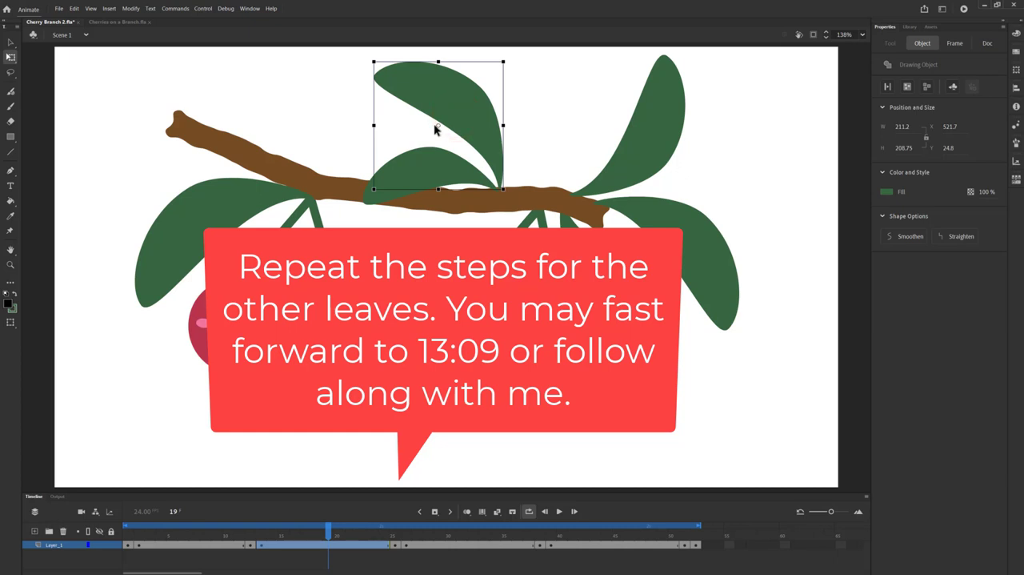
click(440, 123)
click(510, 57)
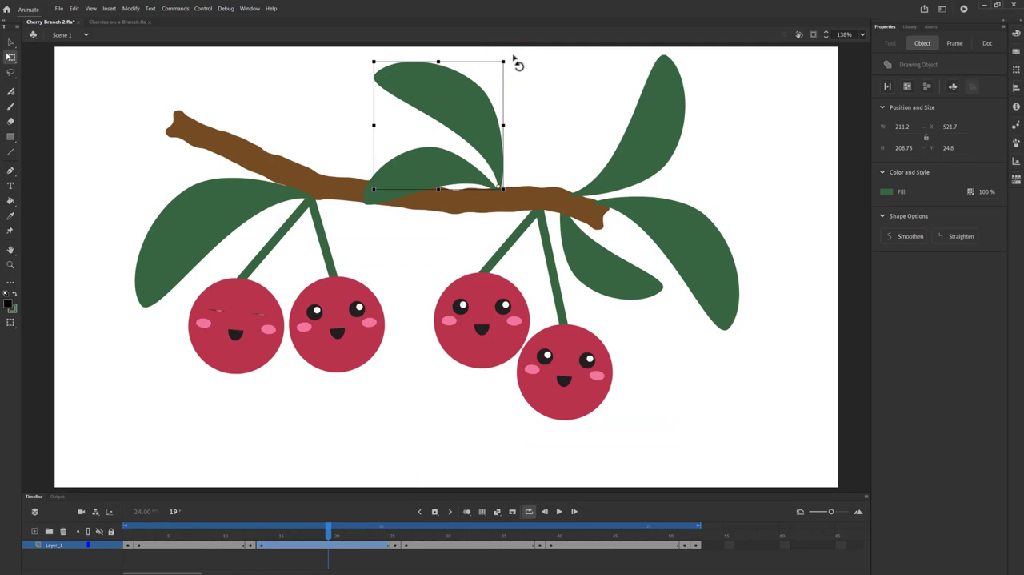
drag(514, 57, 519, 59)
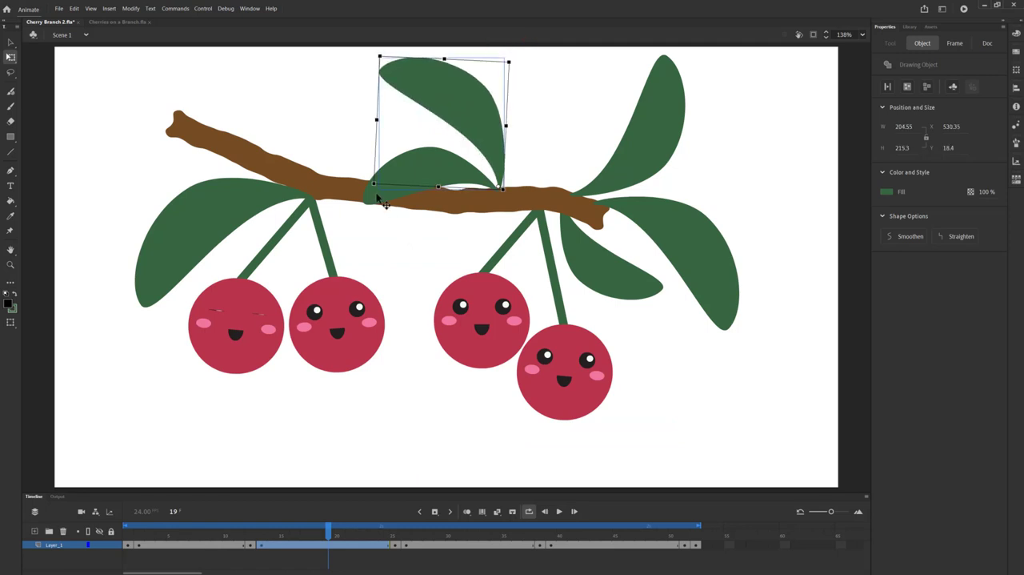
click(377, 195)
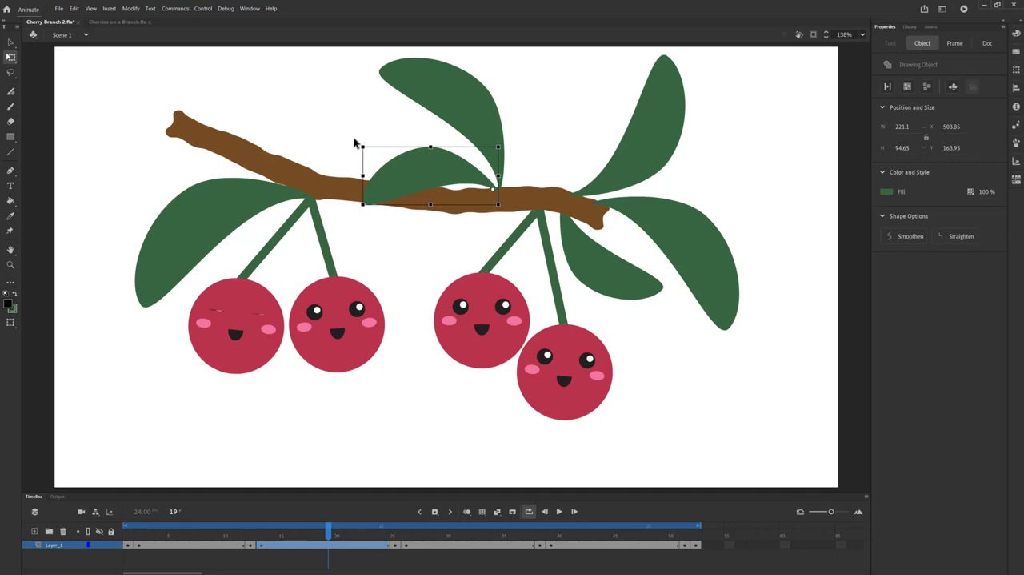
drag(355, 147, 364, 149)
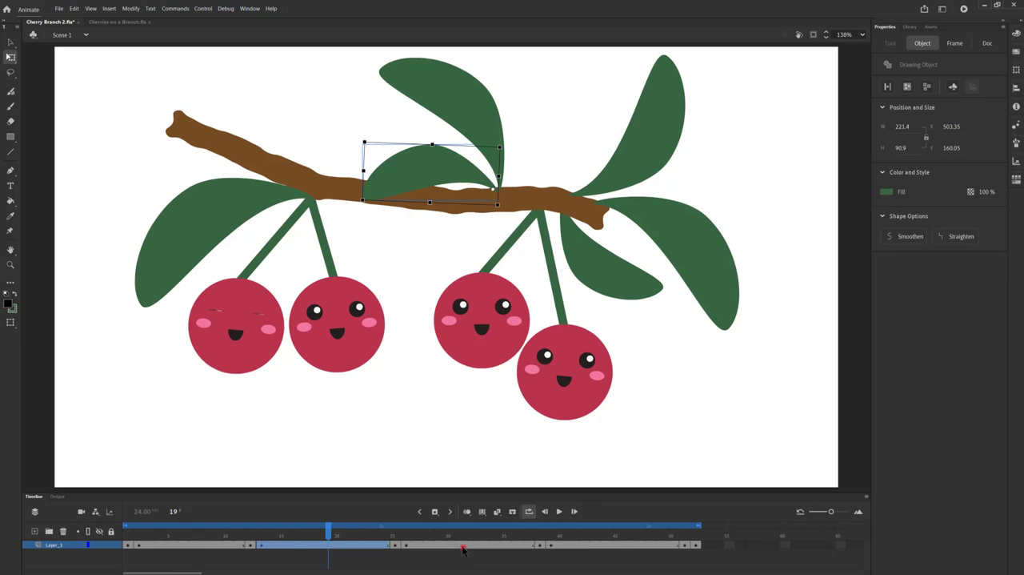
Step: At frame 31, rotate the leaf beneath the branch's right end slightly clockwise around its stem end
click(463, 549)
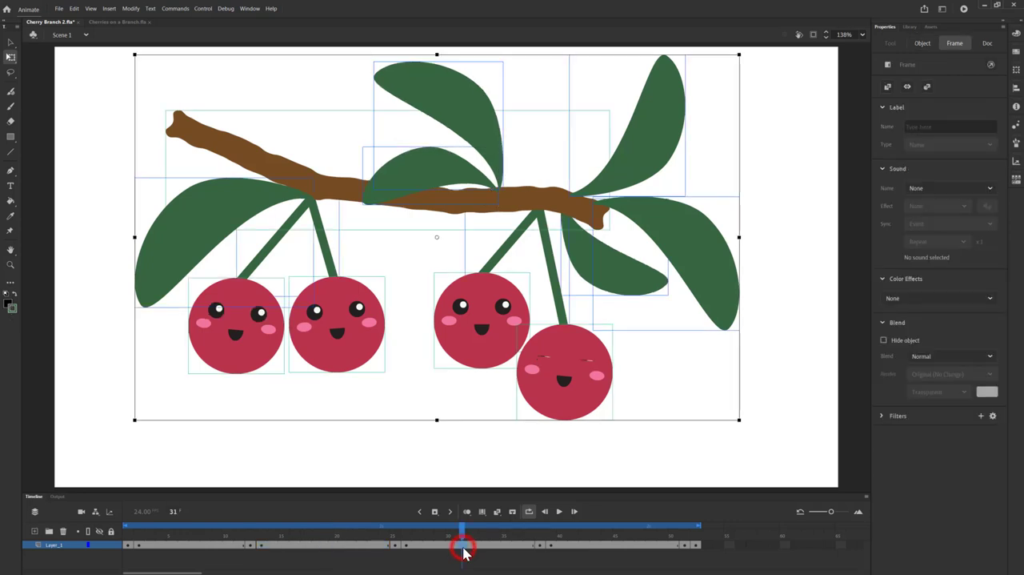
click(622, 276)
double_click(622, 275)
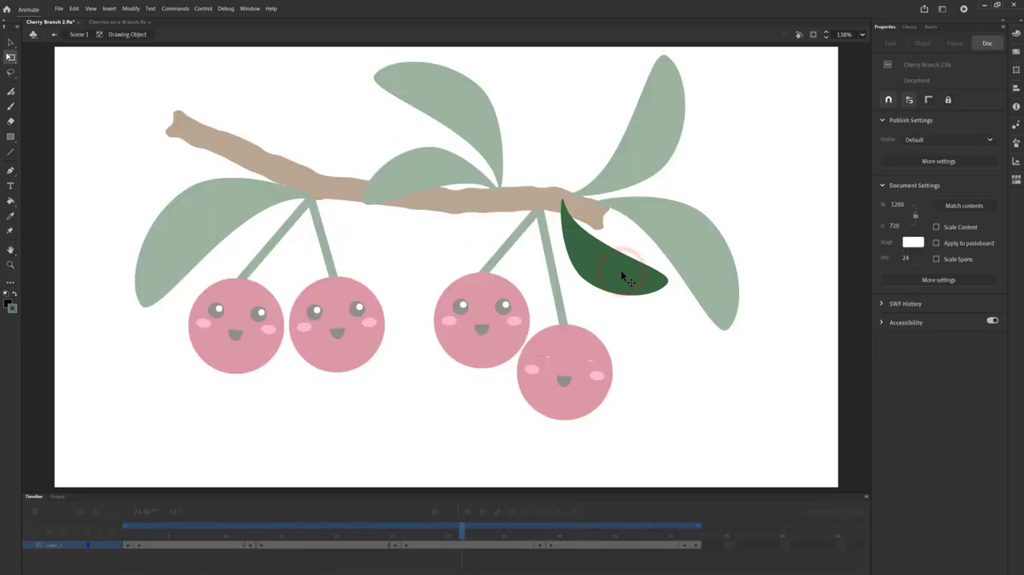
click(53, 37)
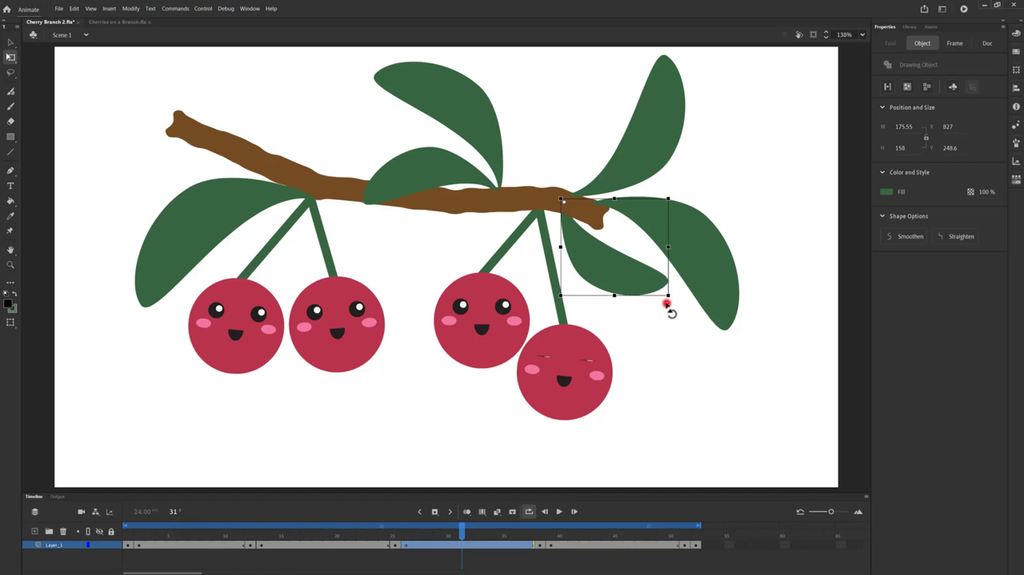
drag(667, 300, 664, 308)
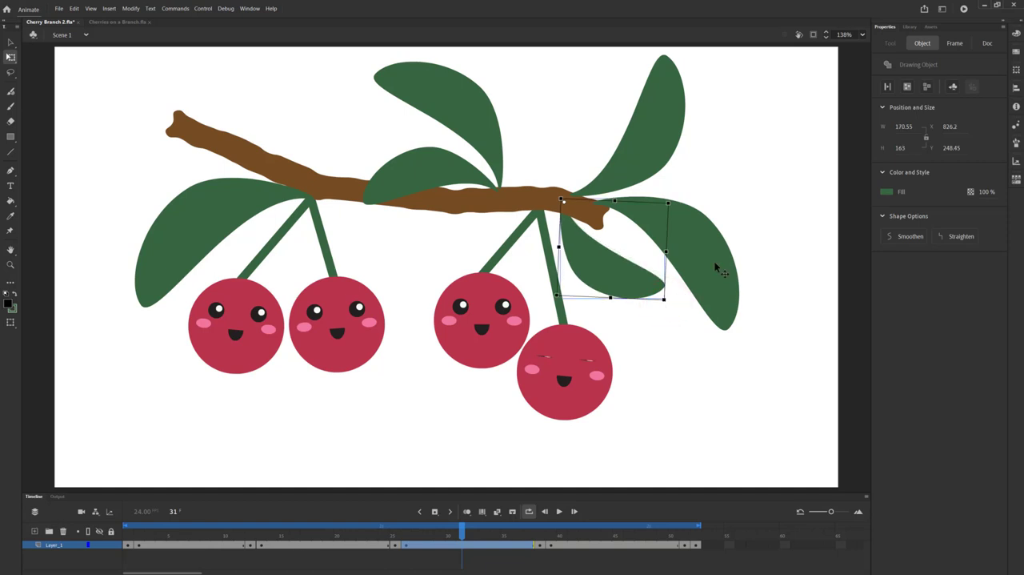
Step: At frame 31, move the upper-right leaf's transformation point to its stem end and rotate the leaf slightly clockwise
click(655, 143)
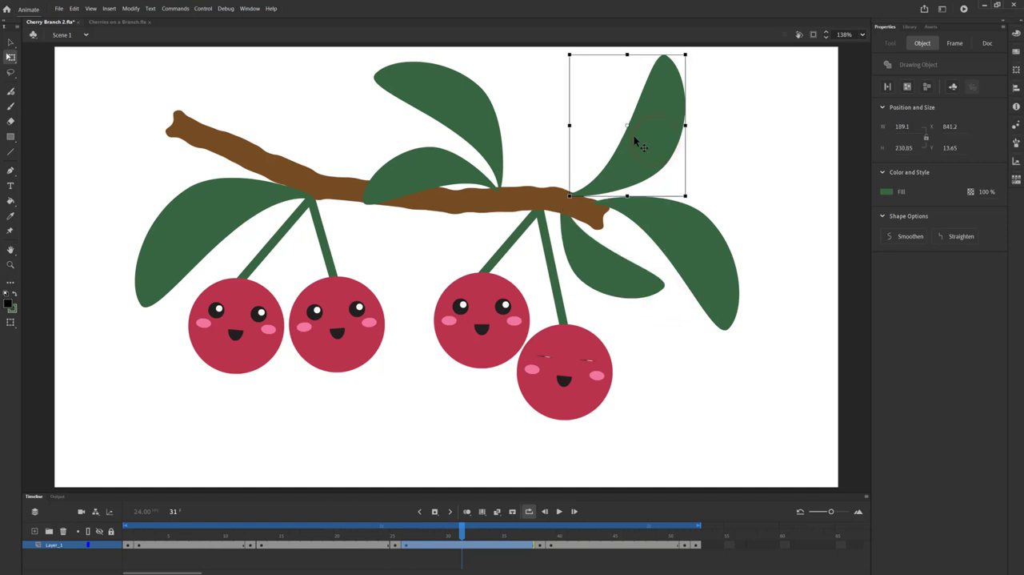
drag(628, 130, 570, 196)
drag(697, 56, 704, 69)
Step: At frame 31, rotate the leftmost leaf slightly clockwise around its stem end and play the animation to preview the leaf movement
click(232, 212)
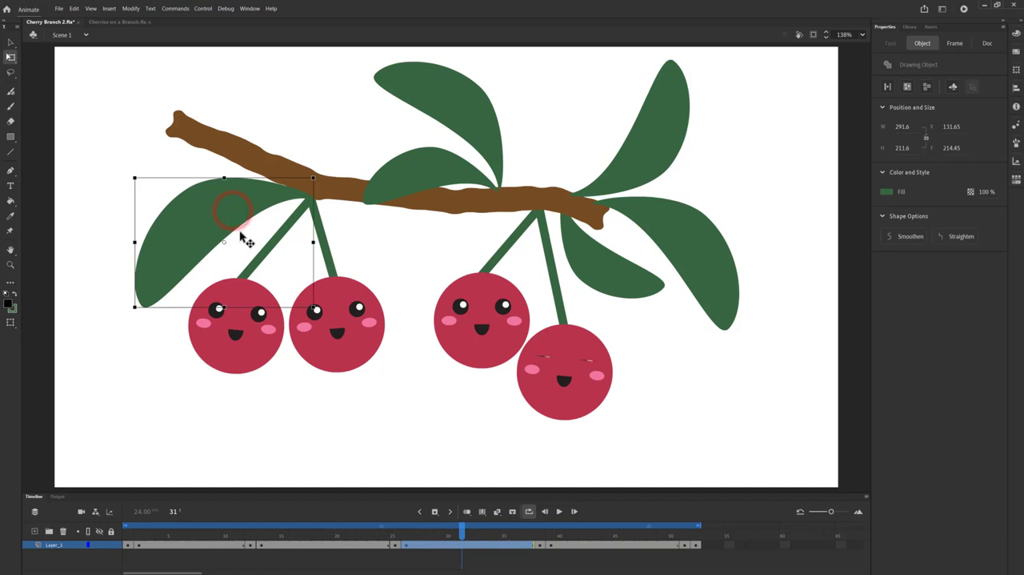
drag(226, 241, 312, 198)
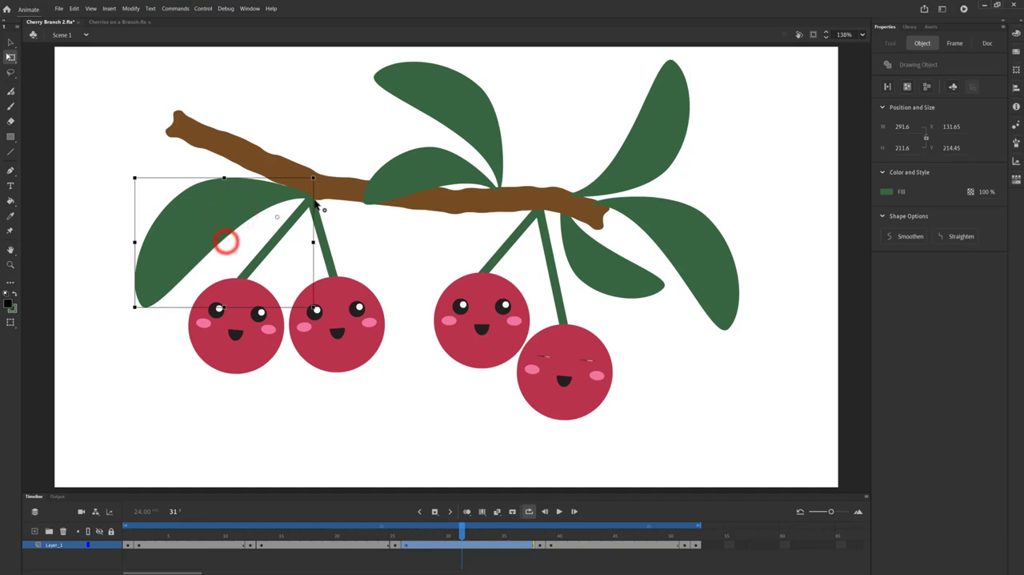
click(128, 314)
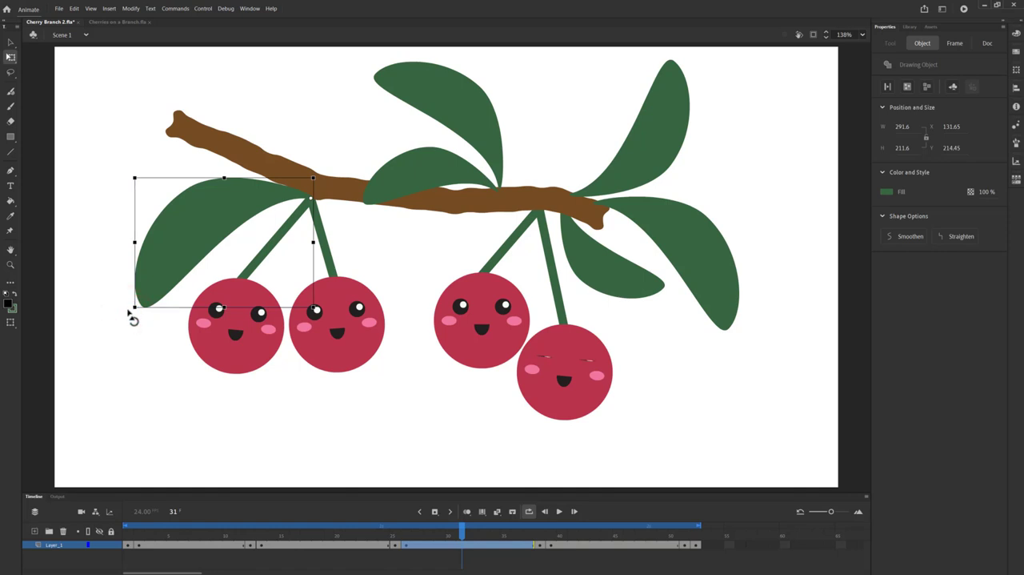
drag(127, 311, 116, 307)
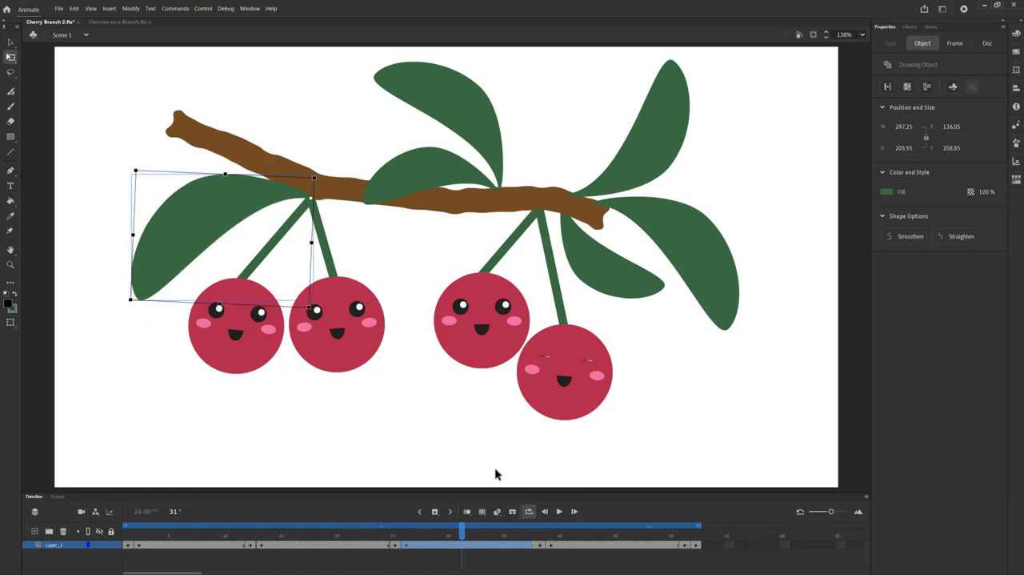
click(560, 514)
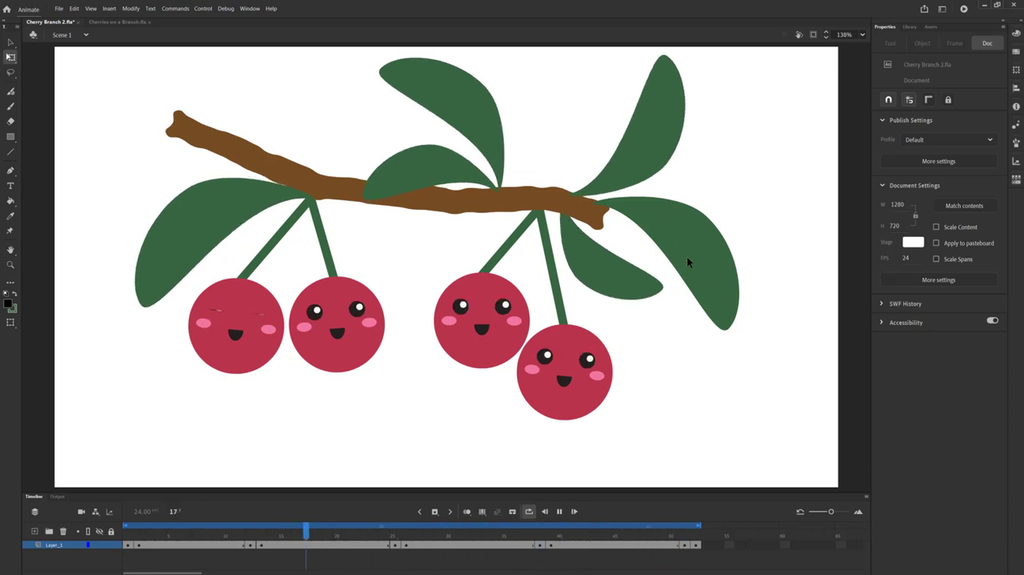
click(559, 513)
Step: At frame 45, move the rightmost leaf's transformation point to its stem end and rotate the leaf slightly counterclockwise
click(621, 548)
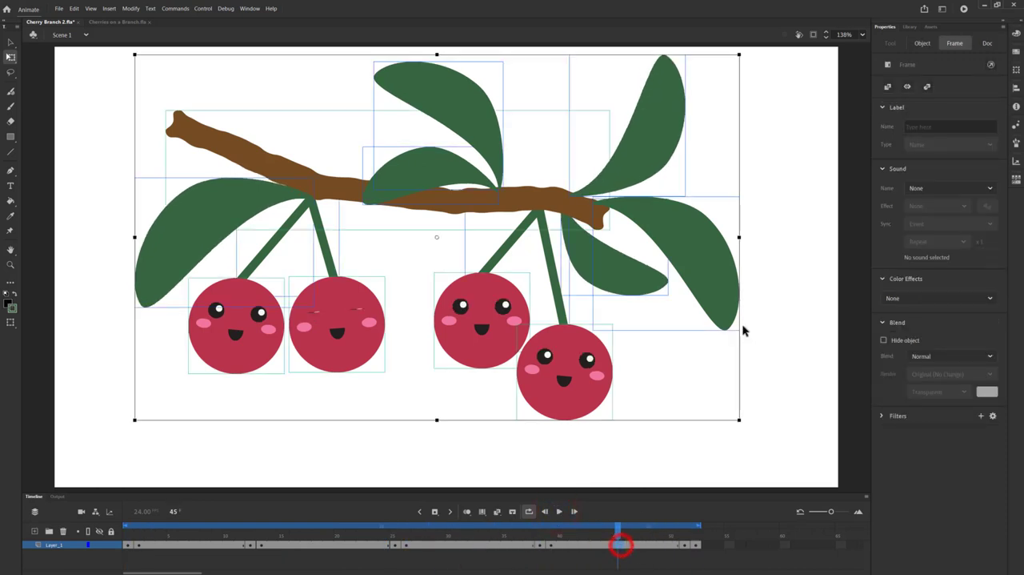
click(702, 247)
click(821, 222)
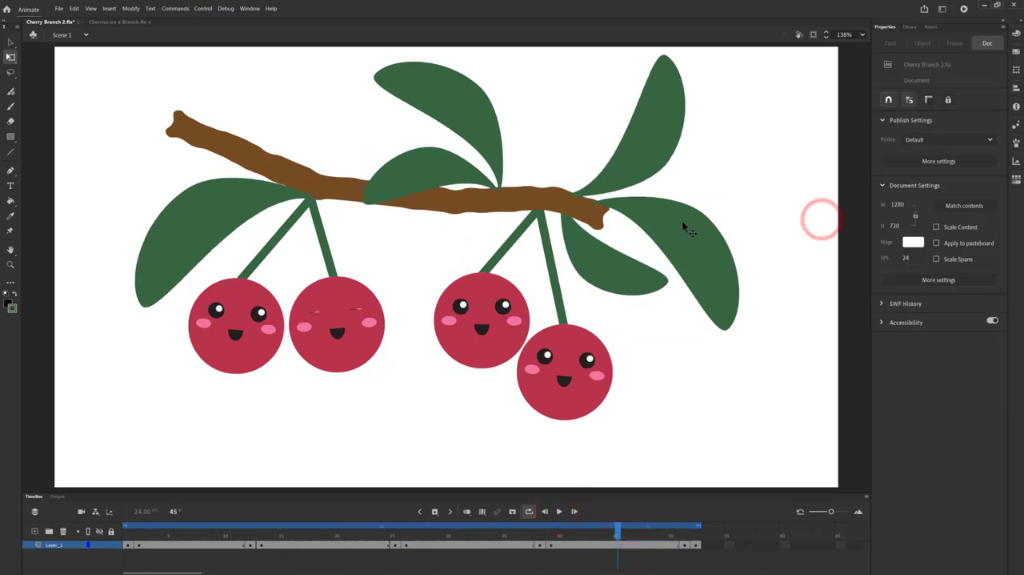
click(681, 222)
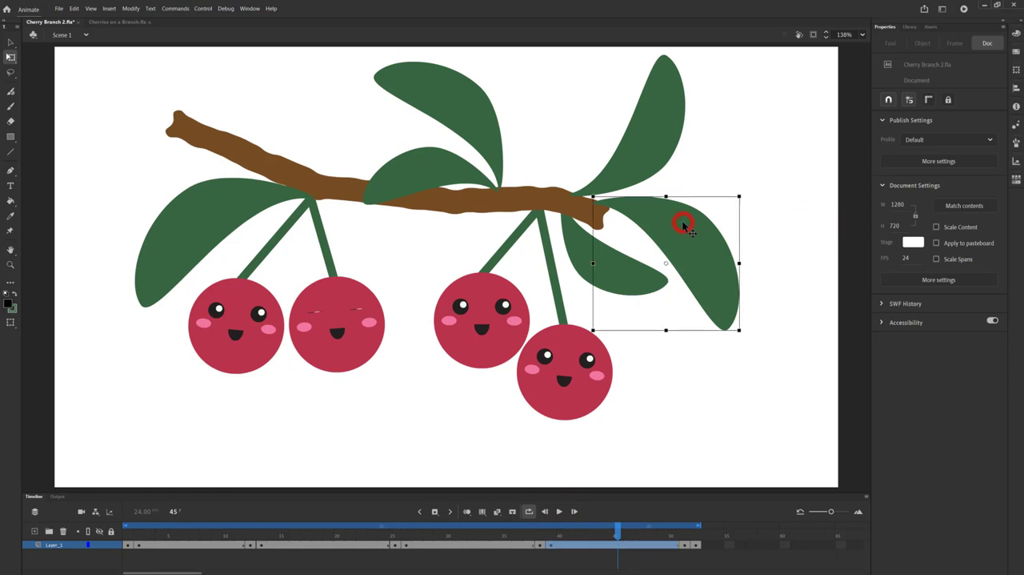
click(669, 263)
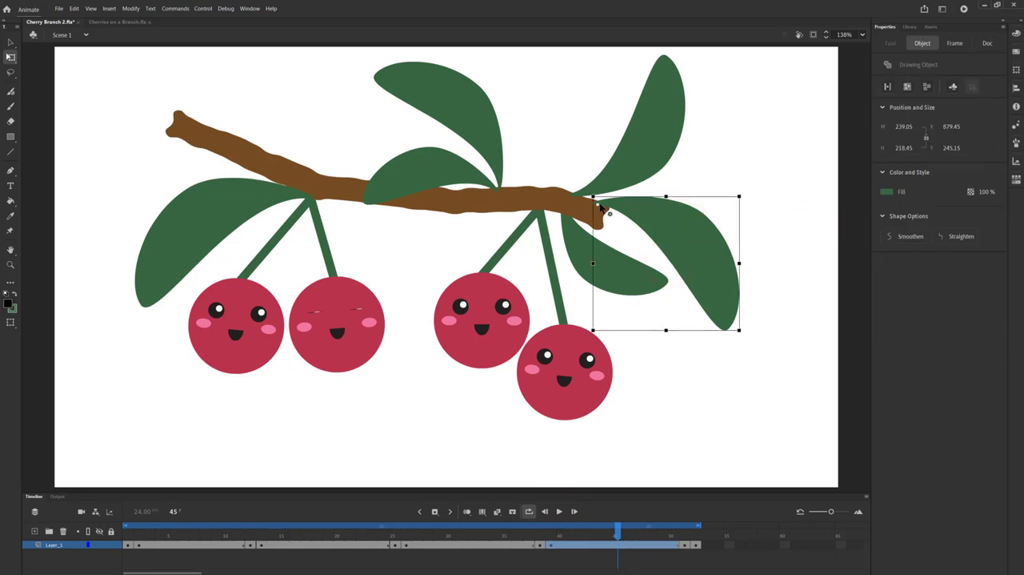
click(743, 335)
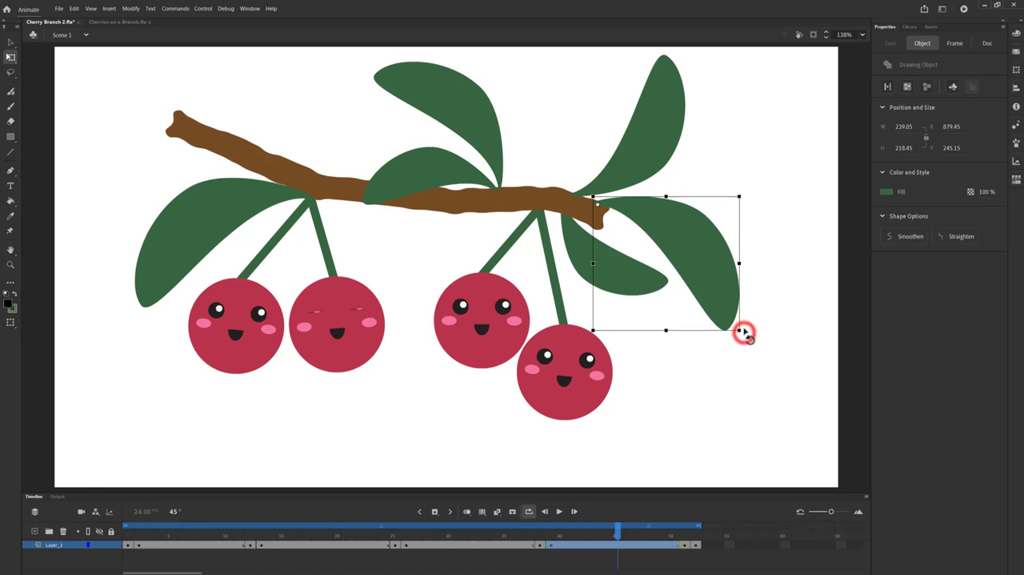
drag(744, 328, 746, 324)
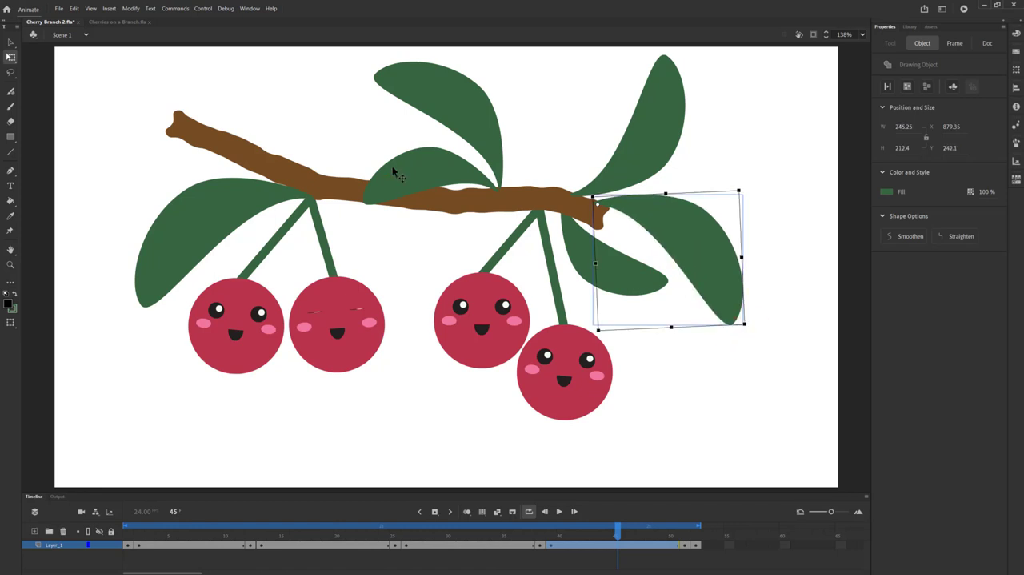
Step: At frame 45, rotate the upper middle leaf slightly counterclockwise around its stem end and preview the whole animation
click(412, 90)
drag(437, 125, 501, 189)
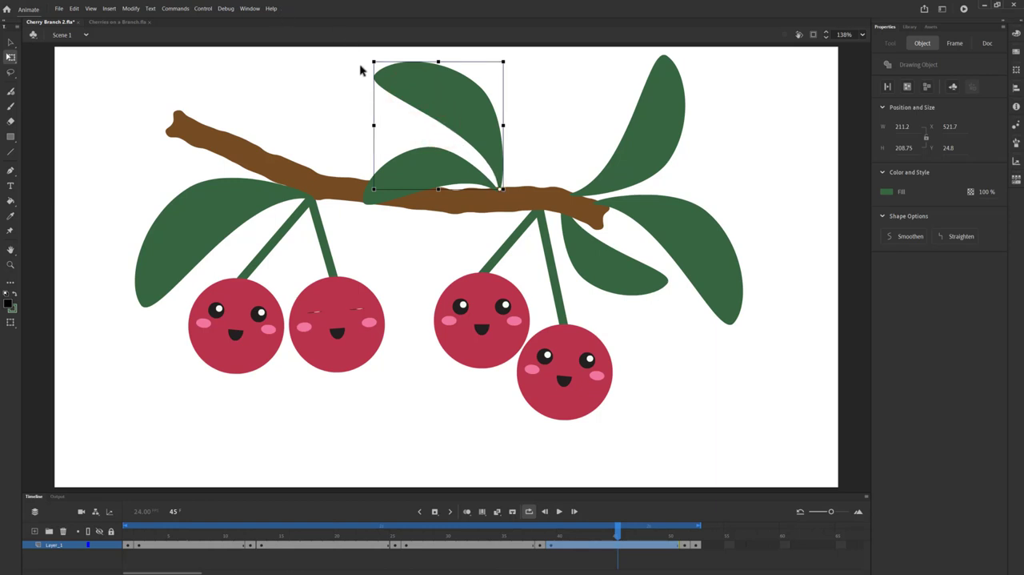
drag(370, 62, 367, 68)
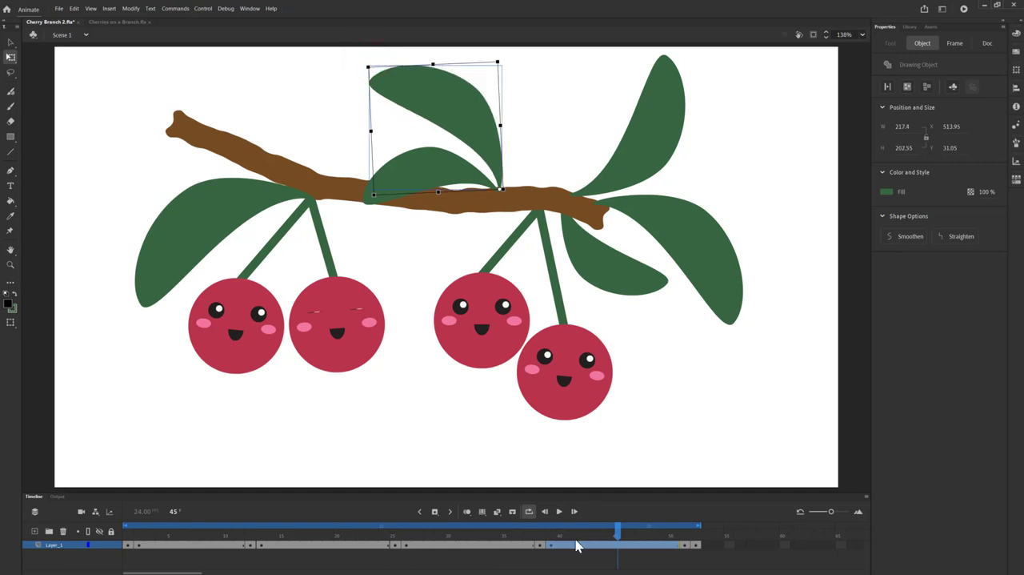
click(561, 512)
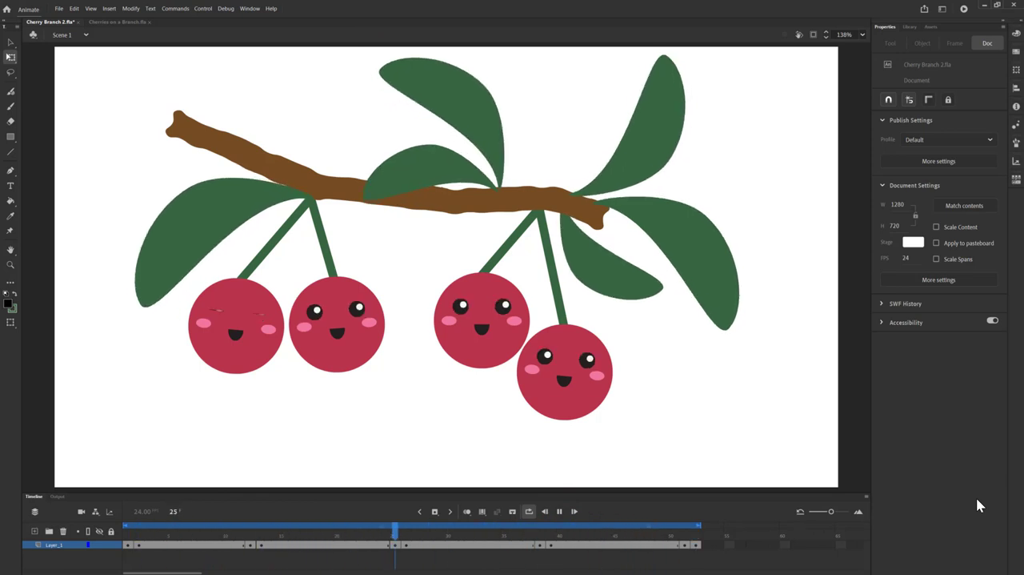
click(562, 512)
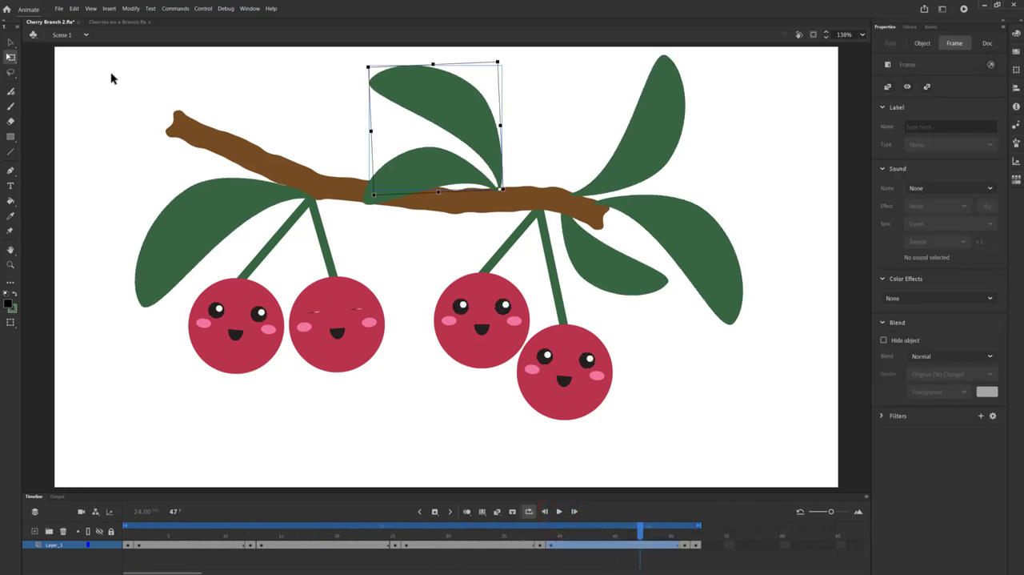
Step: Export the animation as an animated GIF with a custom light blue matte (ABE3FC), saved as Cherry-Branch-2 in the Downloads folder
click(58, 10)
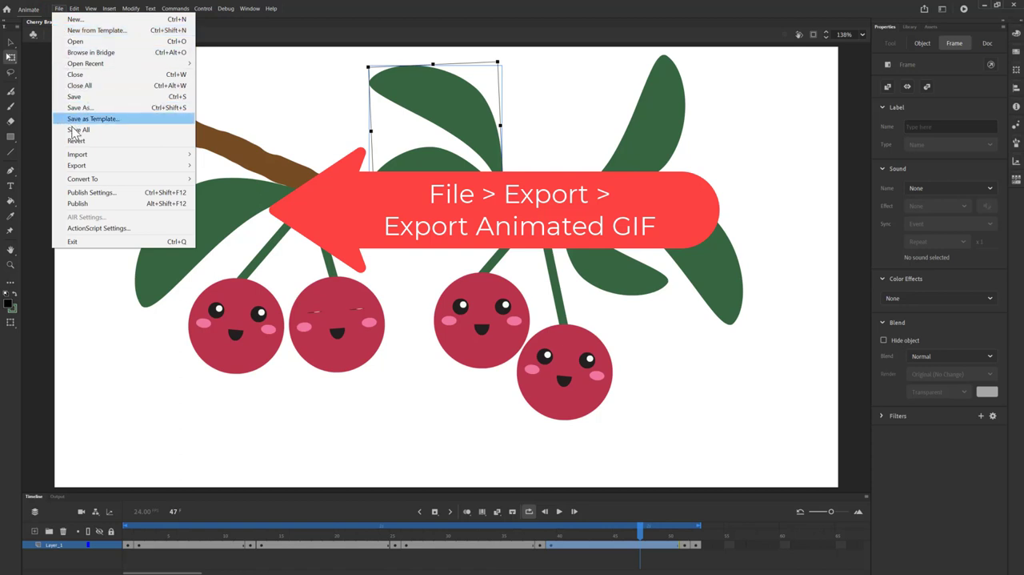
mouse_move(135, 169)
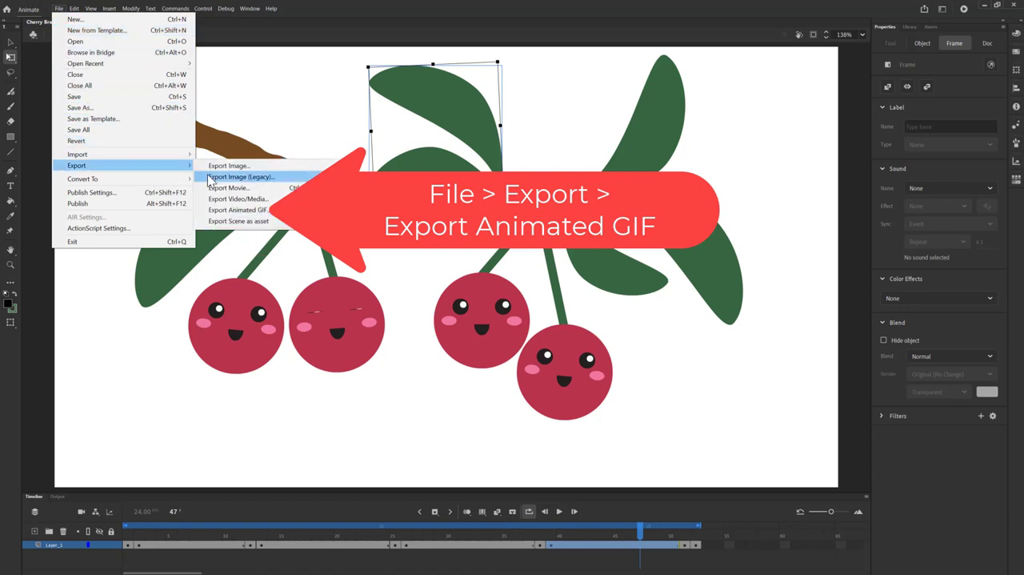
click(264, 211)
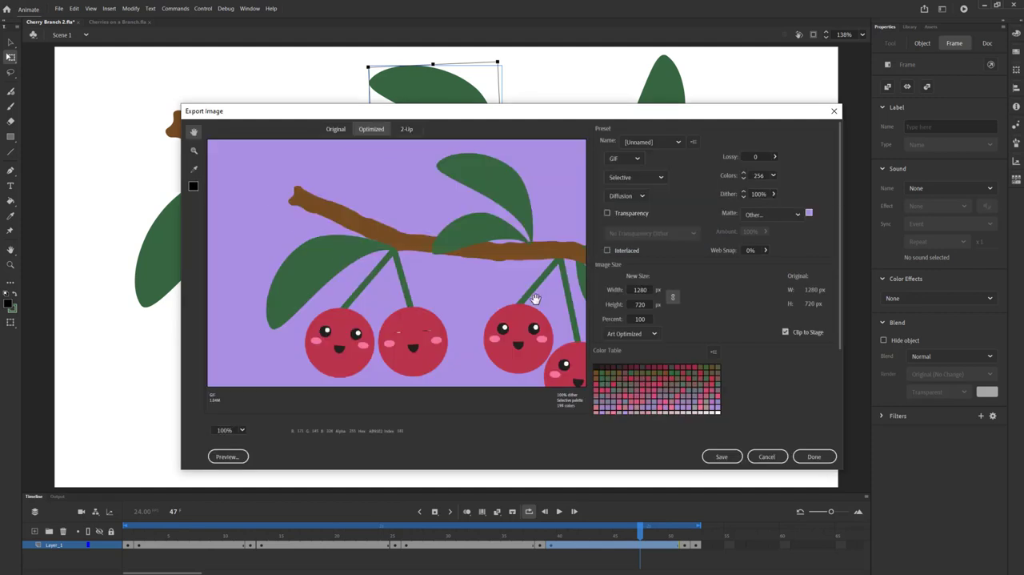
drag(535, 299, 466, 258)
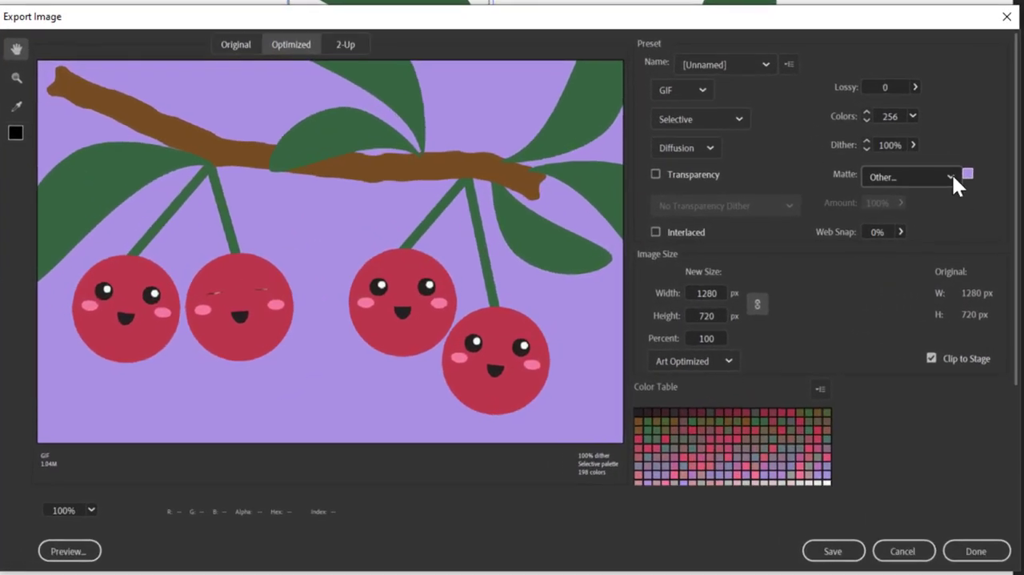
click(951, 177)
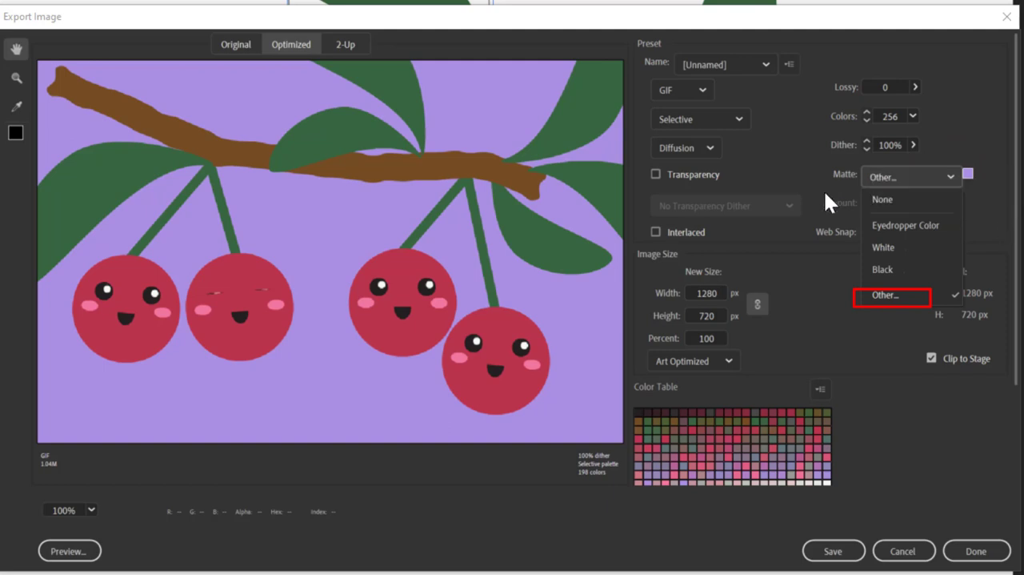
click(912, 297)
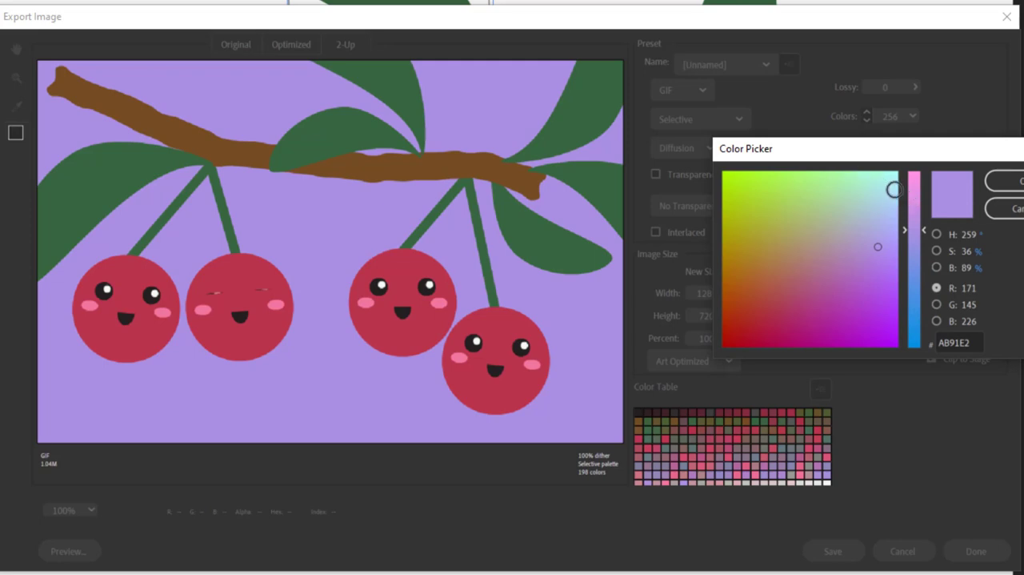
click(894, 192)
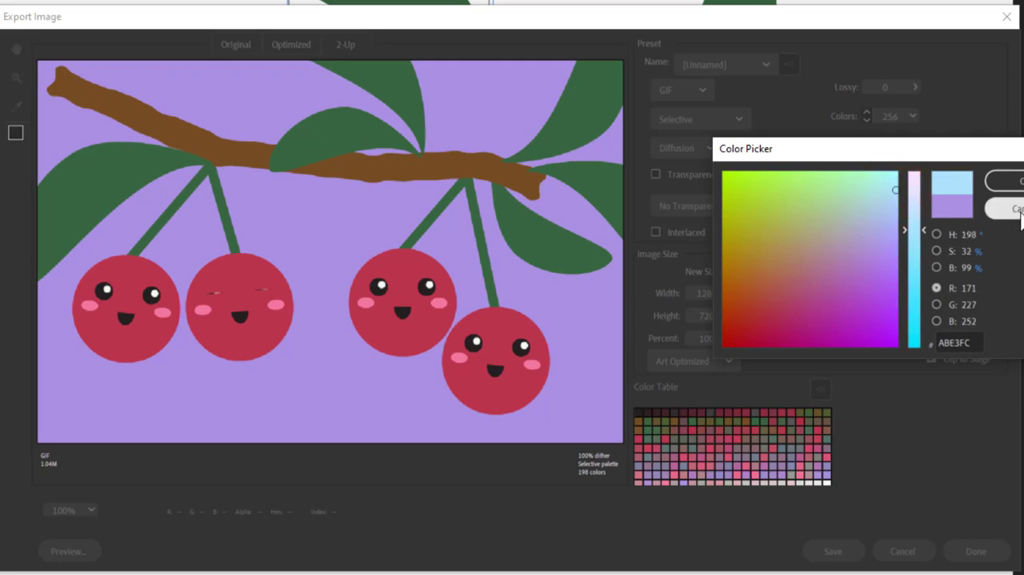
click(1007, 182)
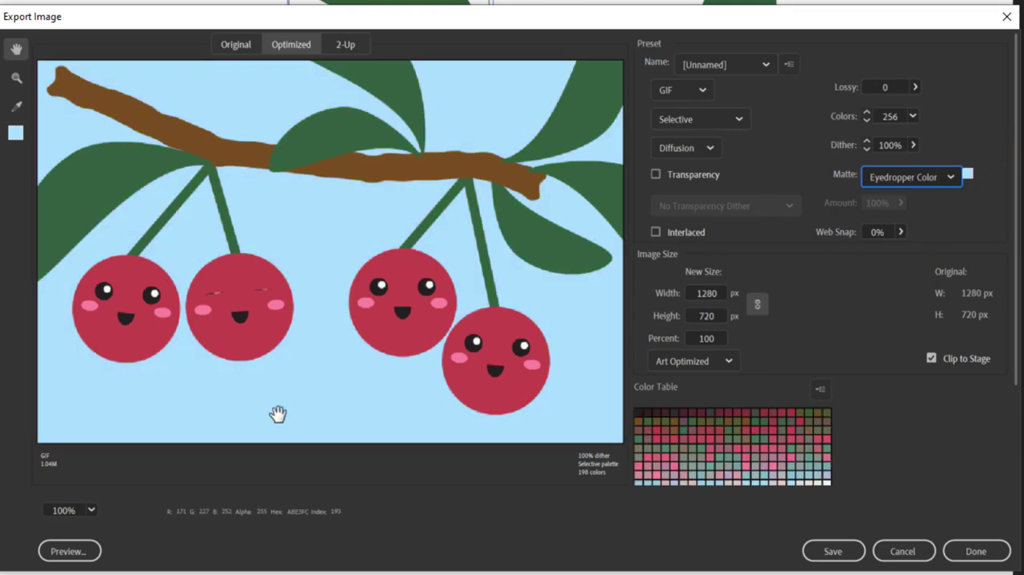
click(840, 551)
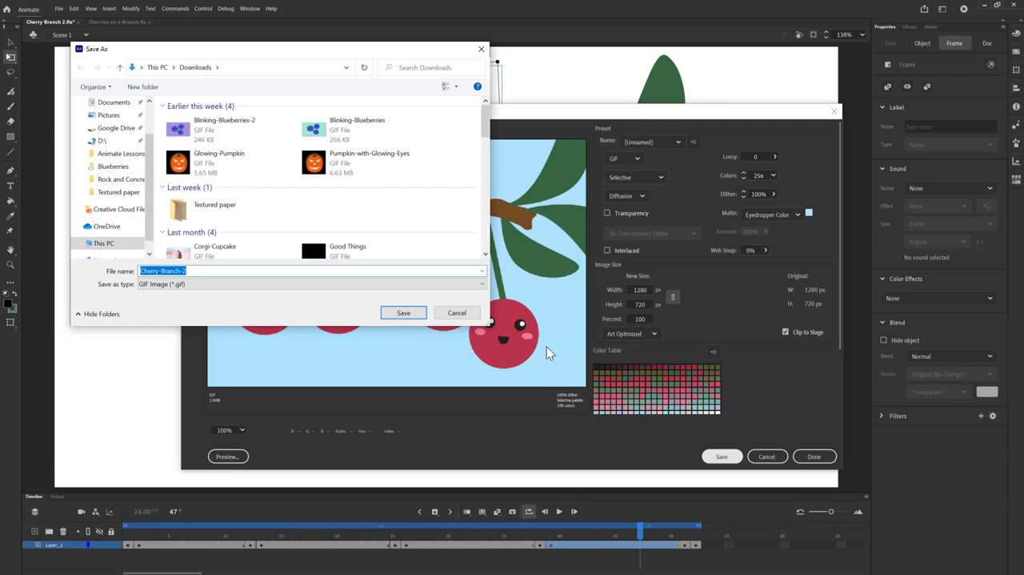
click(403, 313)
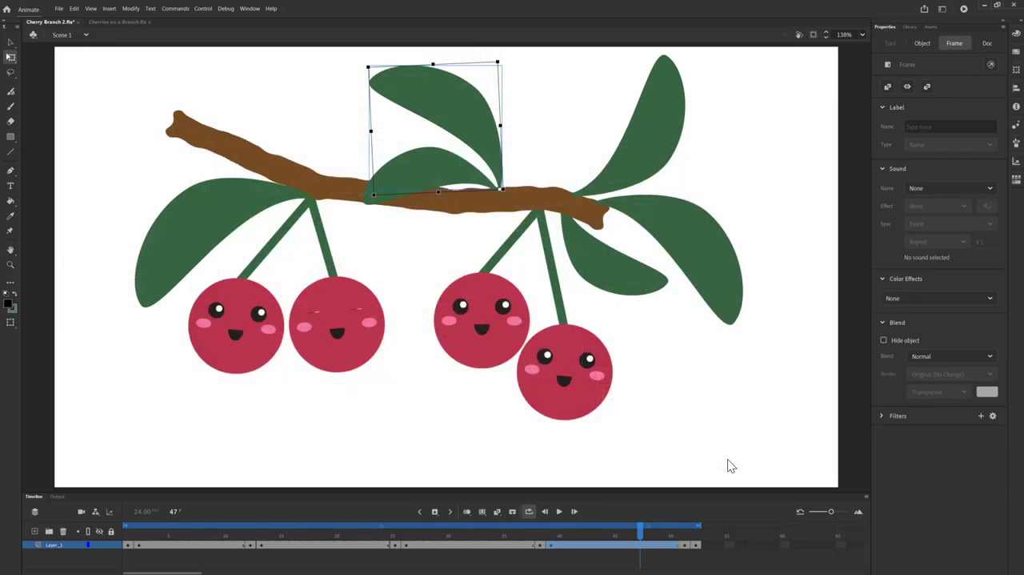
Step: Switch to File Explorer and open the exported Cherry-Branch-2 GIF from the Downloads folder to check its playback
mouse_move(222, 560)
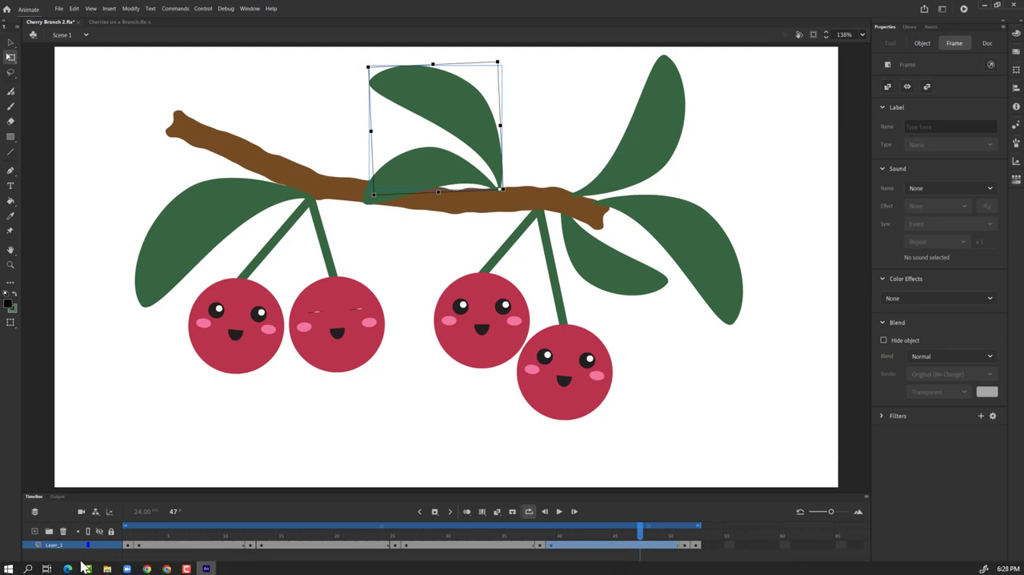
click(107, 568)
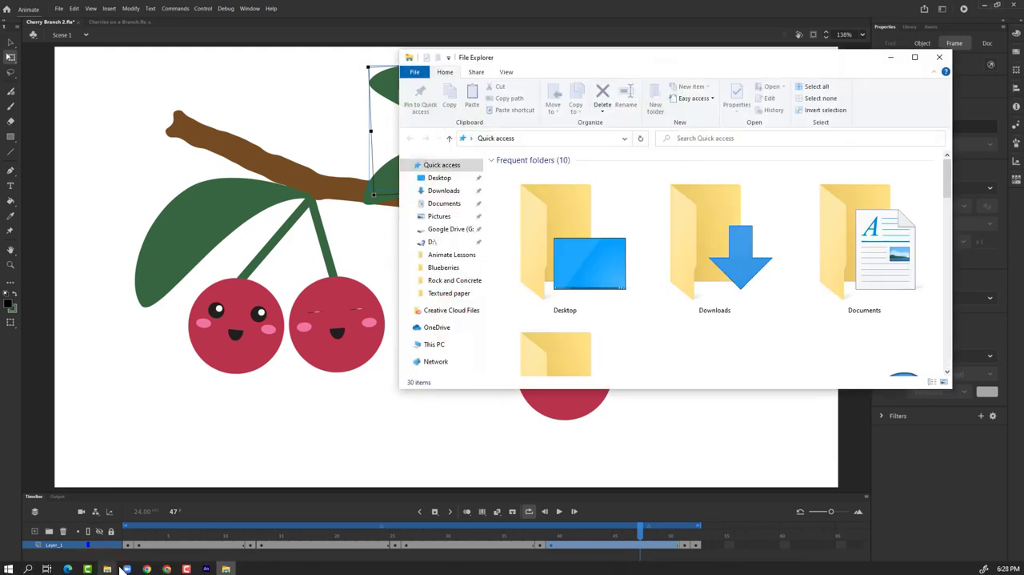
click(444, 191)
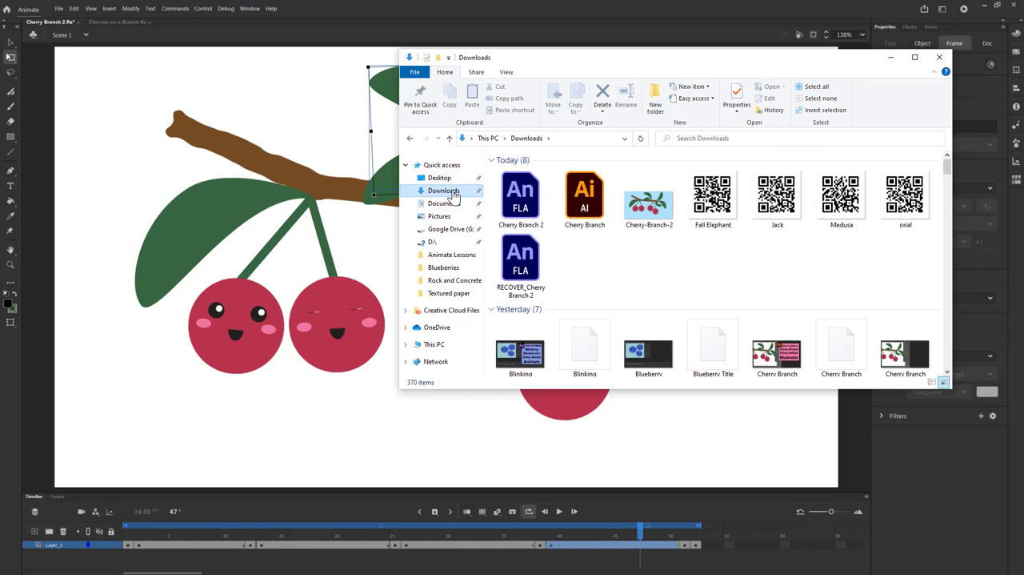
double_click(649, 207)
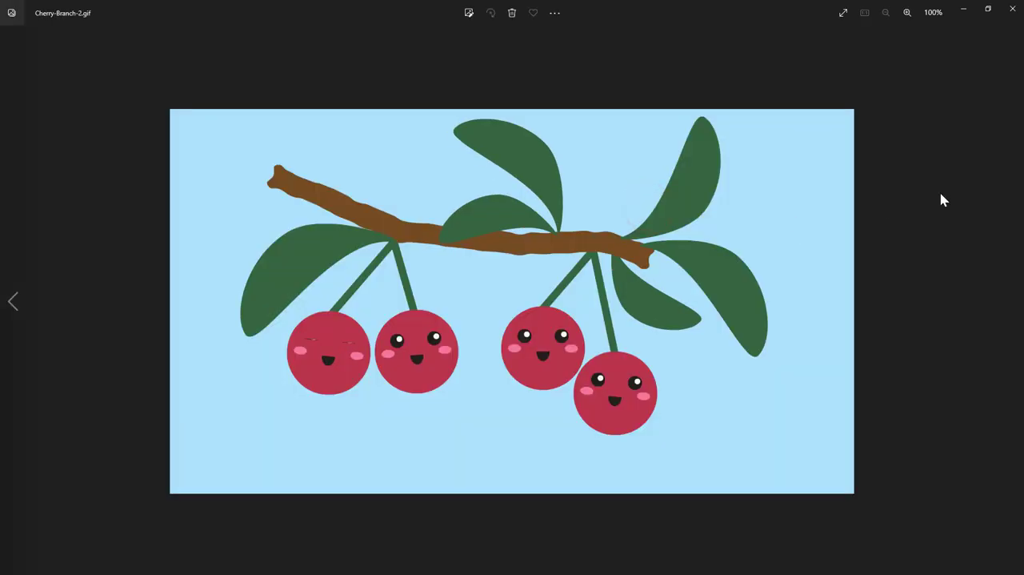